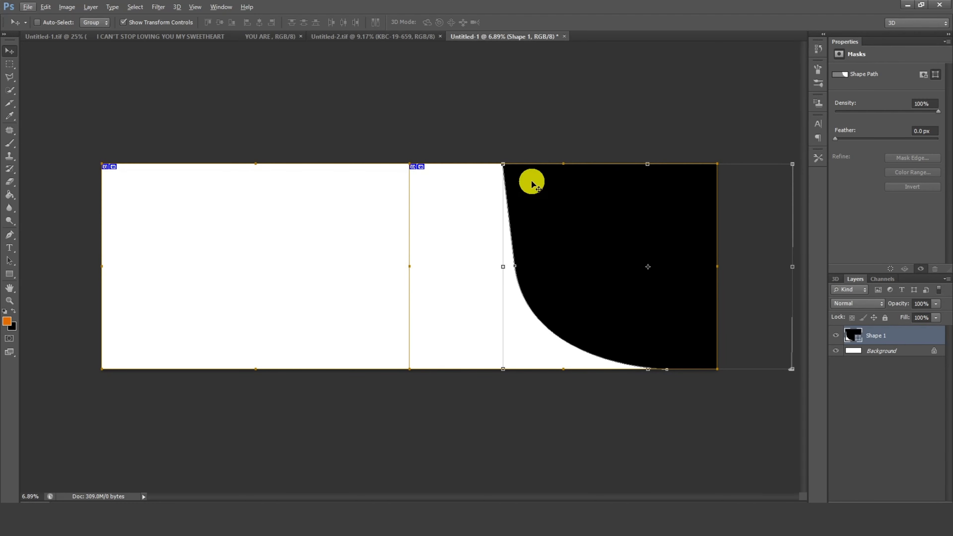
Enlarge the black curved shape to about 102.5% and shift it about 0.34 in left, keeping its lower edge on the canvas edge
click(501, 163)
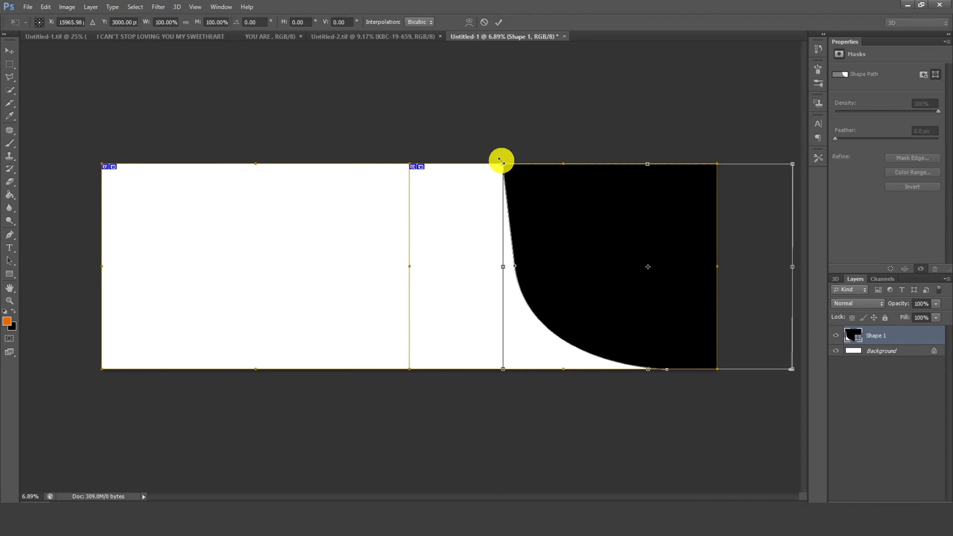
drag(501, 161, 496, 158)
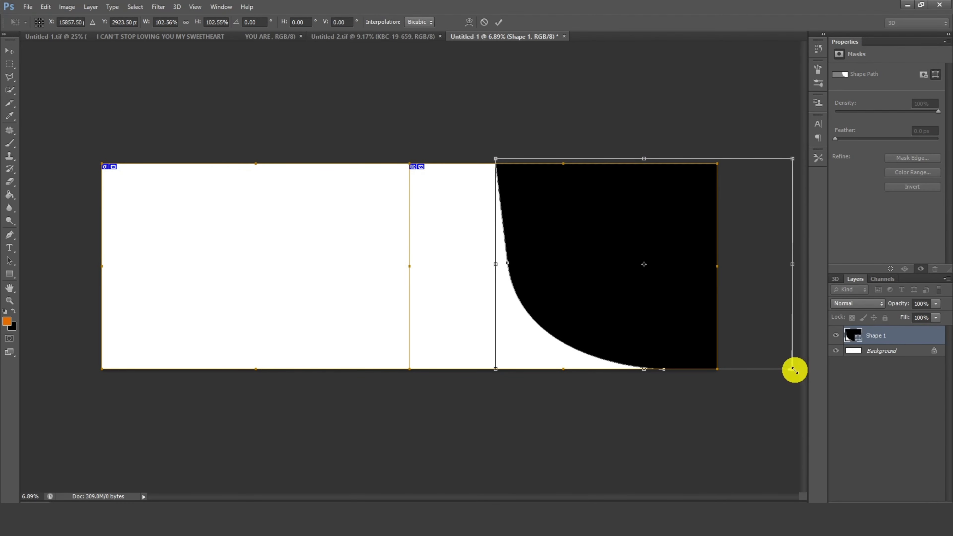
drag(672, 307, 669, 310)
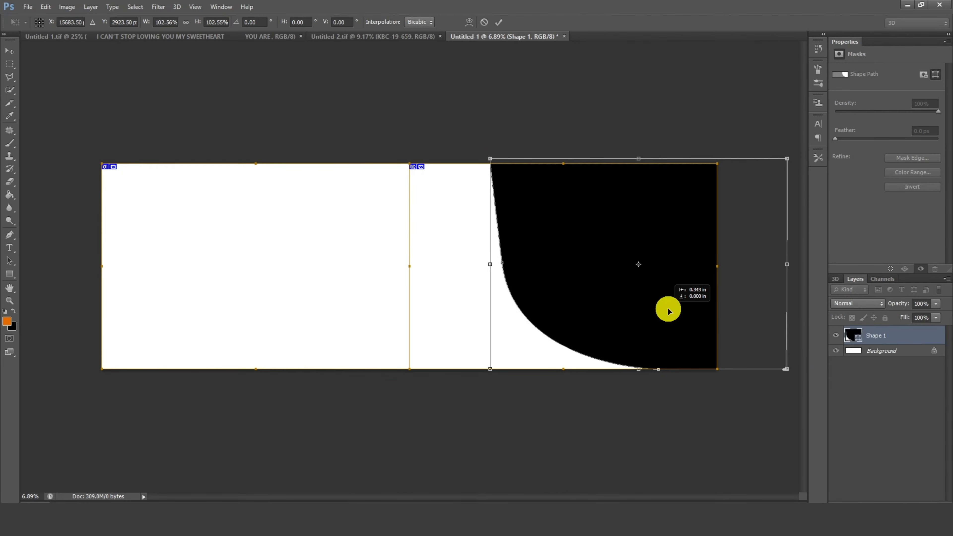
key(Return)
Copy the KBC-19-659 photo of the couple in the garden from Untitled-2.tif into the Untitled-1 document, over the black shape
click(340, 34)
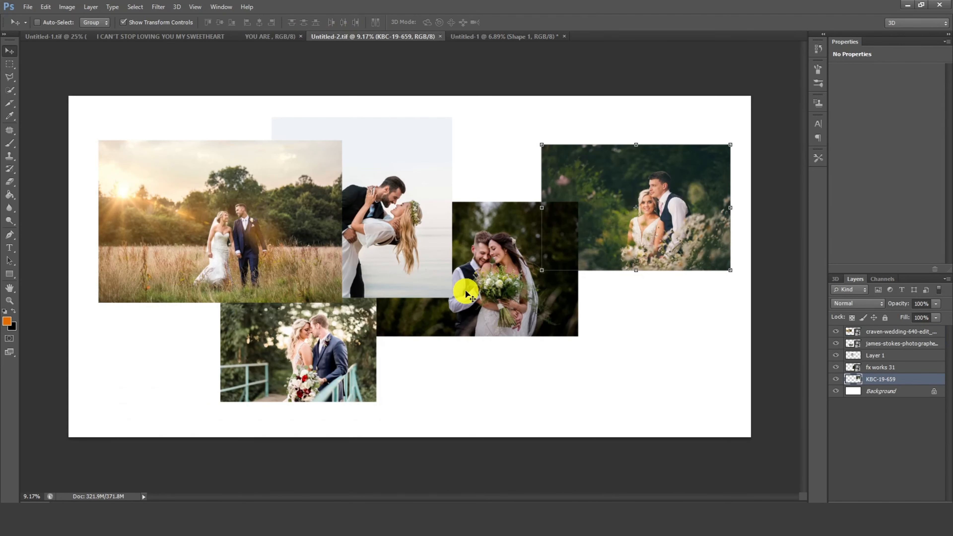
right_click(659, 197)
click(675, 197)
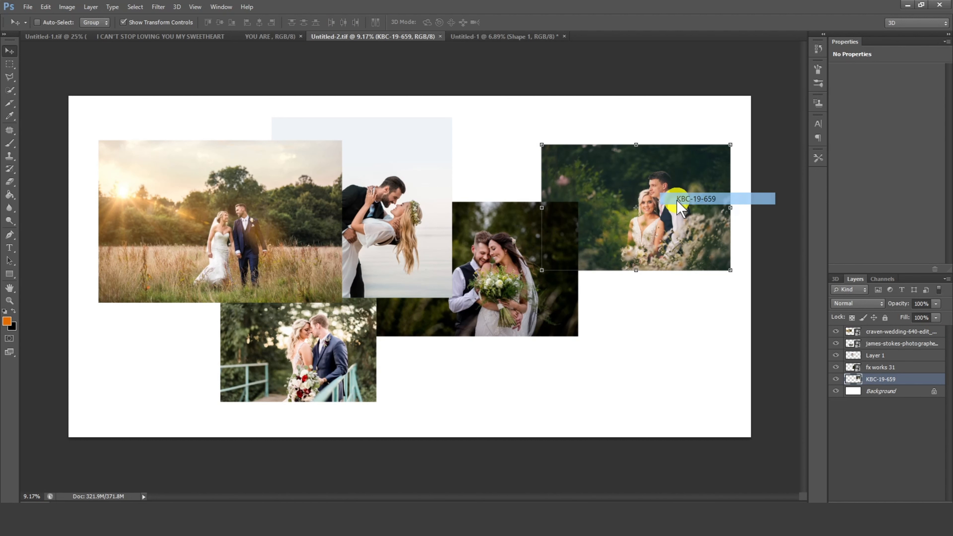
drag(662, 198, 619, 234)
key(ctrl+plus)
key(ctrl+minus)
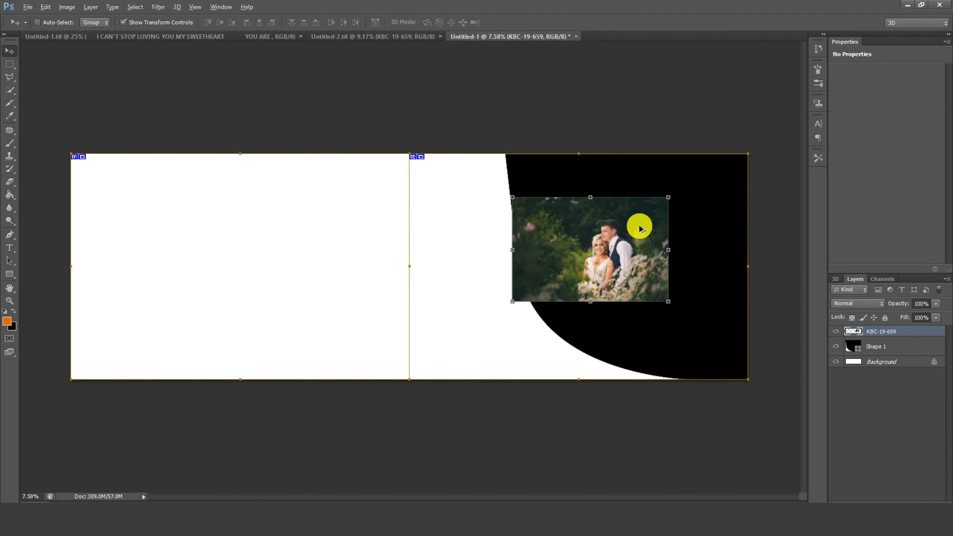
Scale the KBC-19-659 photo to about 226% and position it so it covers the whole black shape
drag(668, 198, 756, 157)
drag(743, 302, 770, 330)
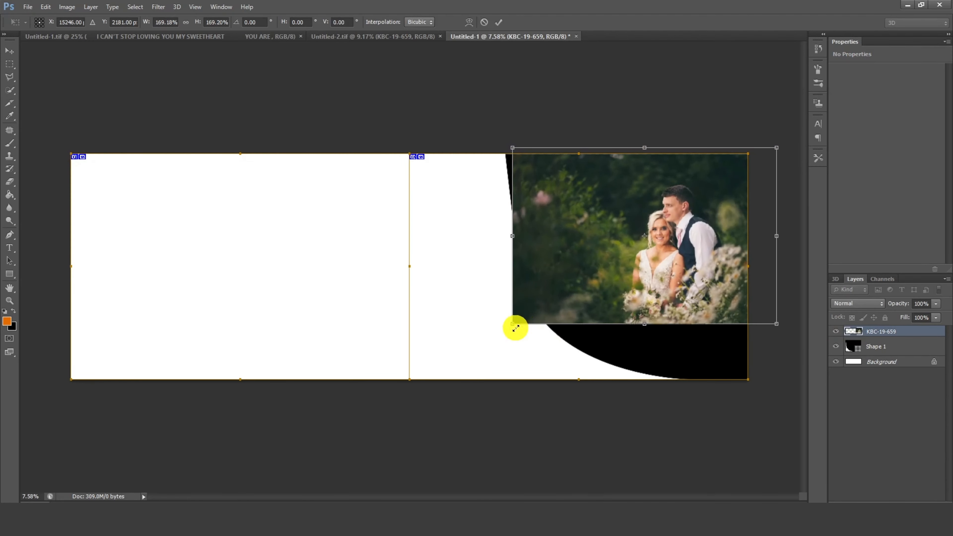
drag(513, 324, 457, 353)
drag(783, 357, 821, 369)
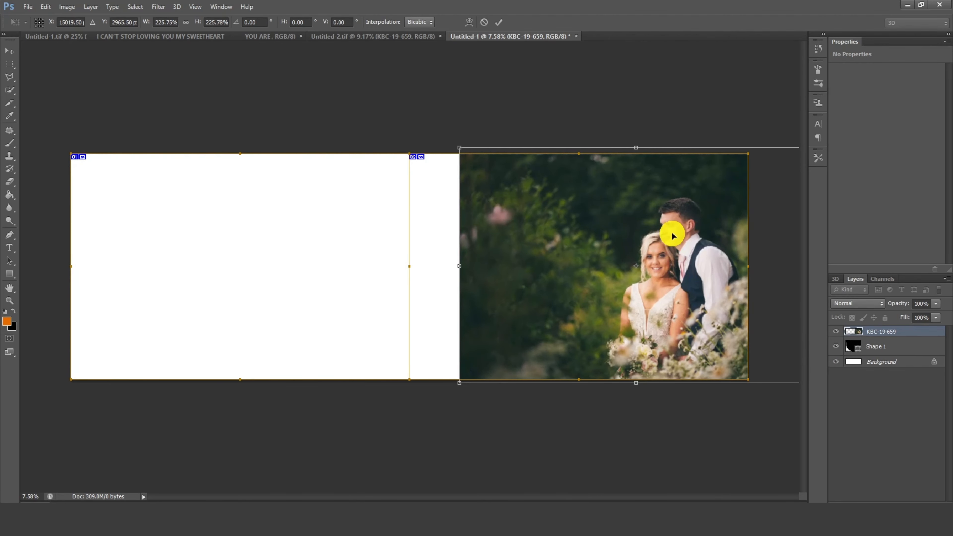
drag(672, 232, 664, 229)
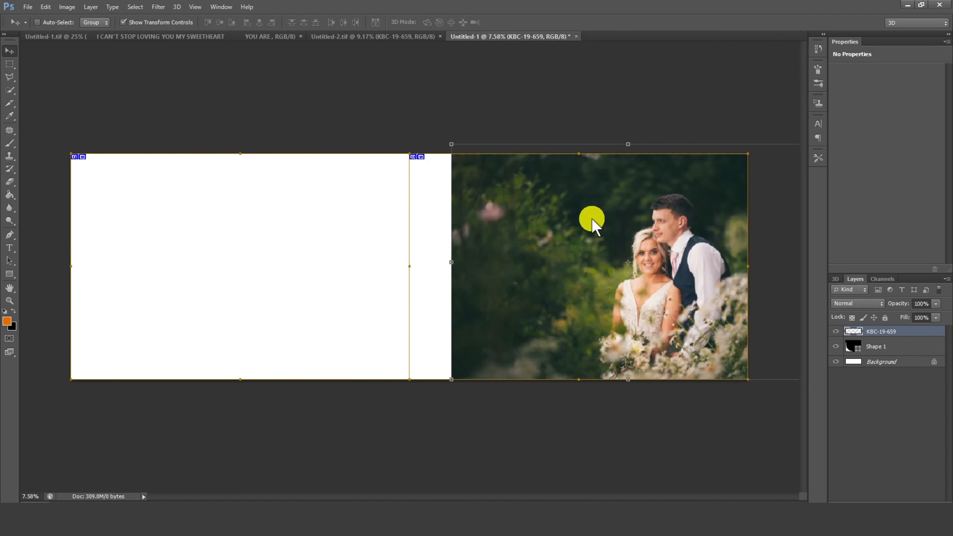
Clip the KBC-19-659 photo to Shape 1 with a clipping mask and shift the photo slightly left inside it
right_click(900, 332)
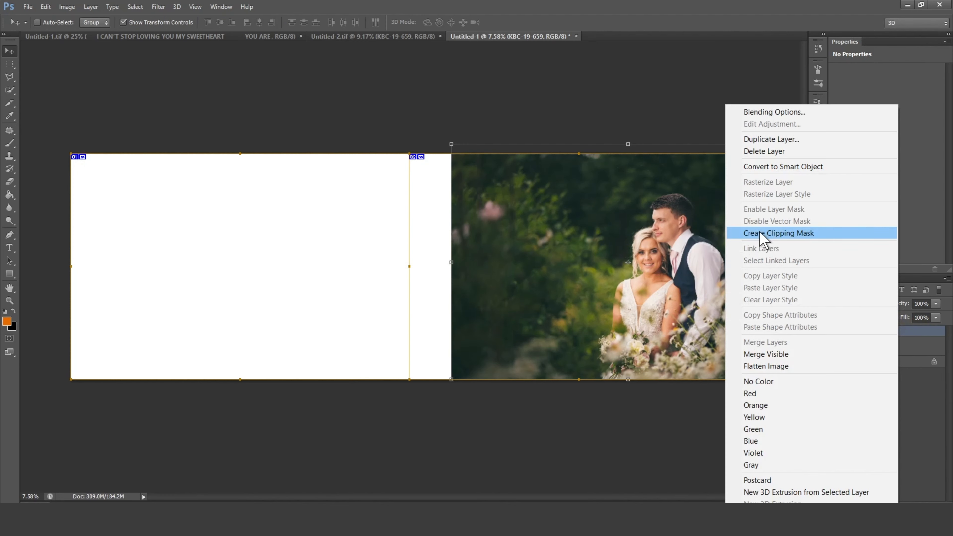
click(799, 234)
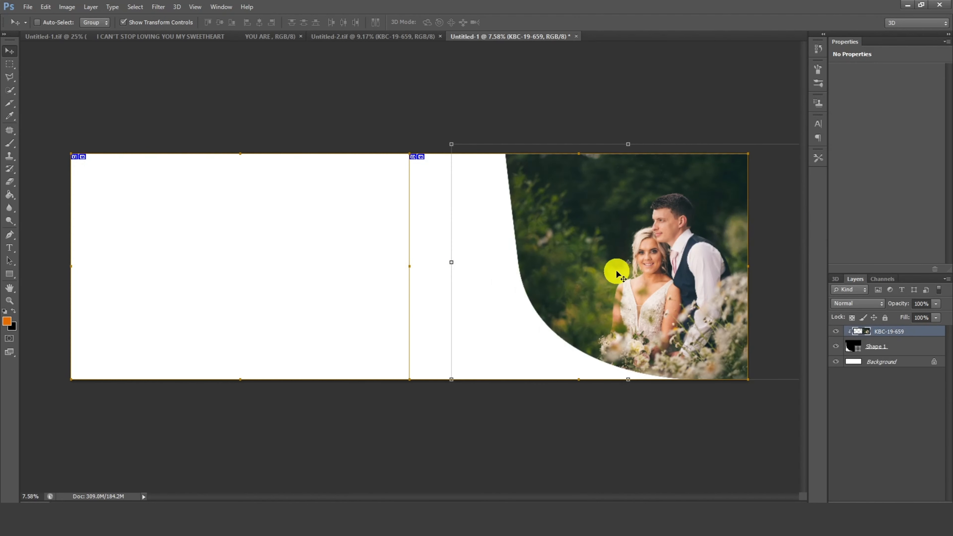
right_click(663, 255)
drag(678, 256, 679, 254)
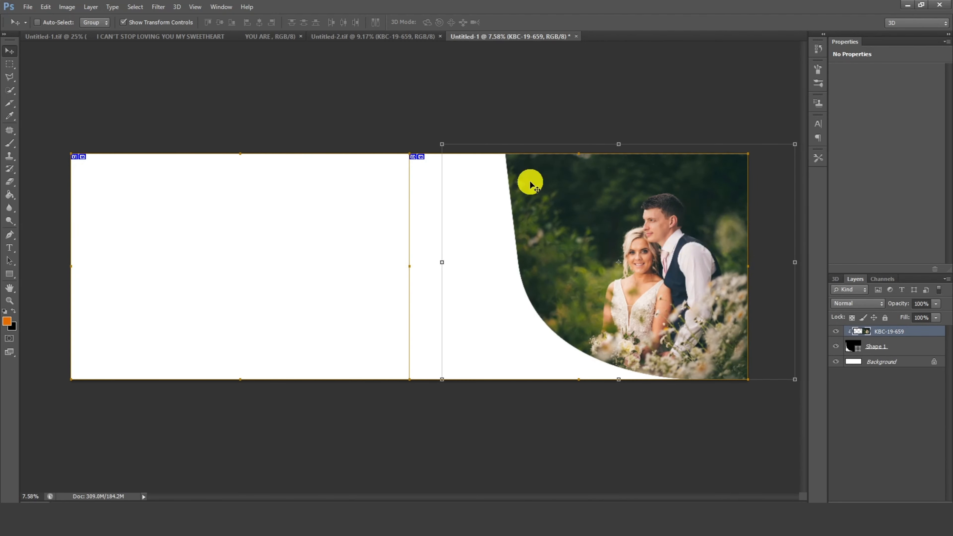
Enlarge the clipped KBC-19-659 photo to about 104% and apply the transform
drag(442, 144, 432, 136)
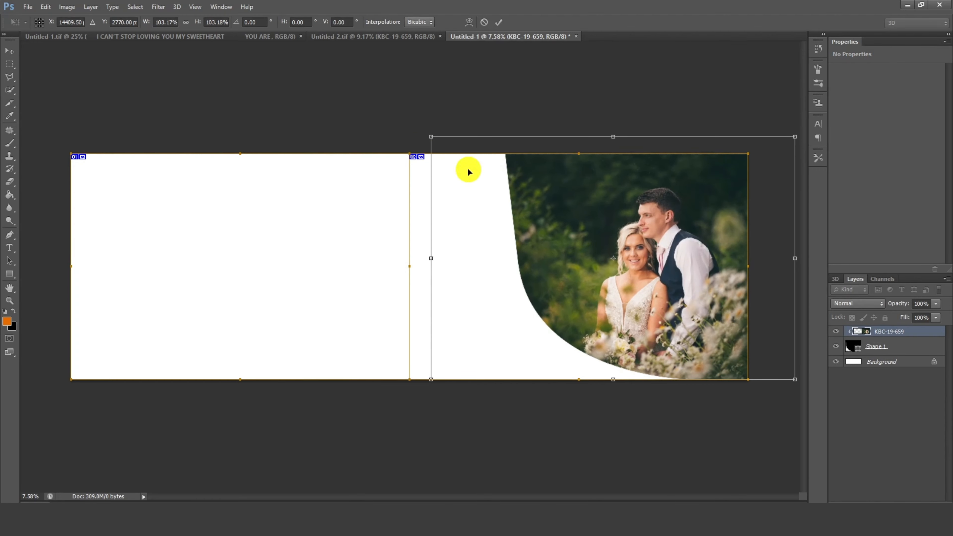
key(ctrl+minus)
drag(727, 157, 732, 156)
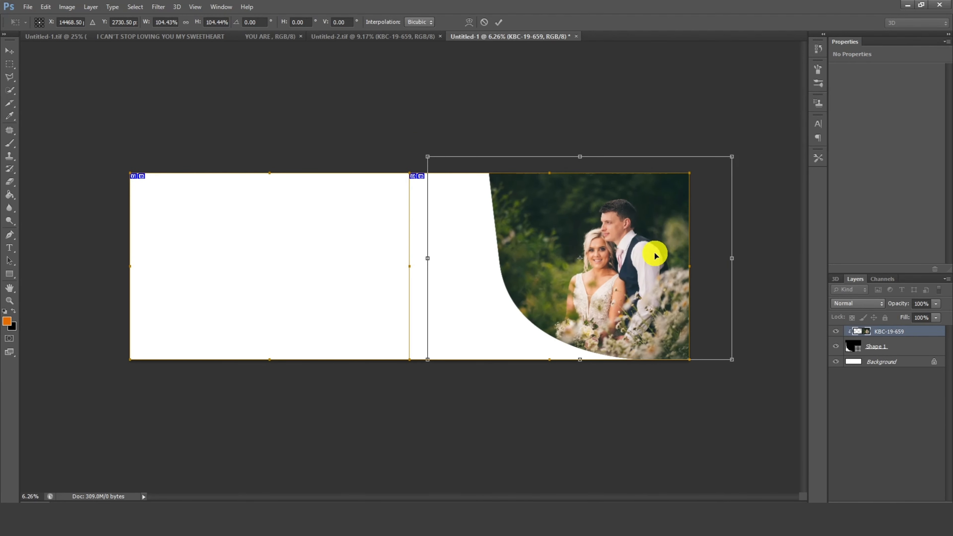
scroll(656, 254, up, 5)
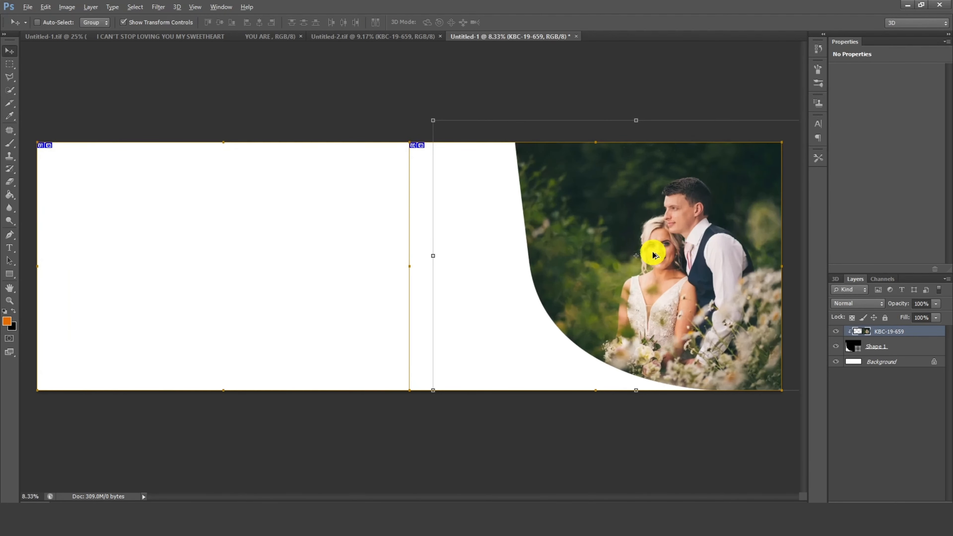
scroll(672, 271, down, 3)
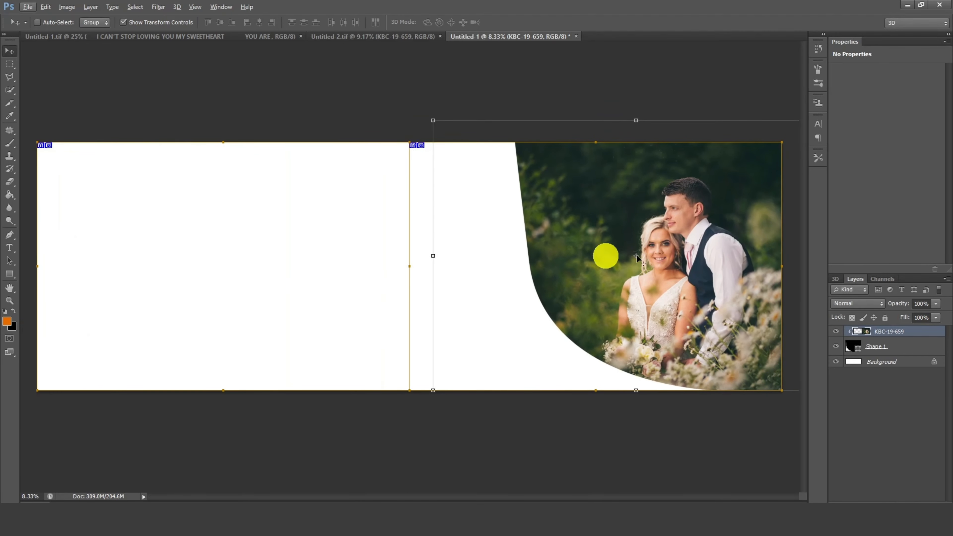
click(10, 63)
key(h)
scroll(577, 271, down, 1)
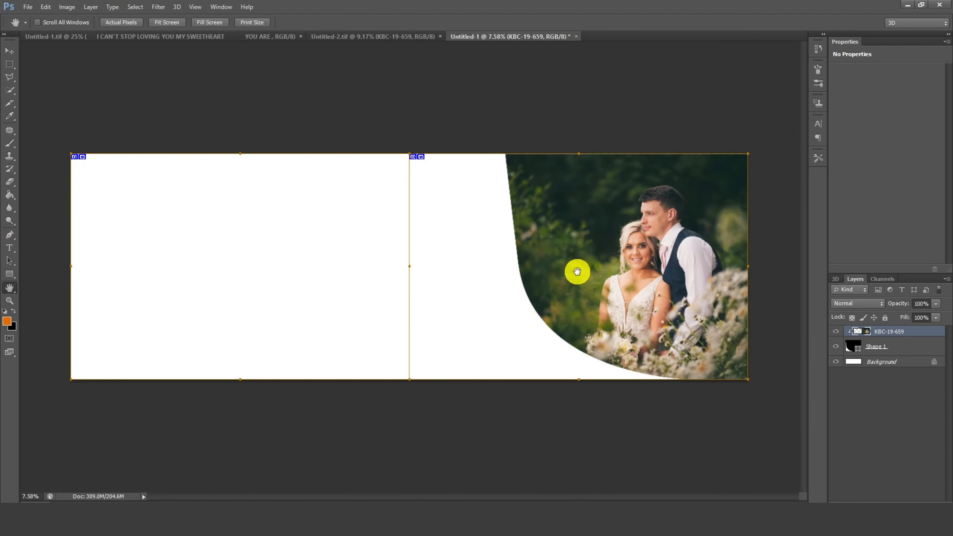
click(9, 64)
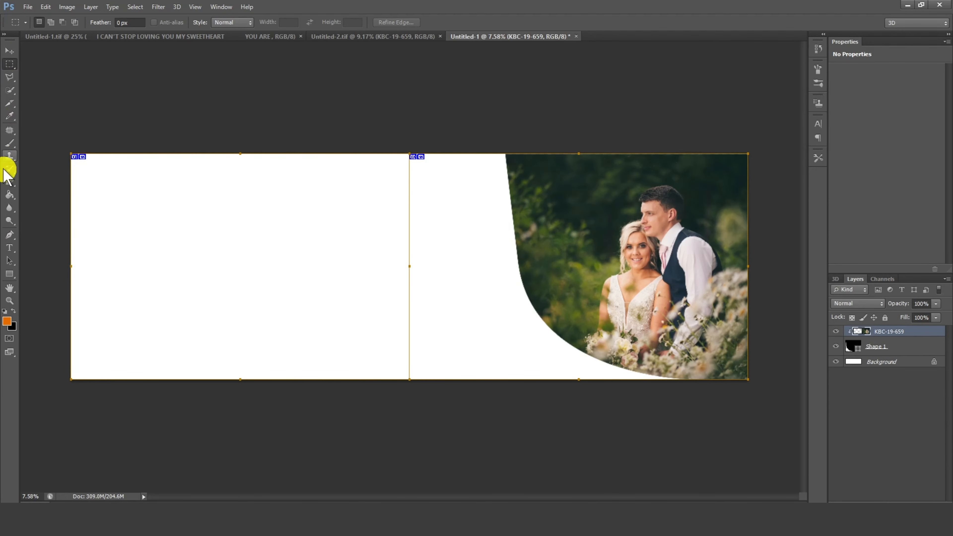
Draw a black upright rectangle about 1983 × 3160 px between the center fold and the curved photo with the Rectangle tool
click(11, 277)
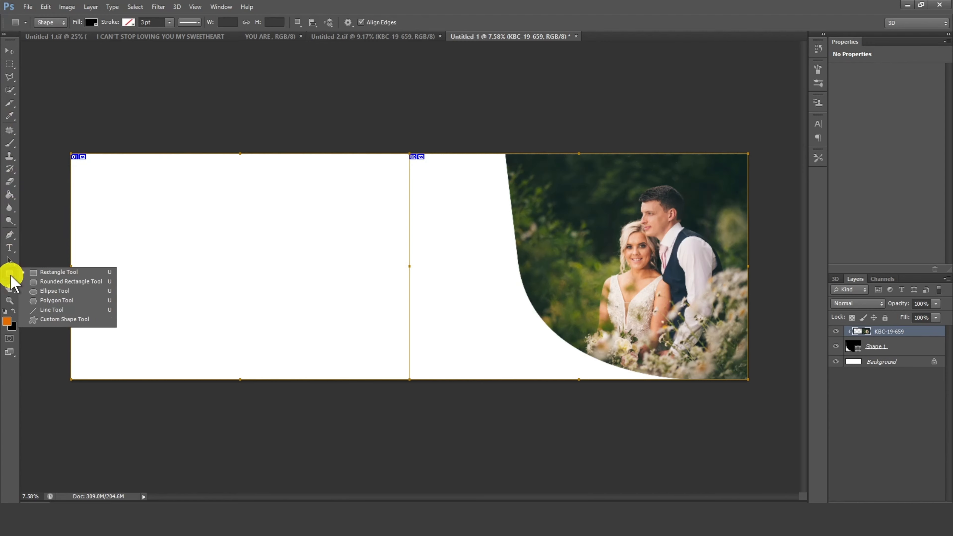
click(56, 273)
scroll(511, 225, up, 3)
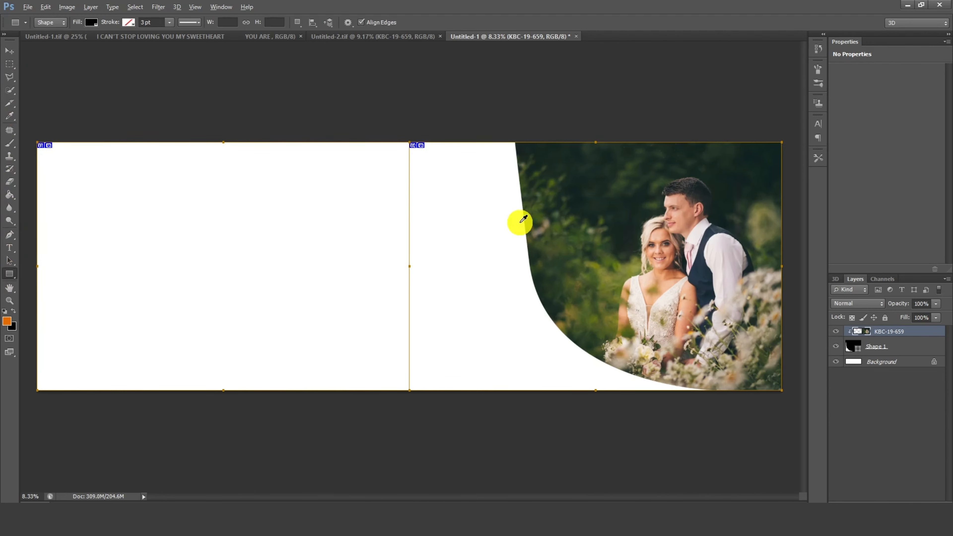
drag(401, 212, 496, 366)
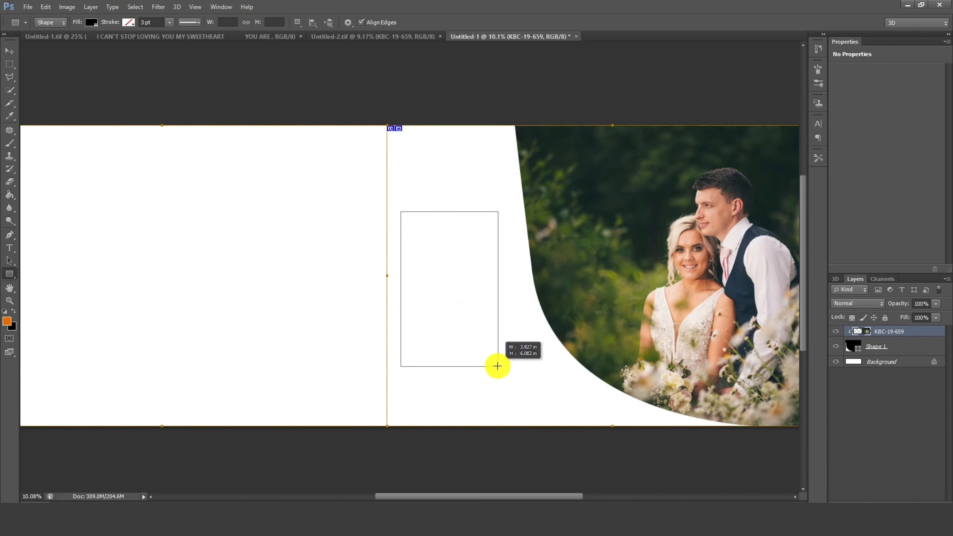
drag(497, 366, 500, 370)
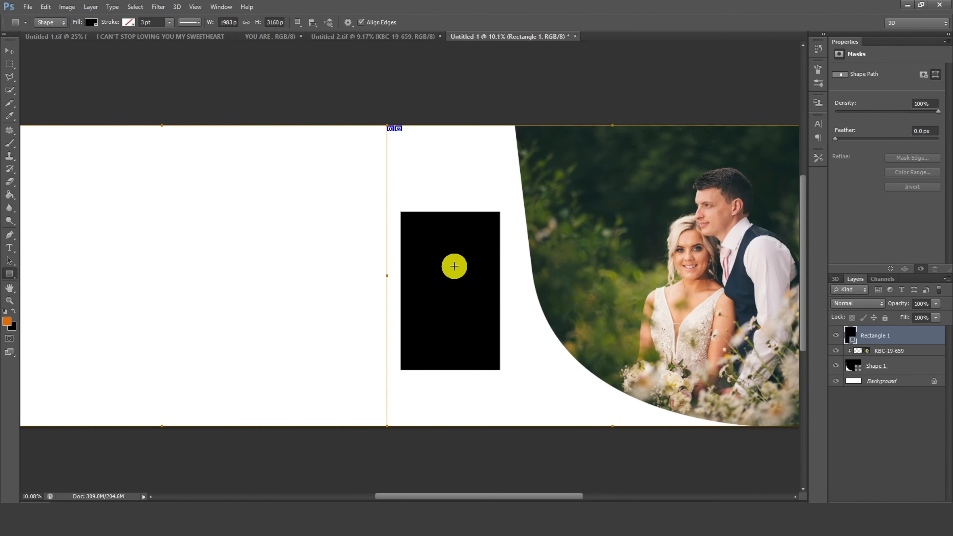
Duplicate the Rectangle 1 layer within Untitled-1 as Rectangle 1 copy
right_click(888, 336)
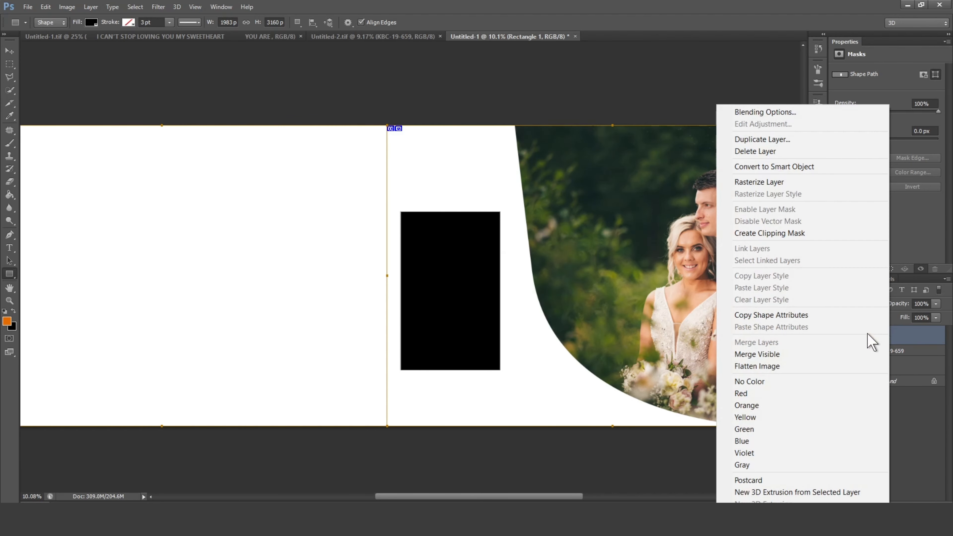
click(761, 140)
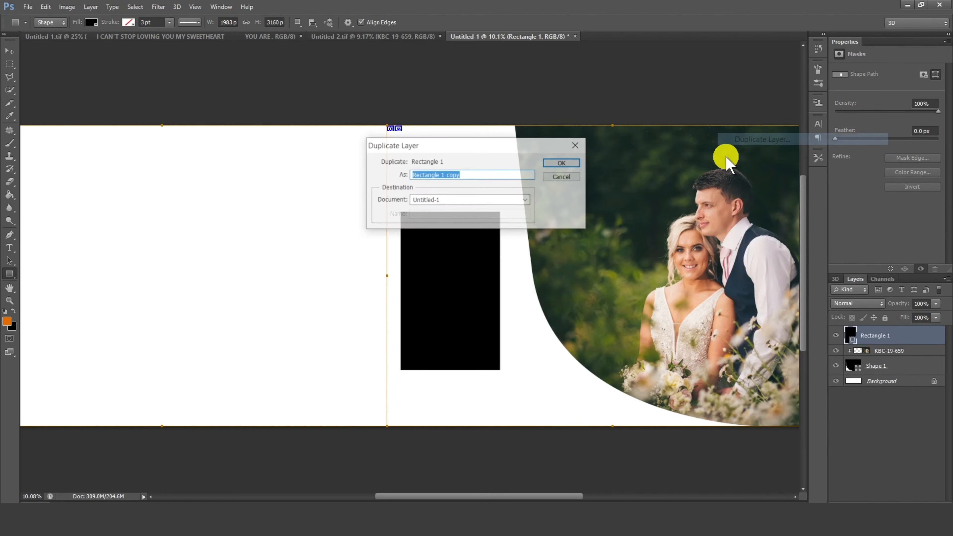
click(560, 163)
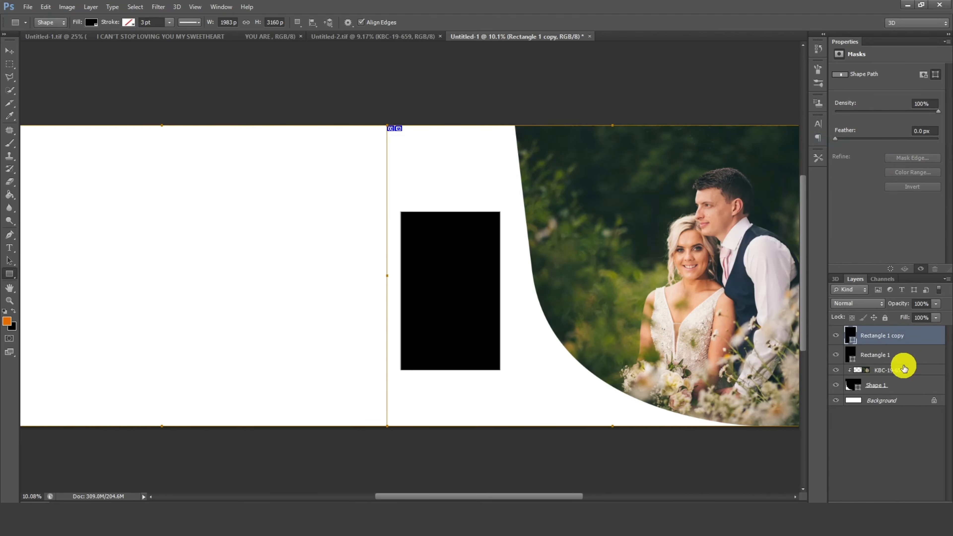
Offset the original Rectangle 1 slightly right and down from behind its copy
click(884, 356)
click(10, 51)
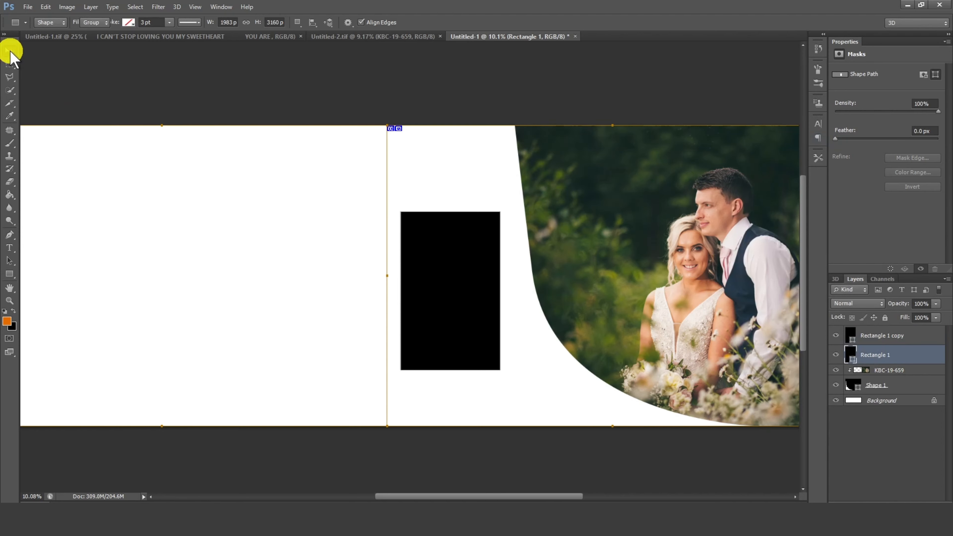
key(shift+Right)
key(shift+Right)
key(shift+Right)
key(shift+Right)
key(shift+Right)
key(shift+Right)
key(shift+Right)
key(shift+Right)
key(shift+Right)
key(shift+Right)
key(shift+Right)
key(shift+Right)
key(shift+Right)
key(shift+Right)
key(shift+Right)
key(shift+Right)
key(shift+Right)
key(shift+Right)
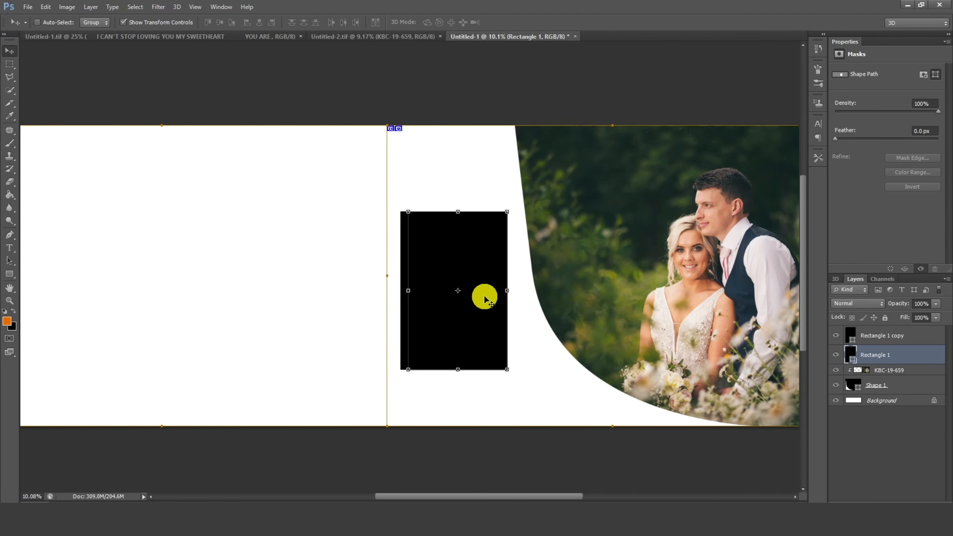
key(shift+Down)
key(shift+Down)
key(shift+Down)
key(shift+Down)
key(shift+Down)
key(shift+Down)
key(shift+Down)
key(shift+Down)
key(shift+Down)
key(shift+Down)
key(shift+Down)
key(shift+Down)
key(shift+Down)
key(shift+Down)
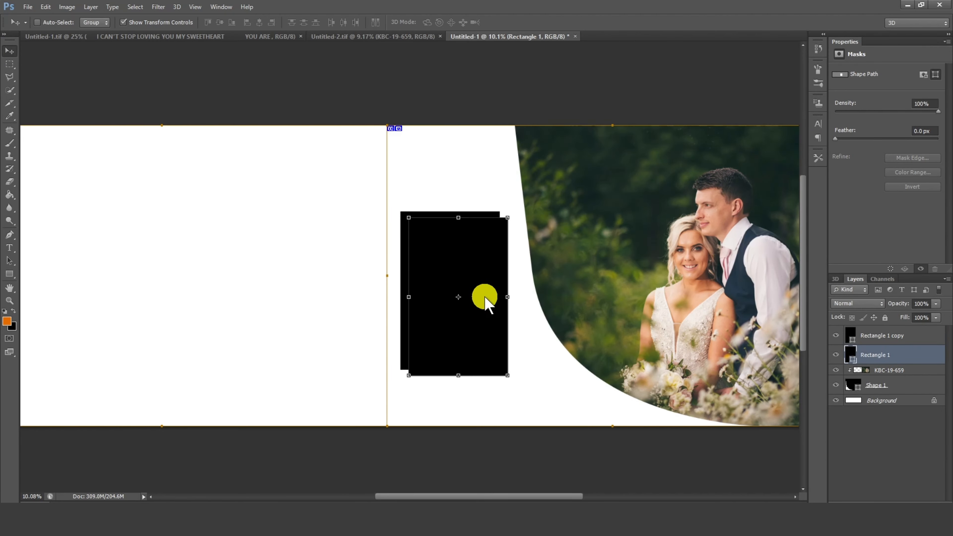
key(shift+Right)
key(shift+Right)
key(shift+Right)
key(shift+Right)
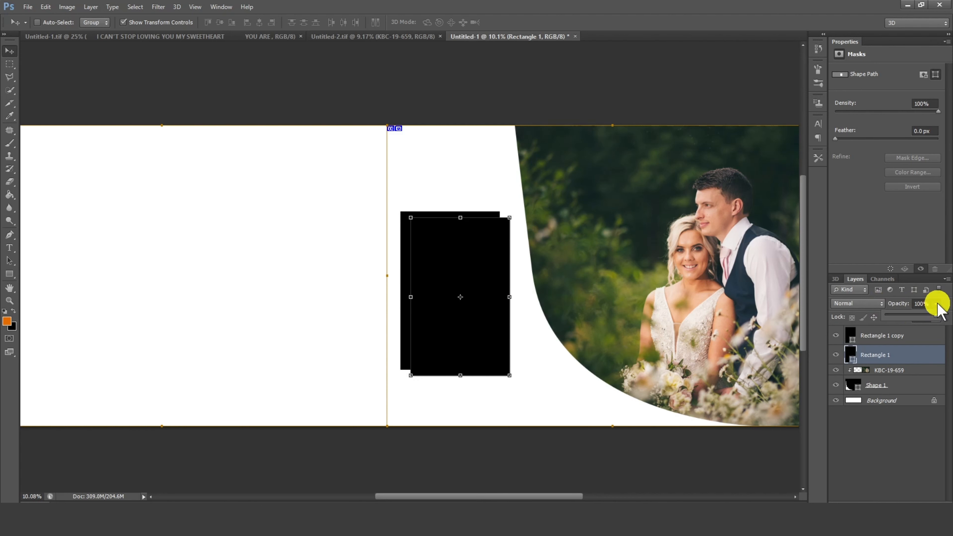
Set Rectangle 1's opacity to 37% and stretch it to about 110% width and 103.8% height, reaching the copy's top and left edges
drag(913, 313, 904, 313)
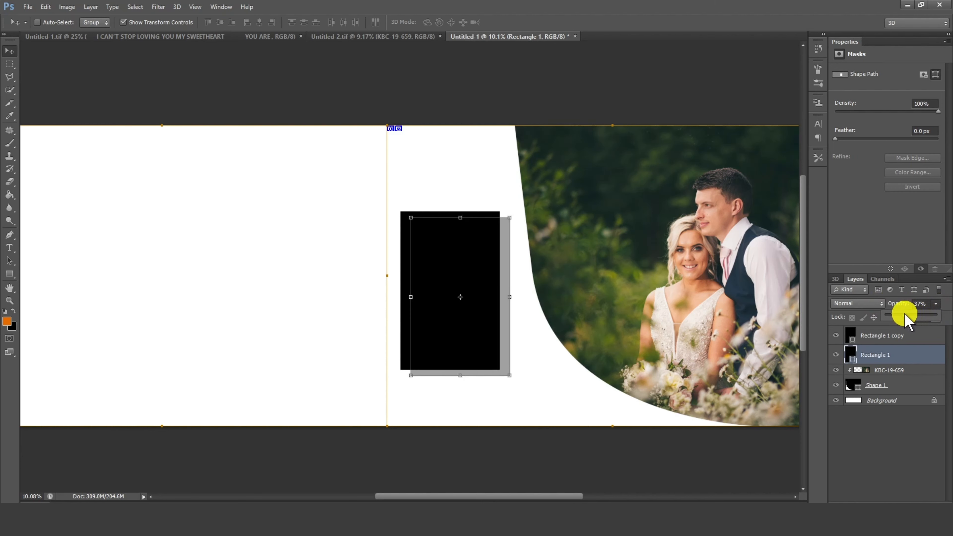
drag(461, 217, 461, 213)
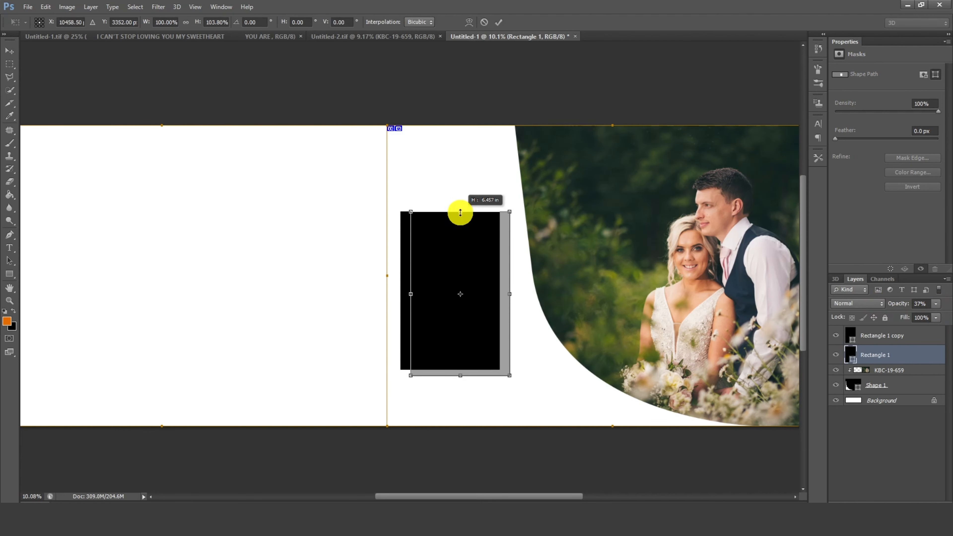
drag(410, 299, 400, 299)
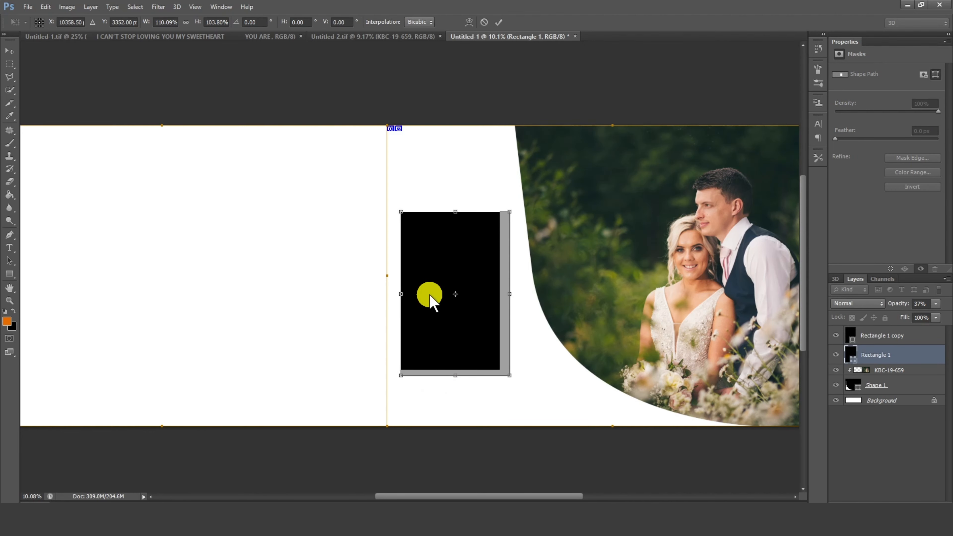
Nudge the transformed Rectangle 1 so its top edge sits slightly below the copy's top edge
scroll(463, 303, up, 2)
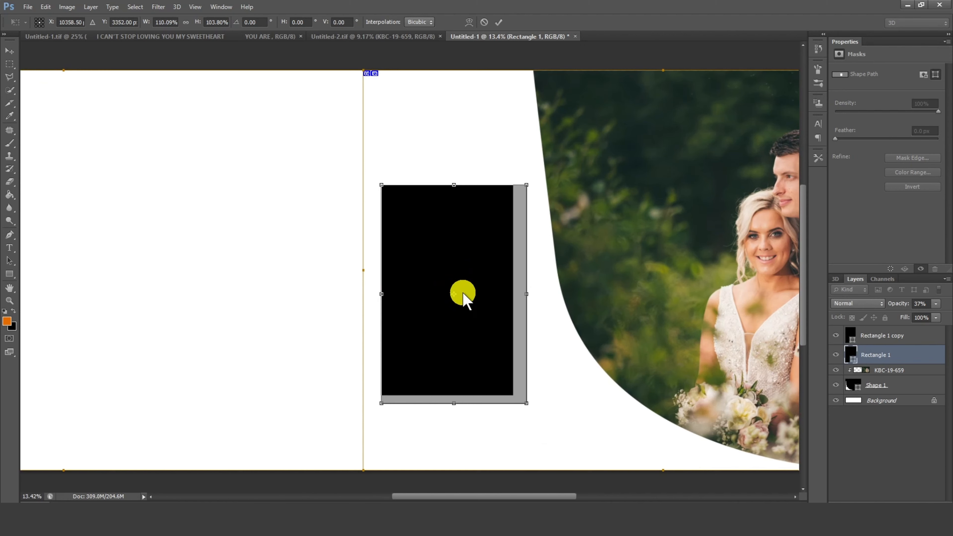
key(Up)
key(Up)
key(Up)
key(Up)
key(Up)
key(Up)
key(Up)
key(Up)
key(Up)
key(Up)
key(Up)
key(Up)
key(Up)
key(Up)
key(Up)
key(Up)
key(Up)
key(Up)
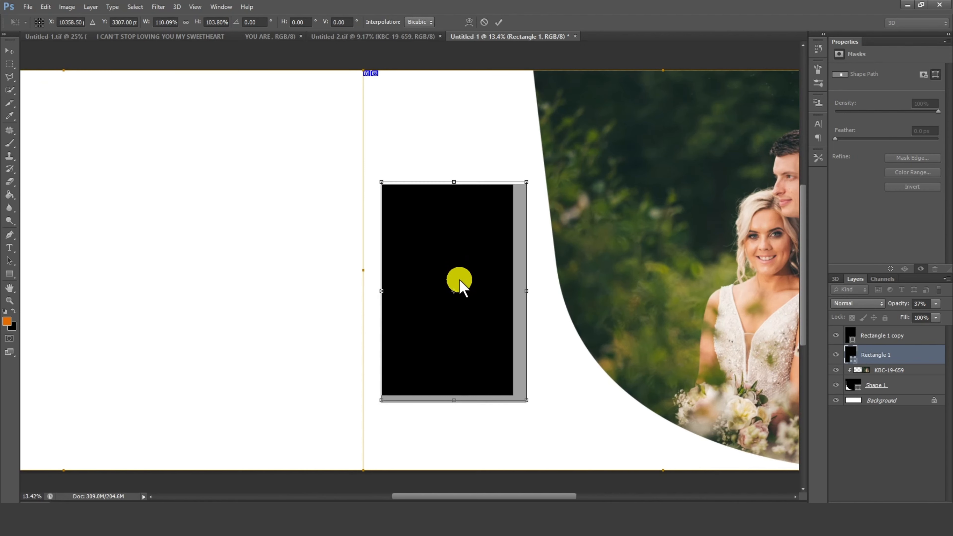
key(Down)
key(Down)
key(Down)
key(Down)
key(Down)
key(Down)
key(Down)
key(Down)
key(Down)
key(Down)
key(Down)
key(Down)
key(Down)
key(Down)
key(Down)
key(Down)
key(Down)
key(Down)
key(Down)
key(Down)
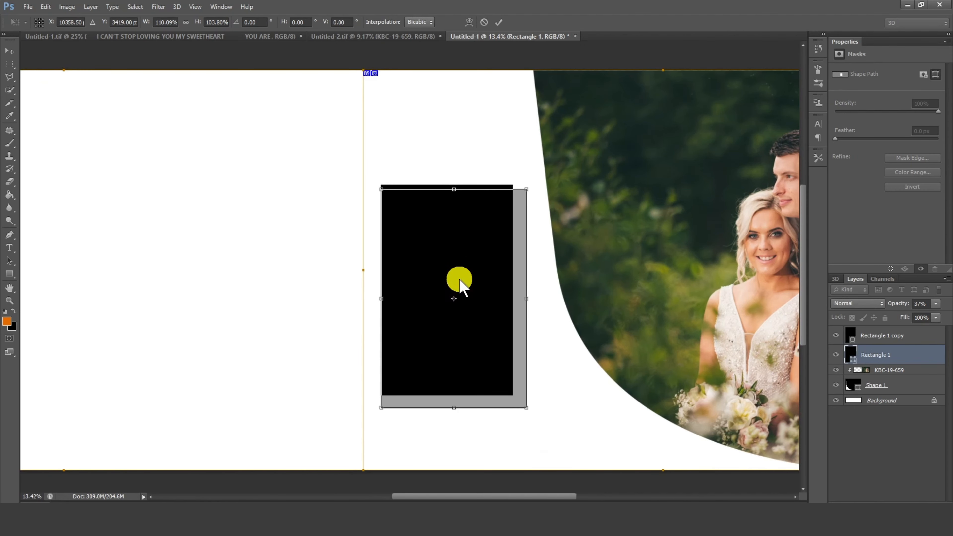
key(Right)
Reduce Rectangle 1's height to about 100.7% and narrow its width slightly, then apply the transform
drag(455, 408, 457, 406)
drag(454, 191, 454, 194)
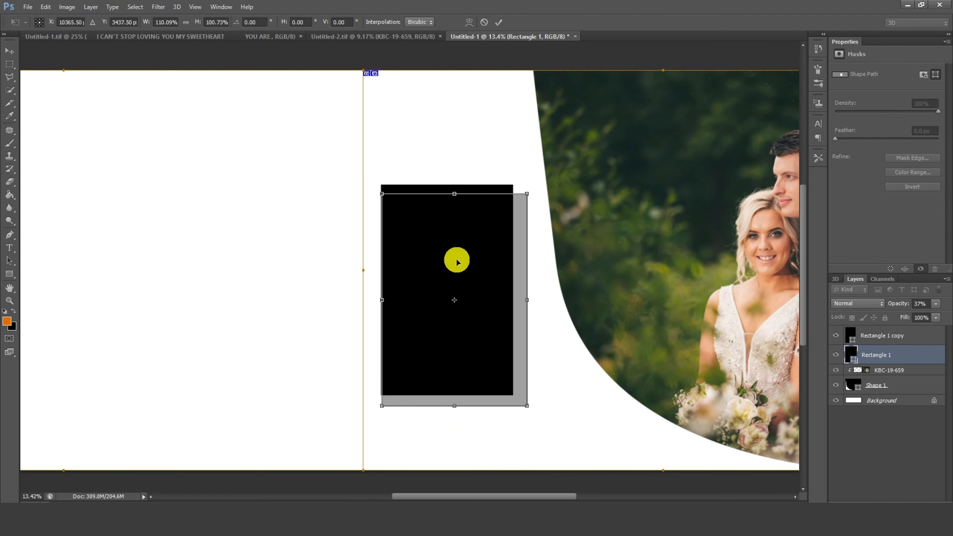
drag(526, 300, 524, 300)
key(Return)
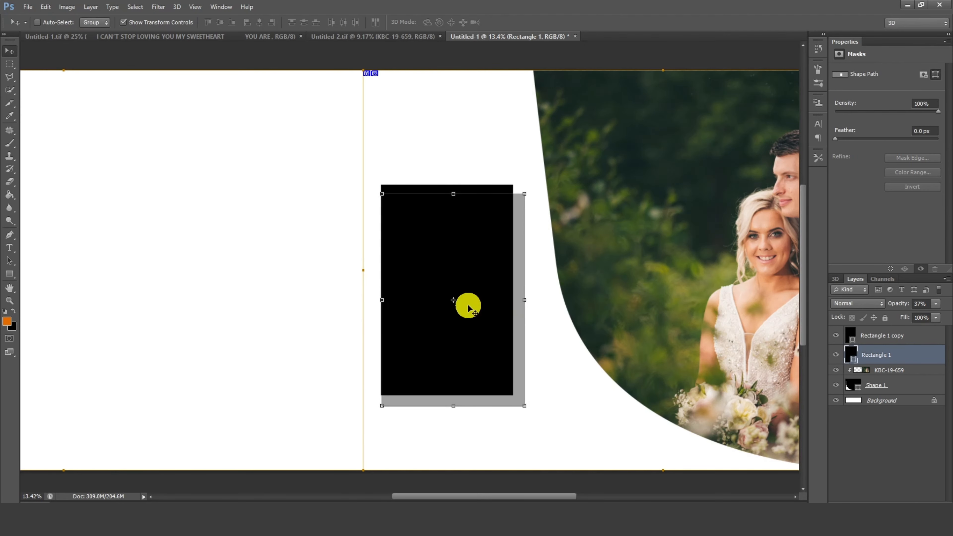
Lower Rectangle 1's opacity to about 24% and shift both rectangles together slightly left and up
drag(942, 304, 911, 314)
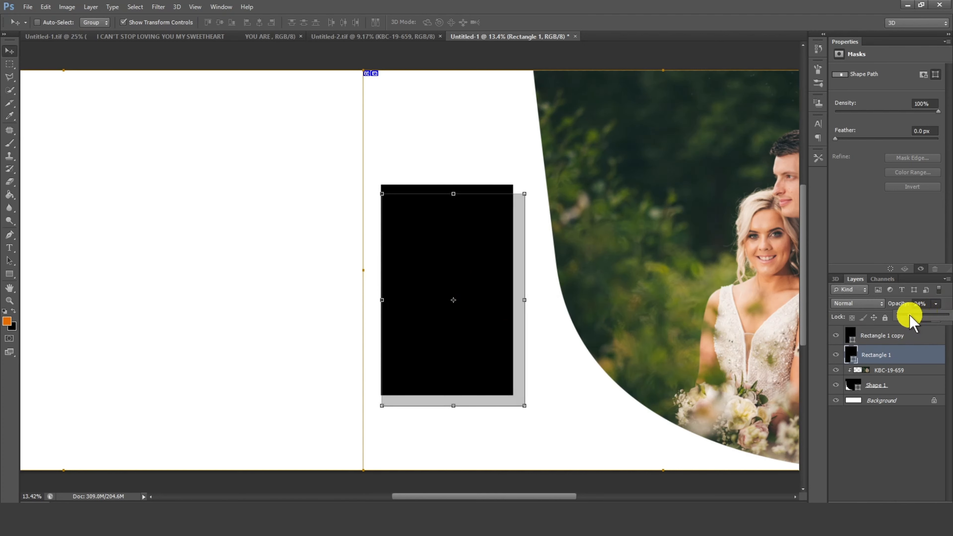
shift+click(881, 342)
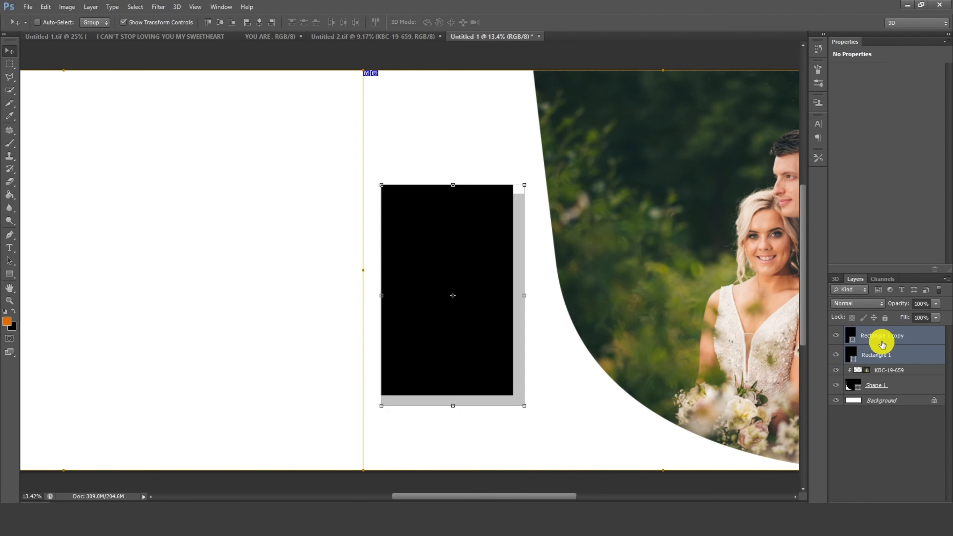
drag(448, 263, 440, 255)
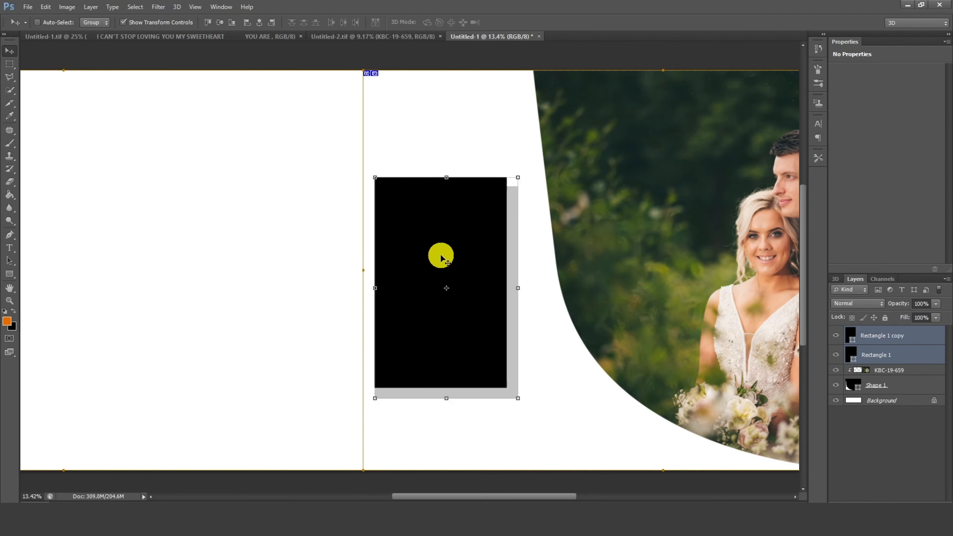
key(ctrl+0)
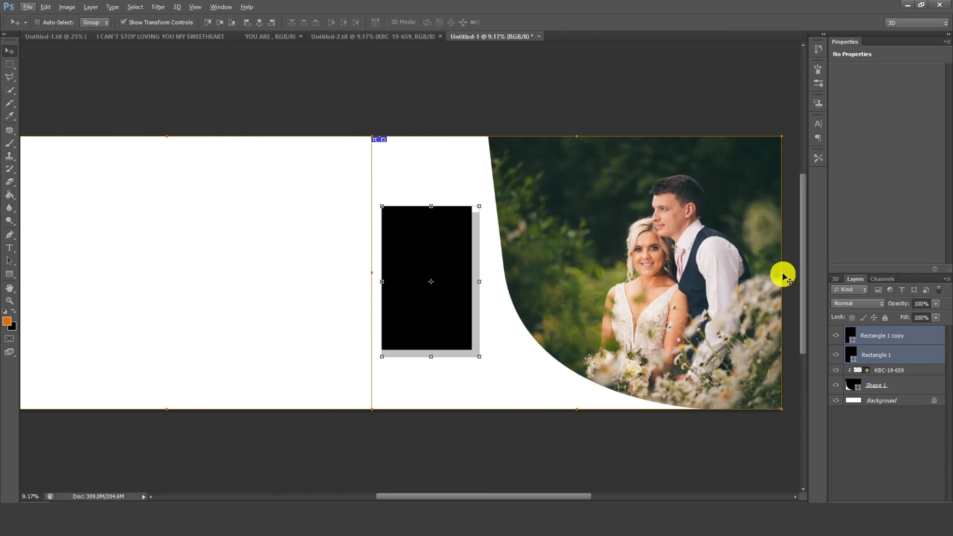
Copy the fx works 31 photo from Untitled-2.tif into Untitled-1 and clip it to Rectangle 1 copy
click(325, 36)
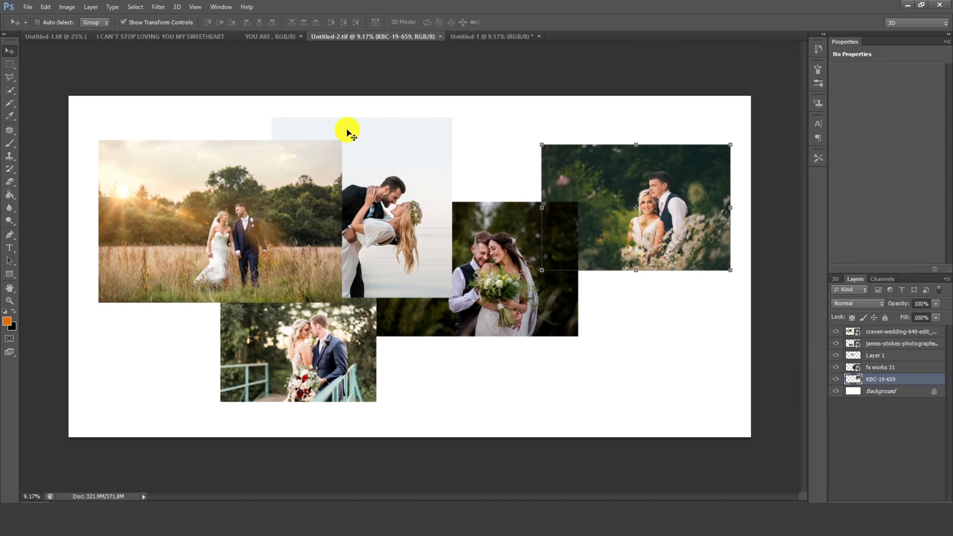
right_click(504, 259)
click(537, 265)
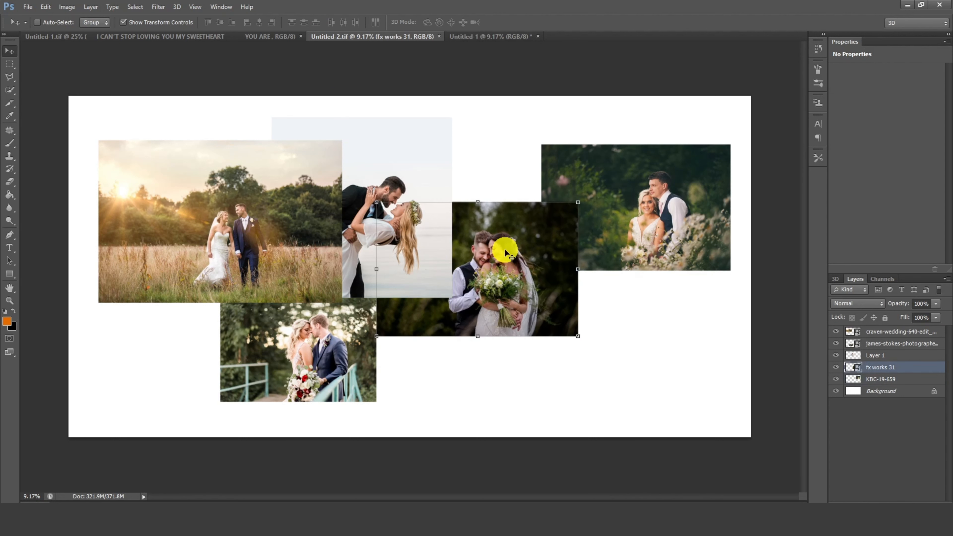
drag(504, 253, 483, 102)
drag(427, 275, 458, 236)
scroll(428, 271, up, 5)
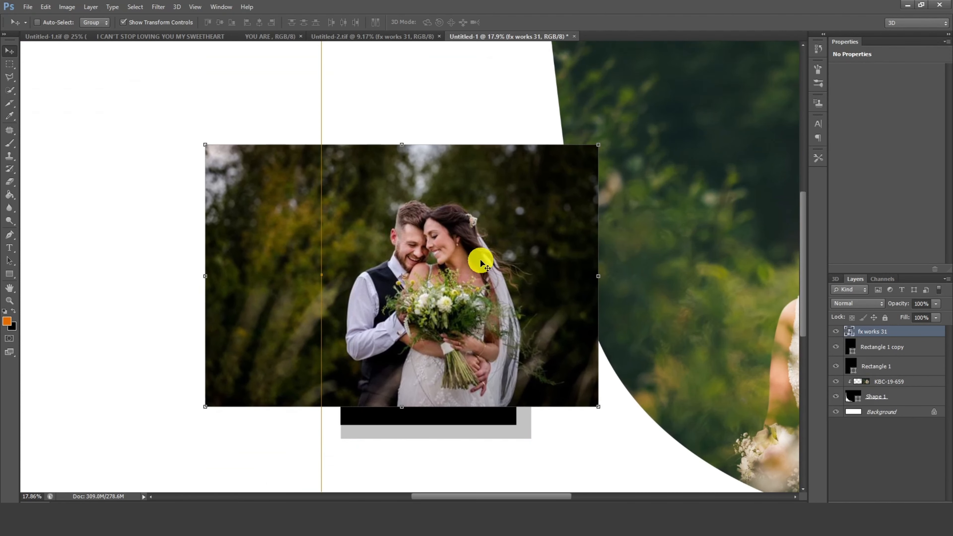
right_click(896, 334)
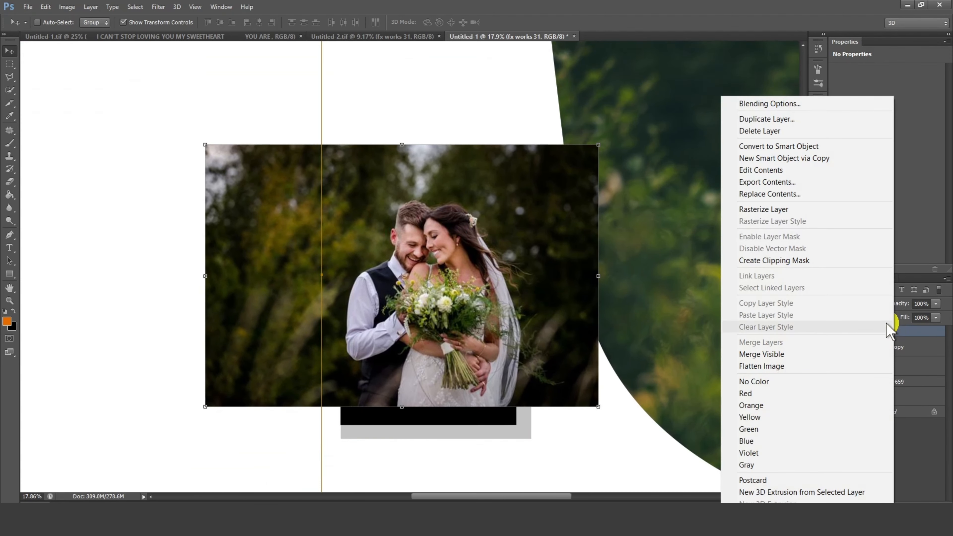
click(781, 261)
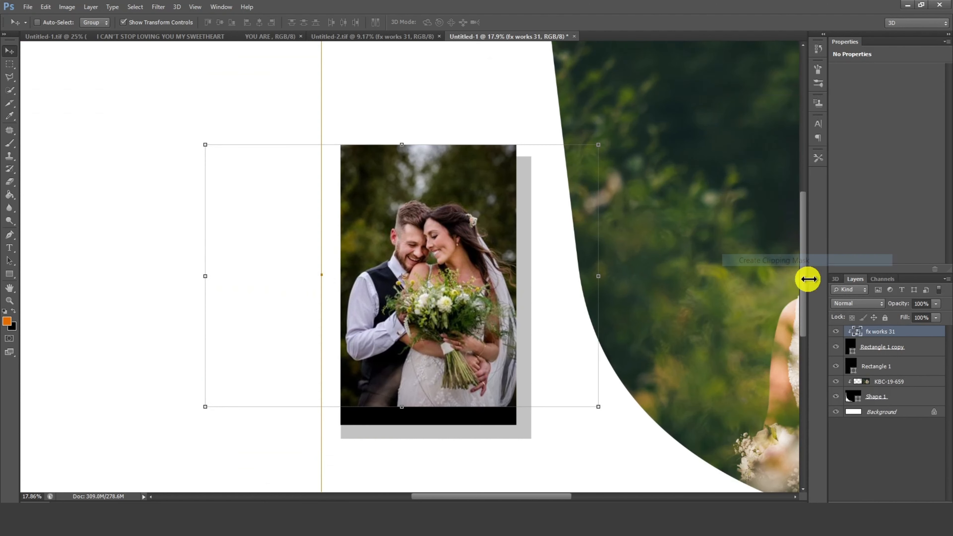
Enlarge the fx works 31 photo proportionally to about 116.4% to fill the rectangular frame and adjust its position
right_click(413, 278)
click(429, 289)
scroll(429, 285, down, 1)
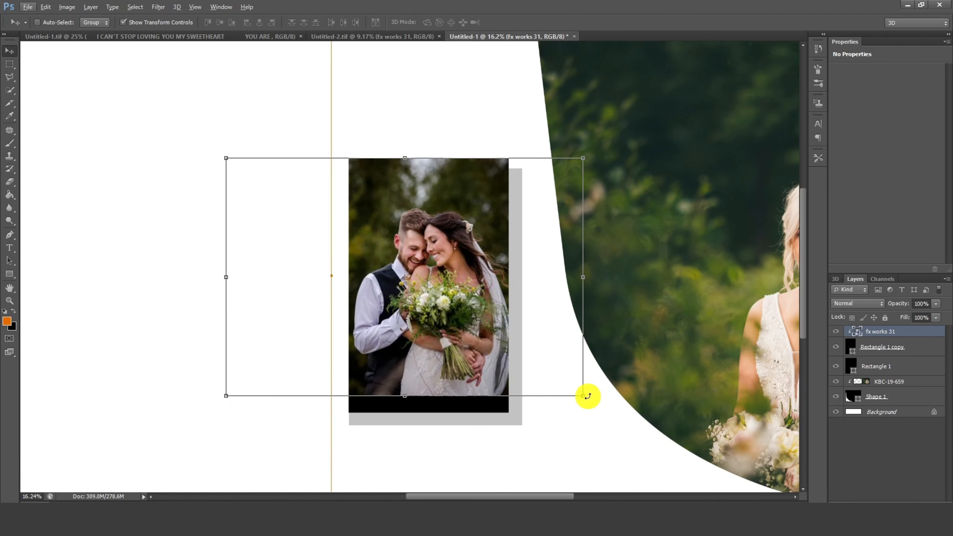
drag(584, 396, 595, 403)
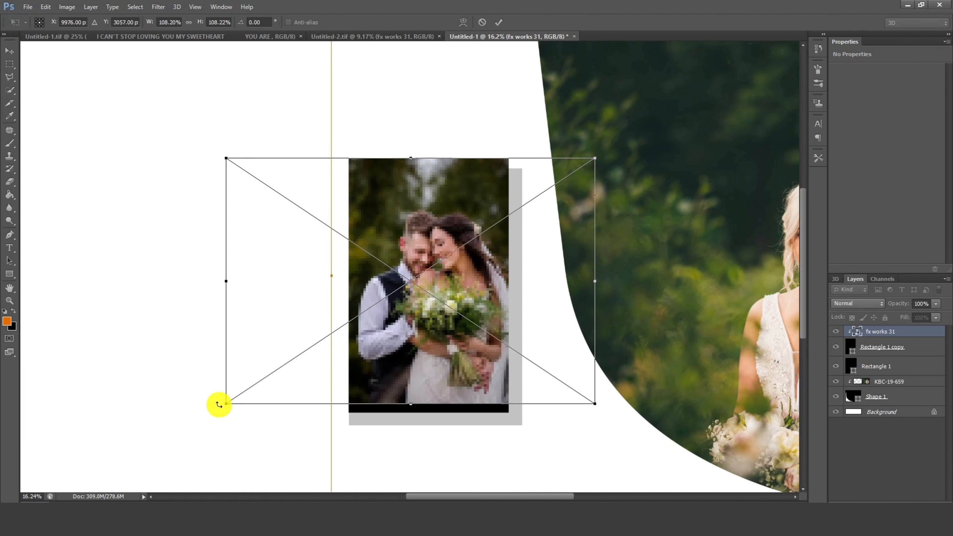
drag(226, 404, 207, 415)
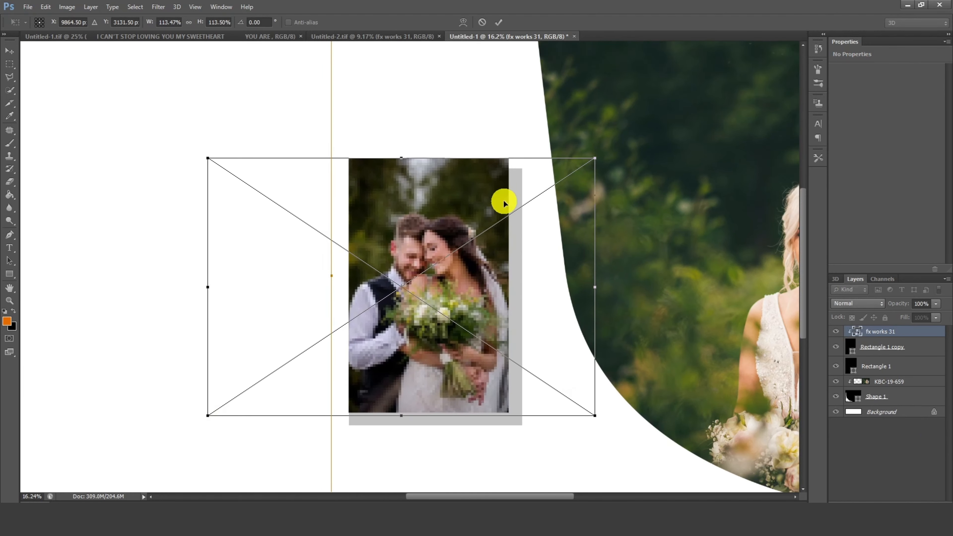
drag(208, 158, 204, 155)
drag(600, 155, 601, 151)
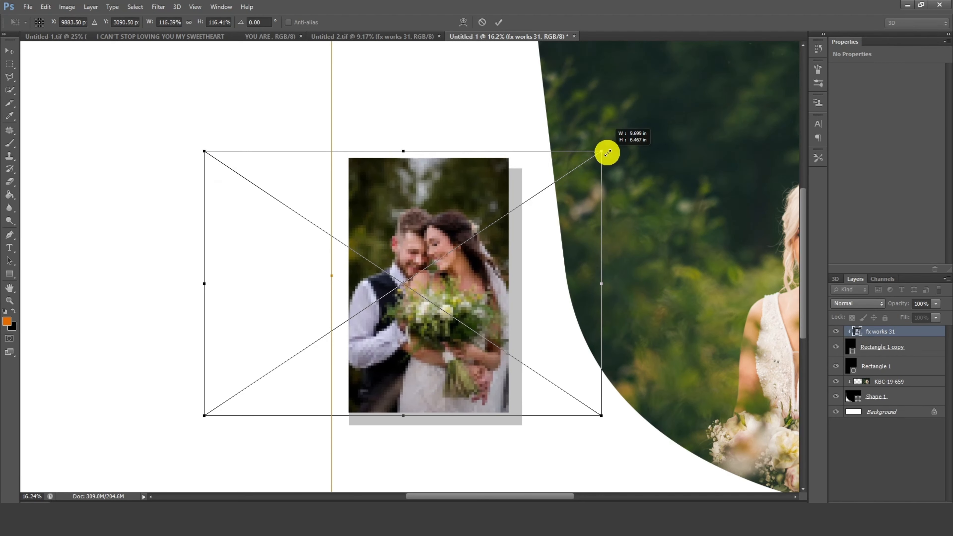
double_click(429, 271)
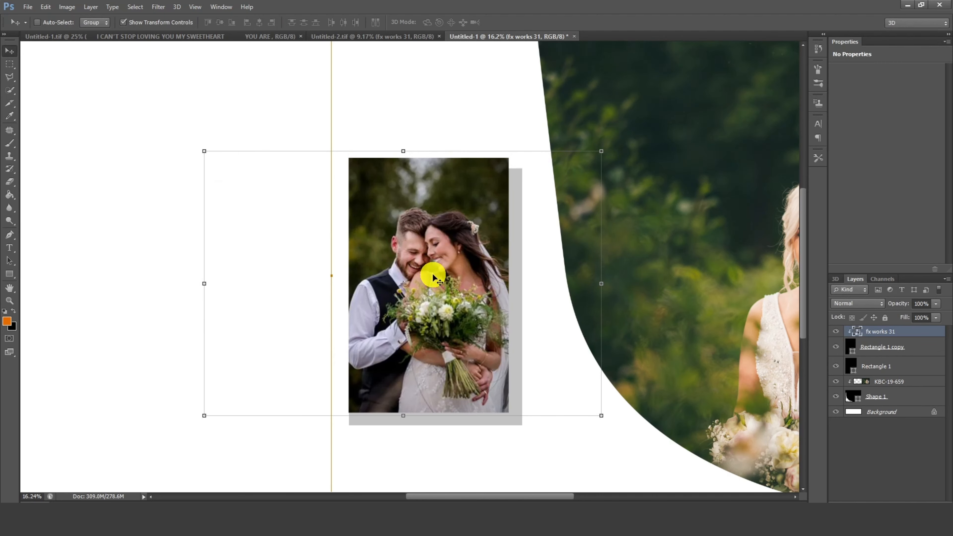
scroll(438, 276, up, 2)
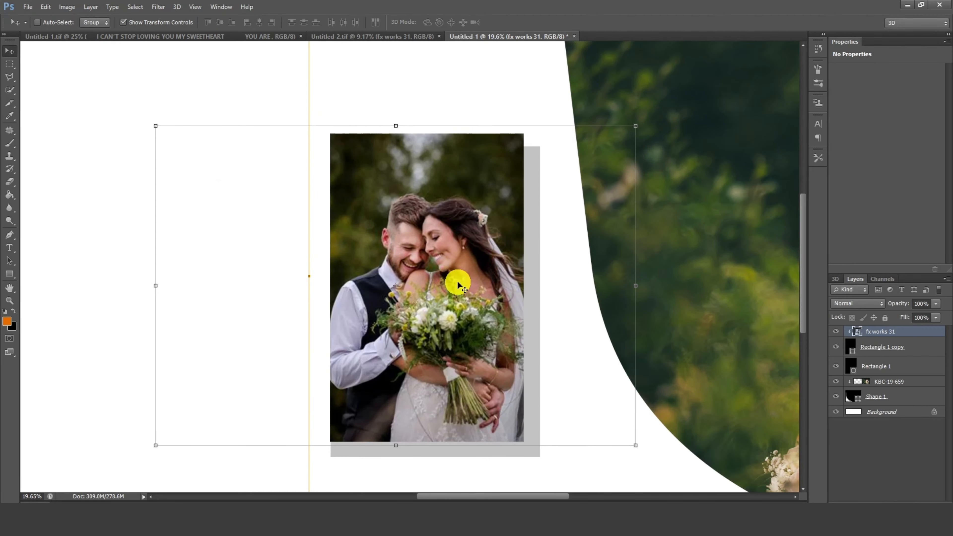
drag(455, 280, 456, 282)
scroll(457, 282, down, 5)
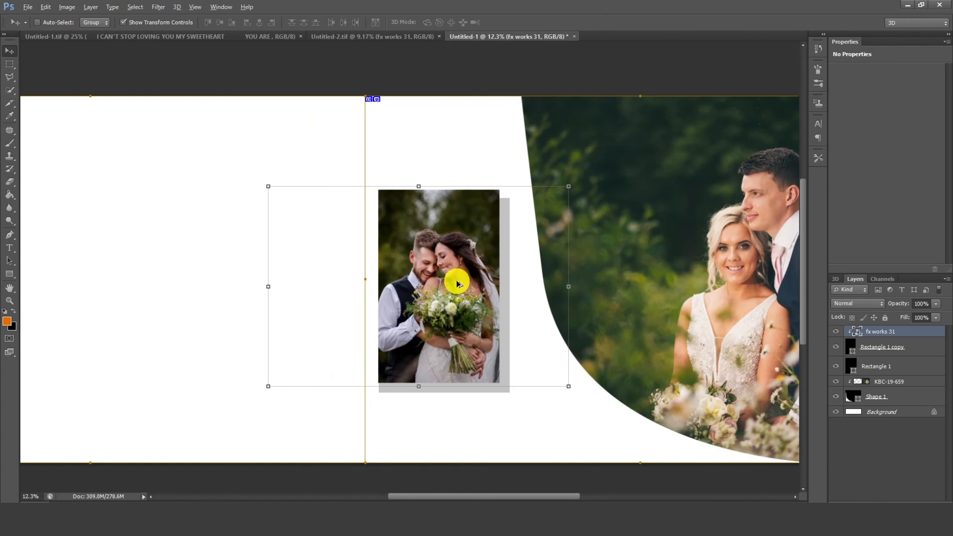
Rasterize the fx works 31 layer and fine-tune the photo's position within the frame
scroll(499, 274, up, 3)
key(e)
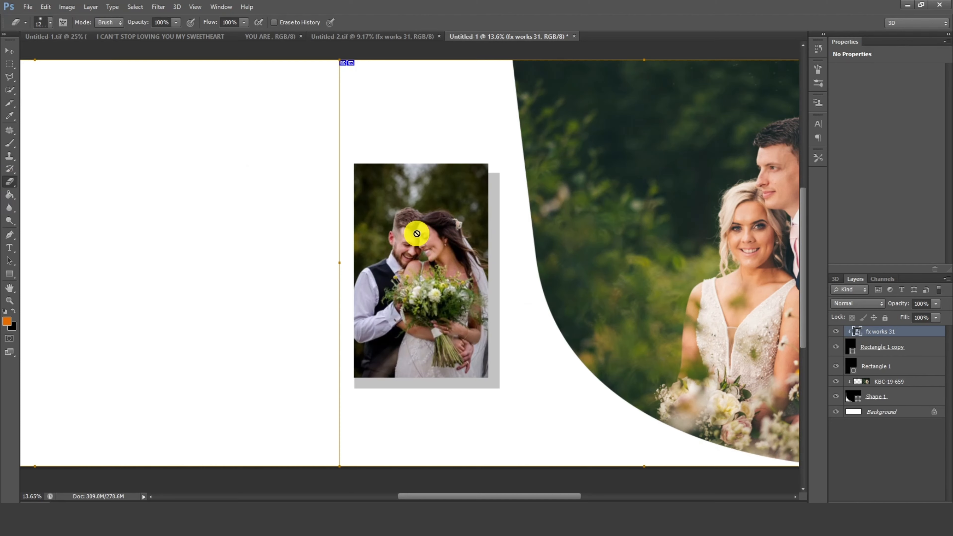
right_click(887, 337)
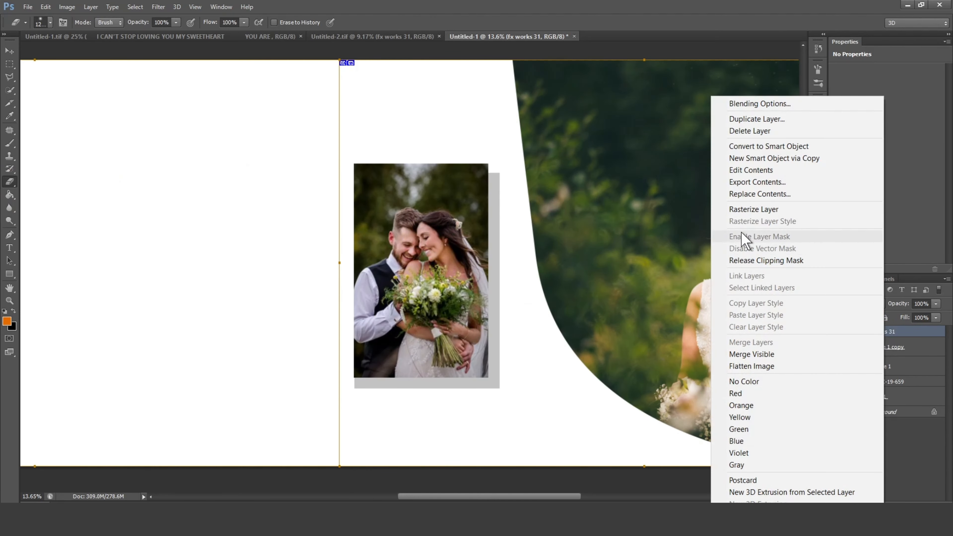
click(753, 210)
click(440, 214)
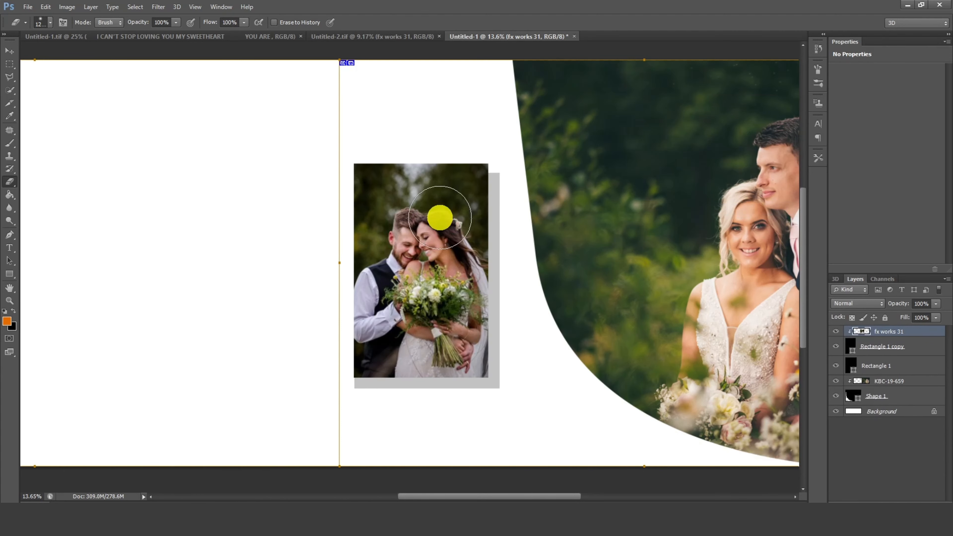
key(v)
drag(411, 224, 413, 226)
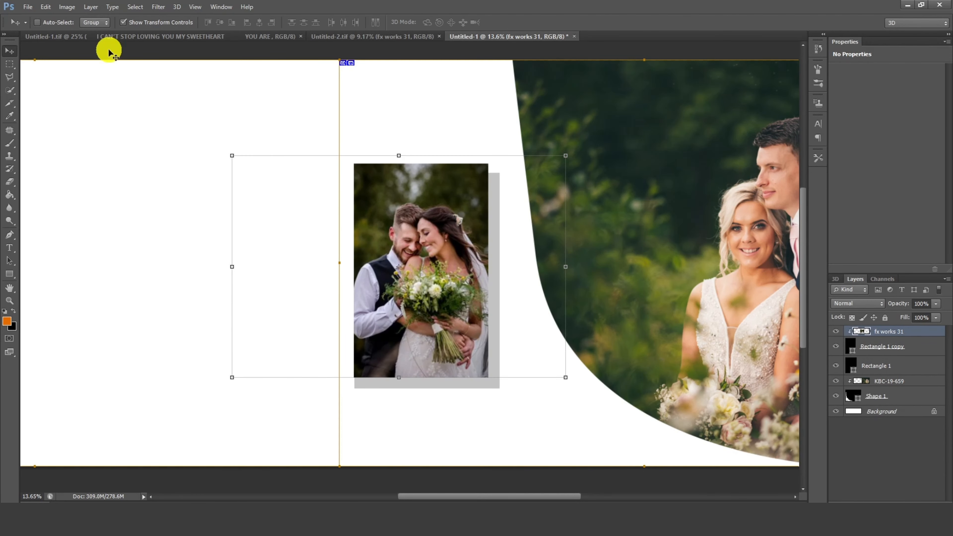
Brighten the fx works 31 photo with a Curves adjustment, placing an RGB point at input 116, output 136
click(67, 7)
mouse_move(136, 46)
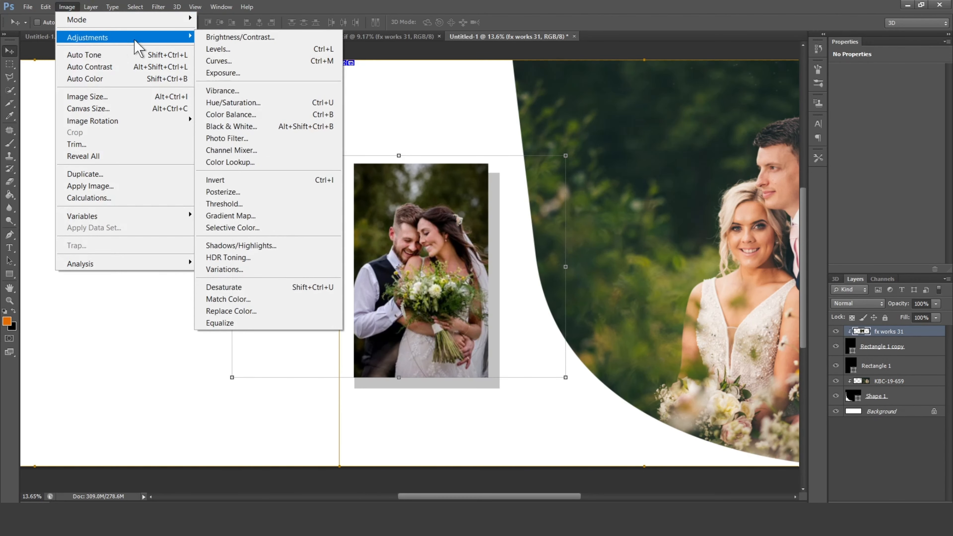
click(219, 61)
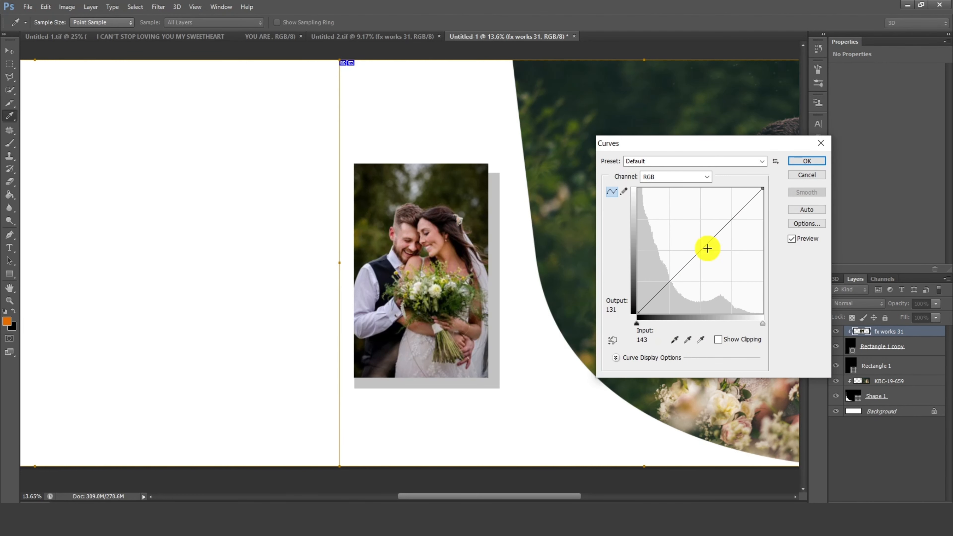
drag(697, 253, 696, 248)
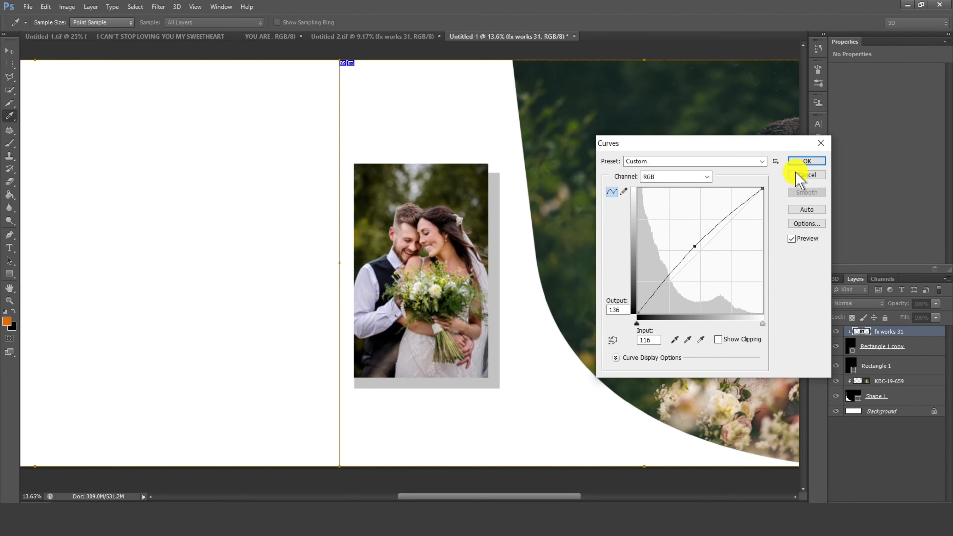
click(806, 161)
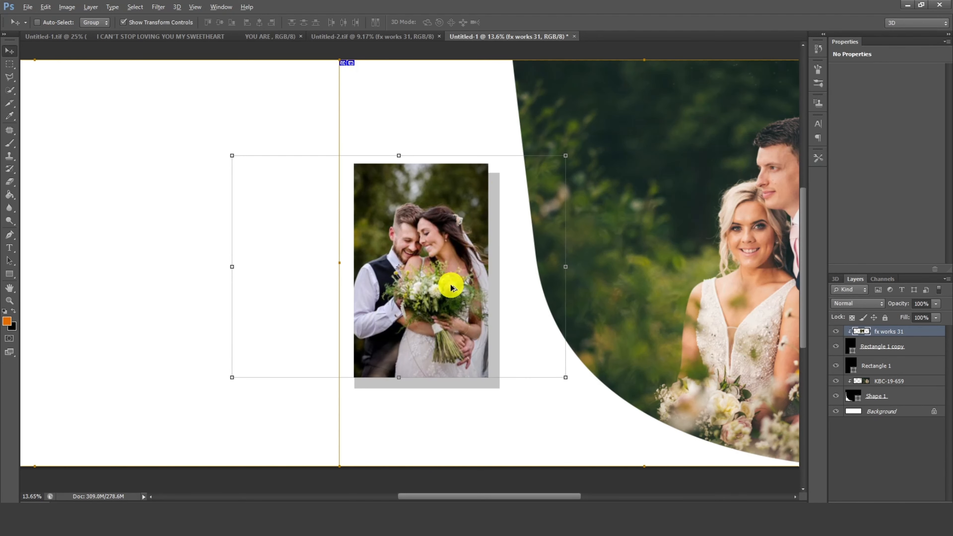
Select the fx works 31, Rectangle 1 copy and Rectangle 1 layers and move them together slightly up and right
scroll(451, 285, down, 1)
scroll(585, 283, down, 1)
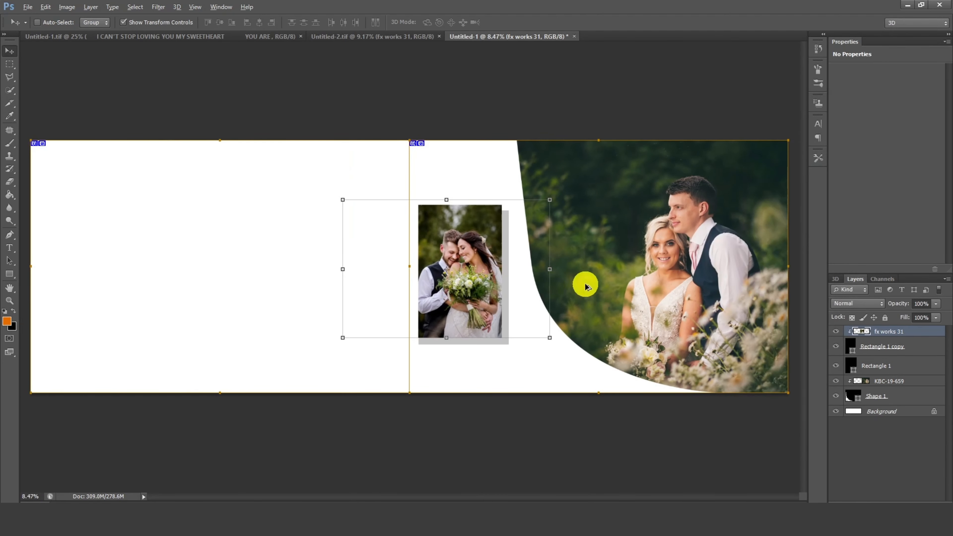
shift+click(895, 349)
shift+click(879, 366)
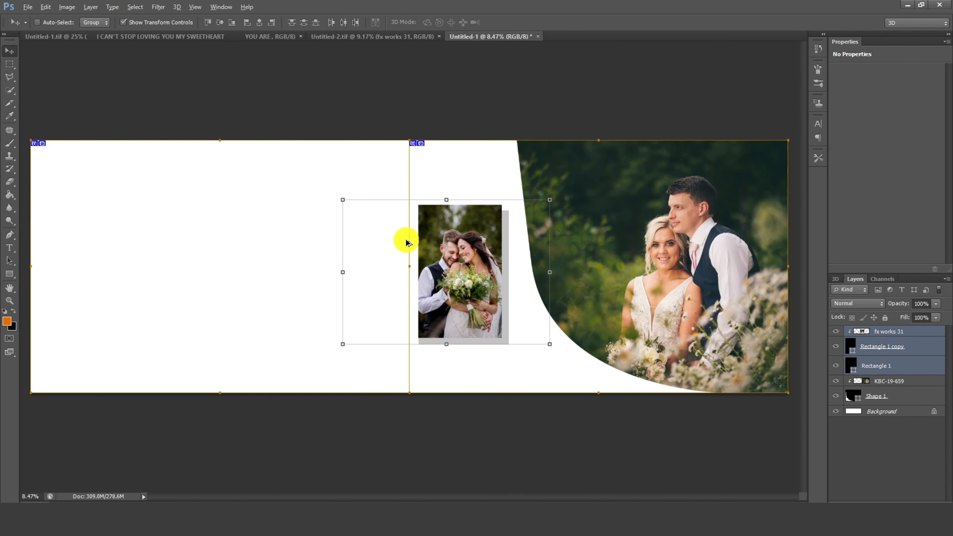
scroll(404, 239, up, 1)
drag(484, 255, 488, 248)
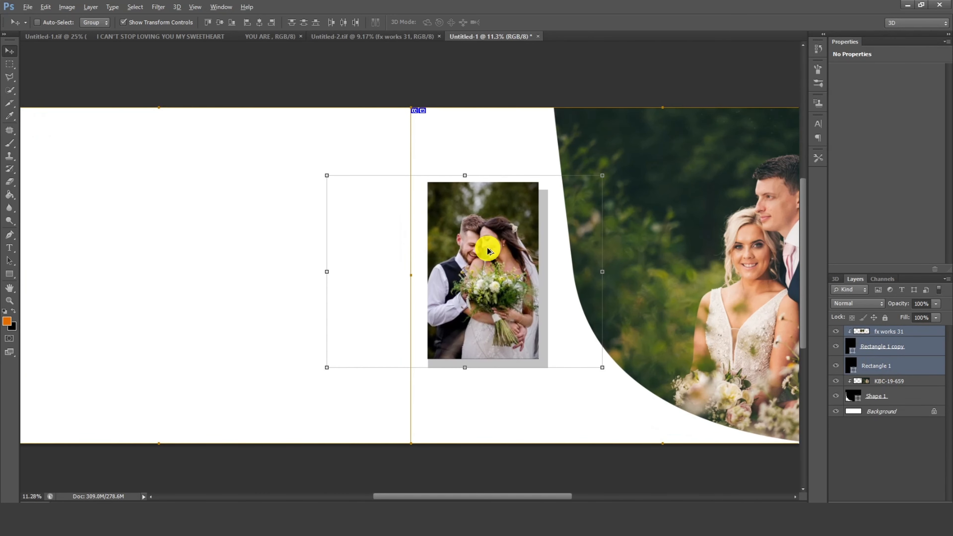
Copy the Love and MOMENT text layers from Untitled-1.tif into the album spread, above the fx works 31 layer and below the framed photo
scroll(488, 248, down, 1)
click(10, 64)
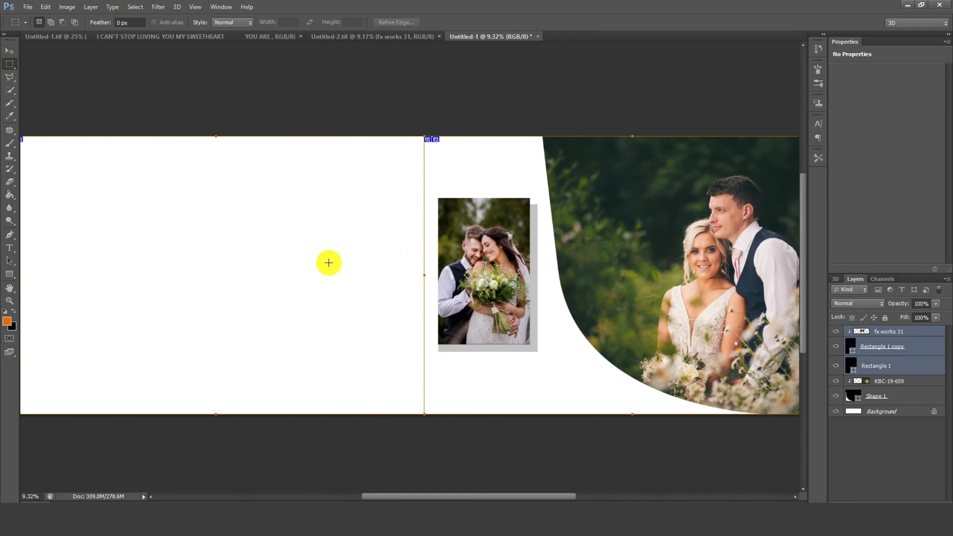
click(895, 331)
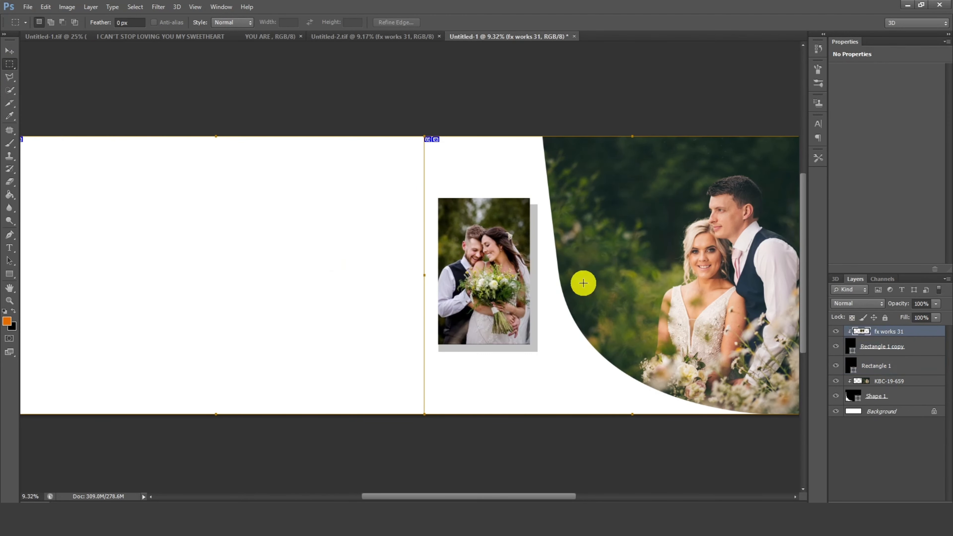
scroll(393, 260, down, 1)
scroll(469, 263, up, 1)
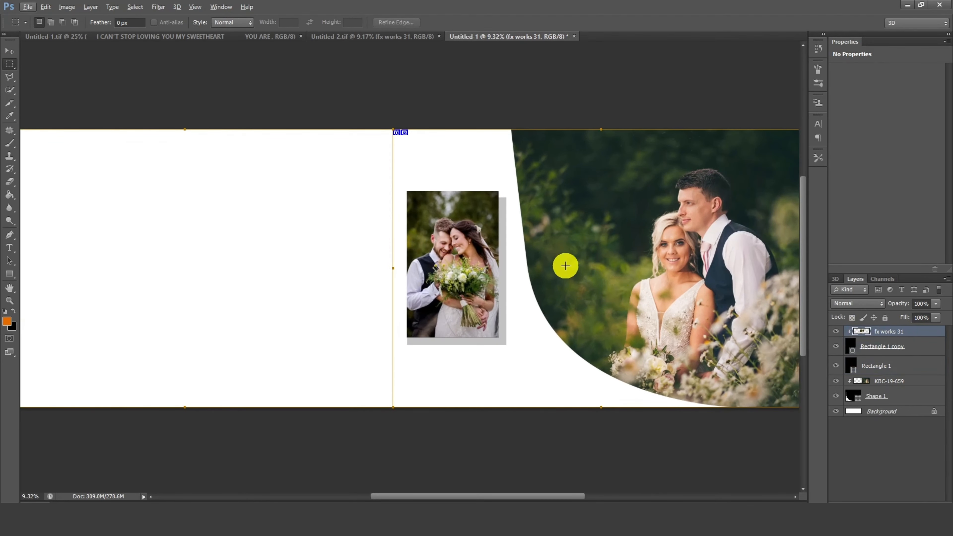
click(157, 35)
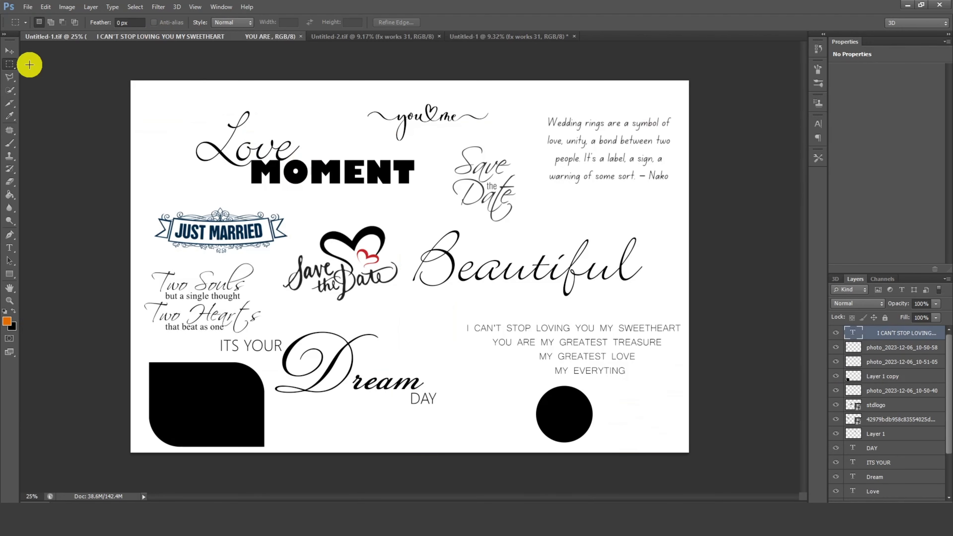
click(8, 52)
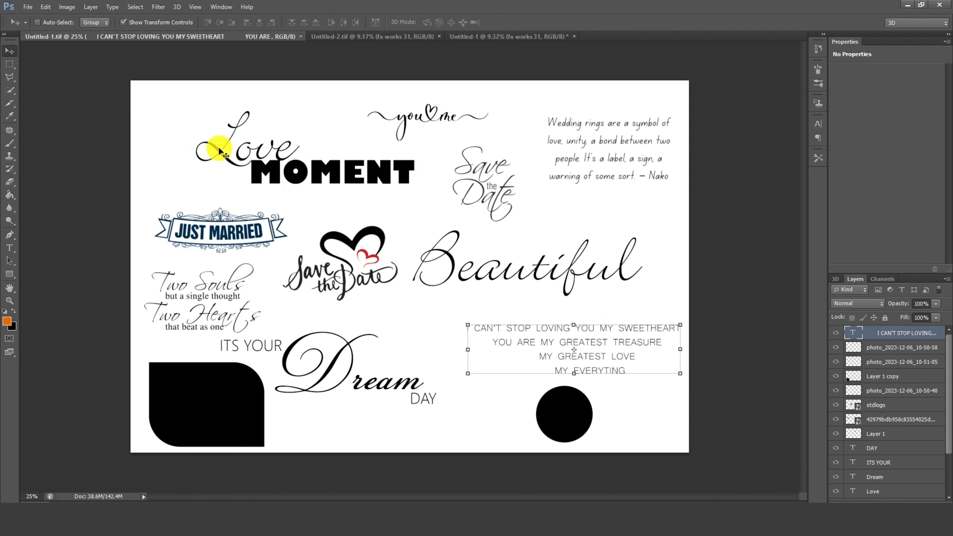
scroll(236, 147, up, 3)
ctrl+click(262, 167)
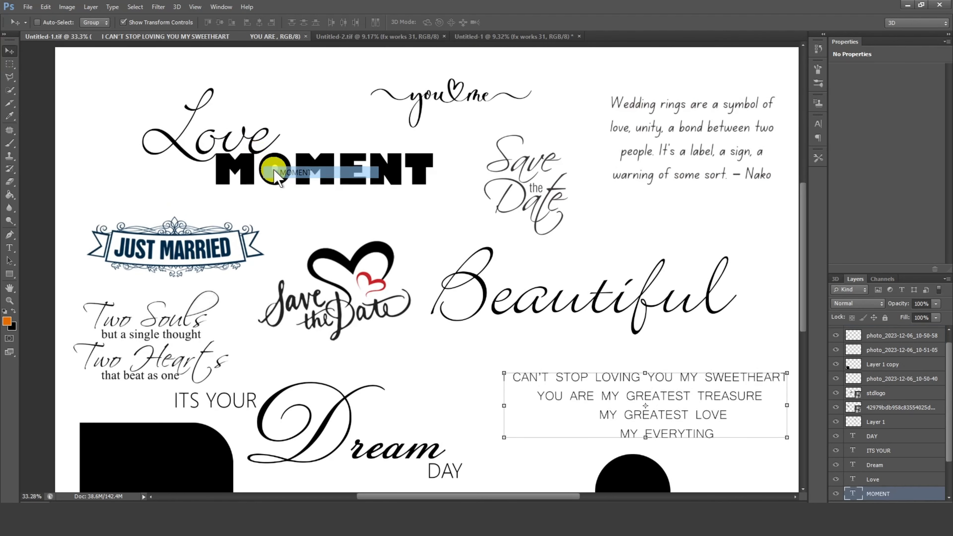
shift+click(891, 482)
drag(239, 141, 317, 60)
drag(508, 377, 510, 369)
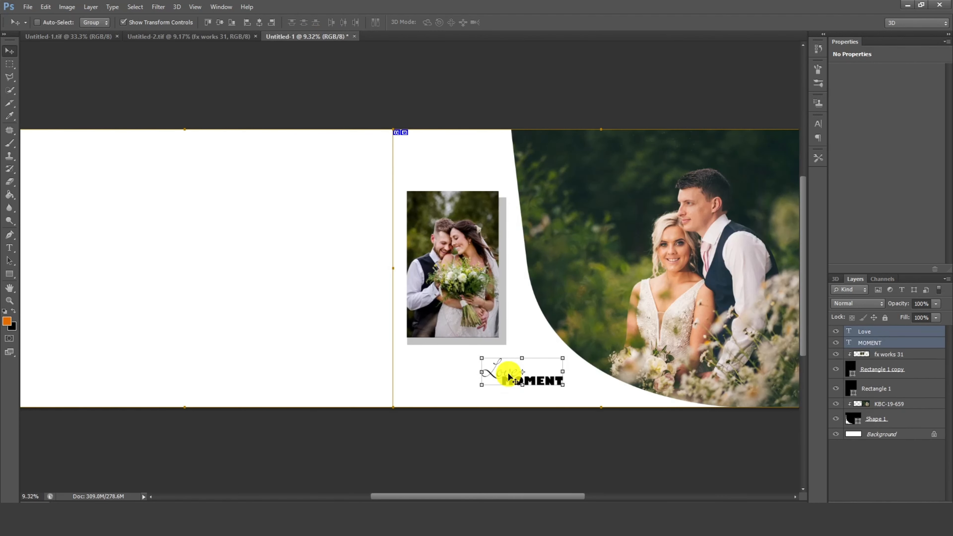
Enlarge the Love MOMENT text and position it just beneath the framed photo, beside the curved photo's edge
alt+scroll(567, 376, up, 3)
key(ctrl+t)
drag(581, 383, 640, 398)
key(Return)
drag(538, 385, 518, 349)
key(ctrl+0)
alt+scroll(484, 347, down, 1)
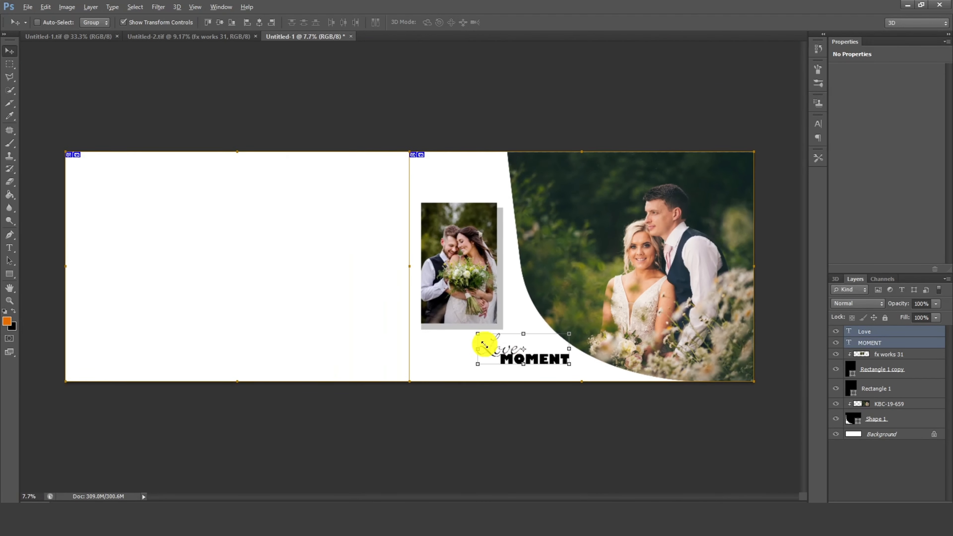
alt+scroll(484, 348, up, 1)
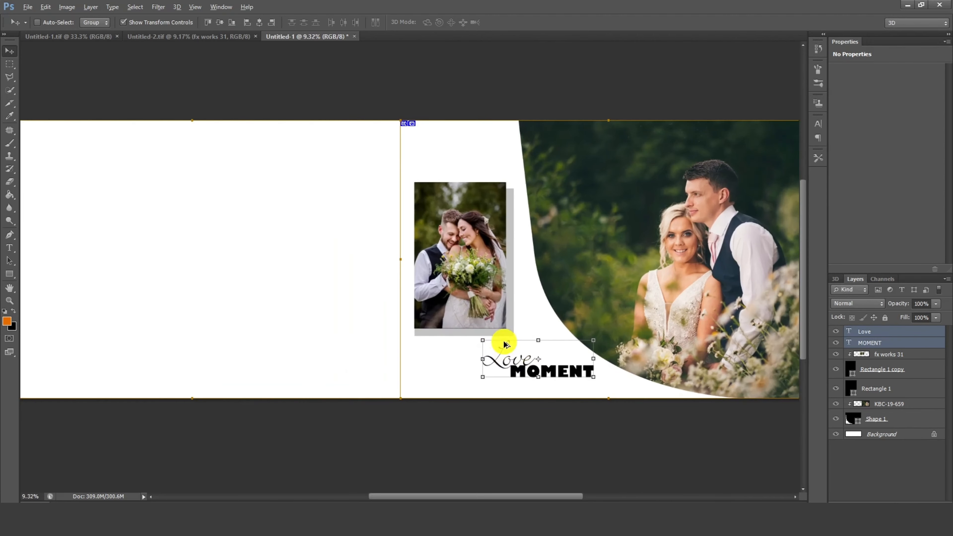
click(9, 65)
alt+scroll(382, 198, down, 1)
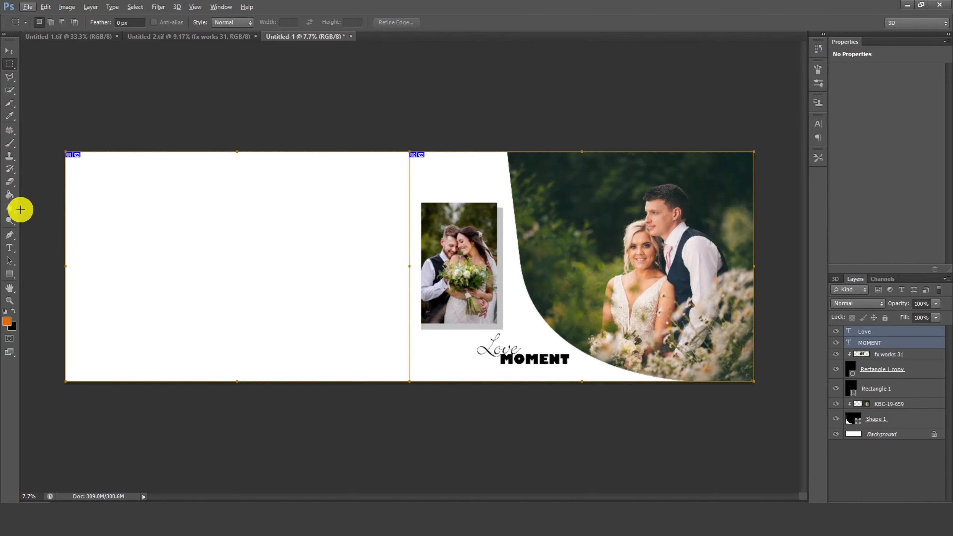
Draw a black curved shape with the Pen tool from the left page's outer edge to its top edge, about 6035 by 3112 px
click(10, 236)
drag(12, 243, 42, 238)
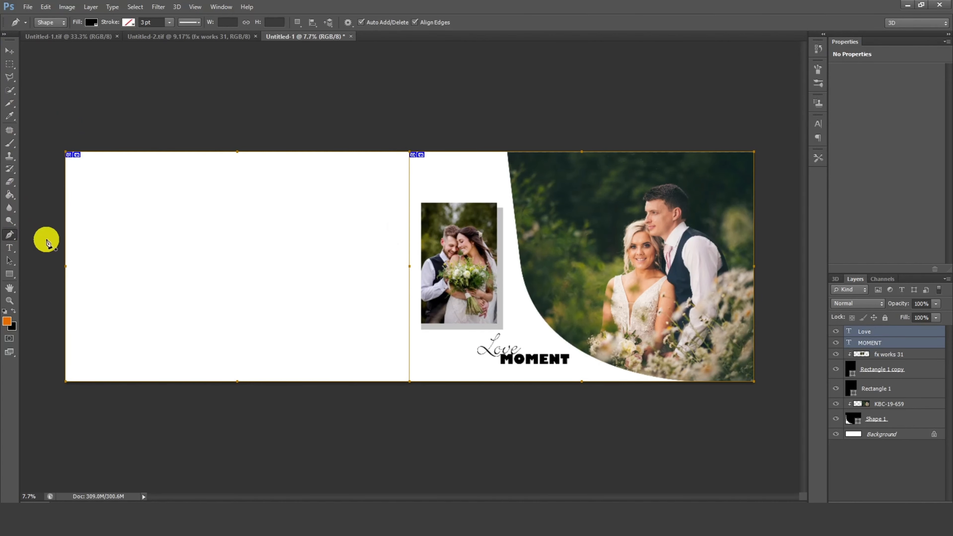
click(73, 270)
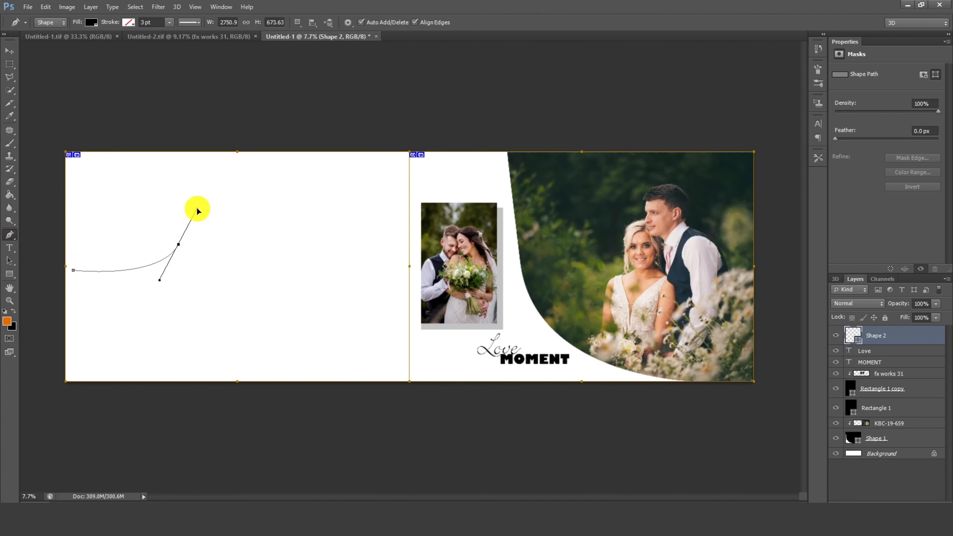
drag(197, 209, 298, 140)
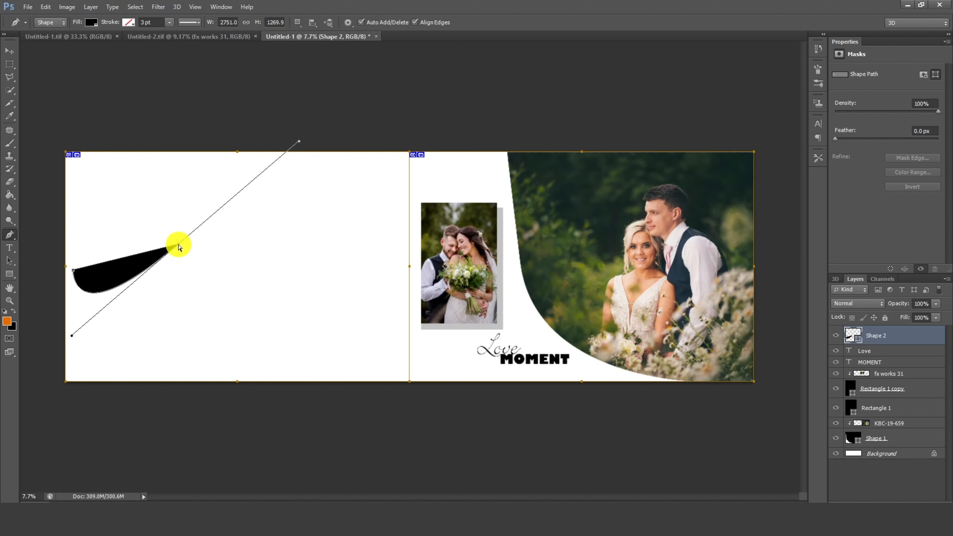
drag(179, 247, 304, 151)
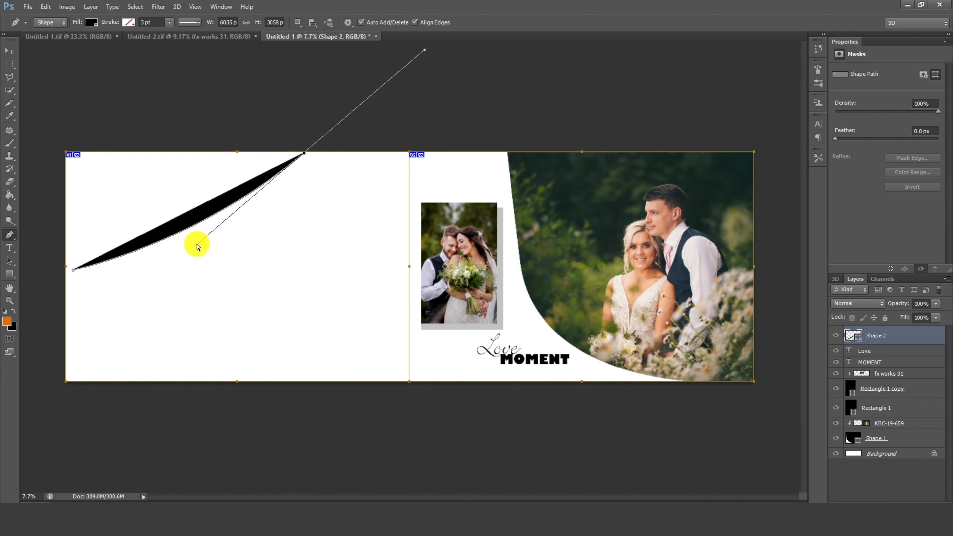
drag(197, 244, 198, 298)
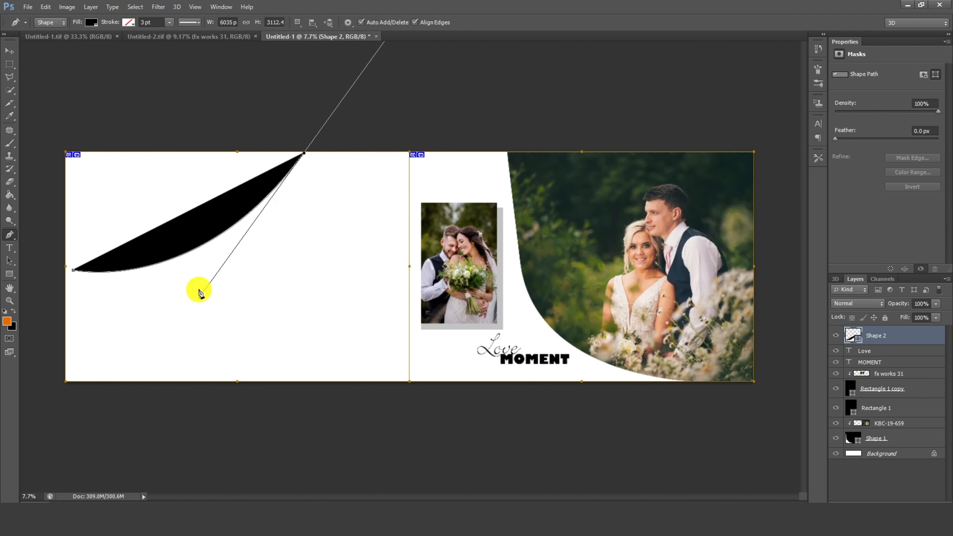
Deepen the black shape's curve, align its ends with the page edges, and extend it to the upper-left page corner, about 6260 by 4290 px
scroll(198, 290, down, 2)
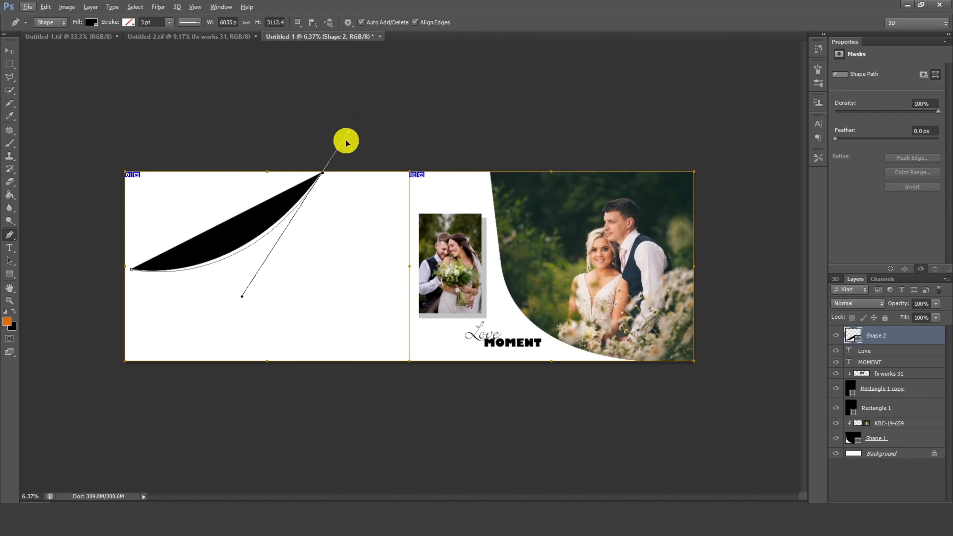
drag(346, 141, 329, 165)
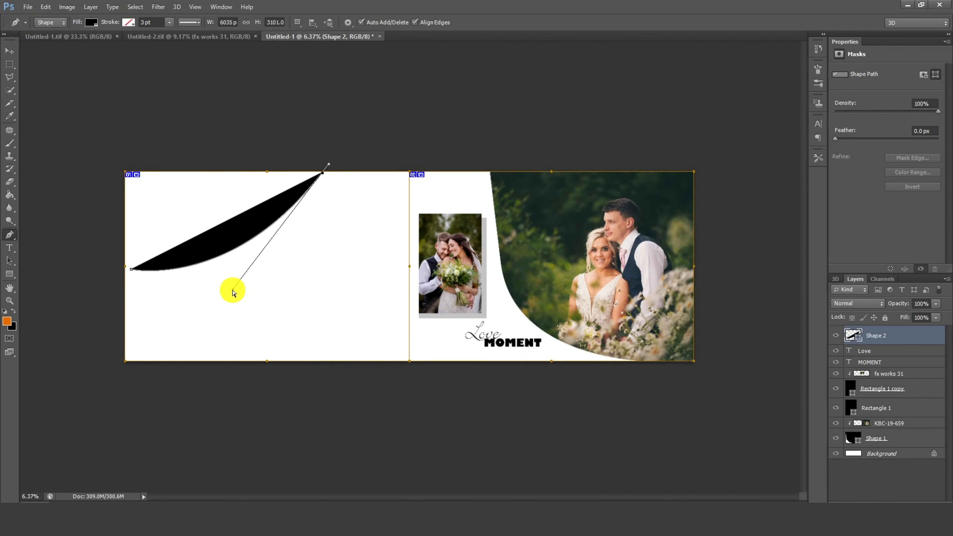
drag(232, 293, 172, 357)
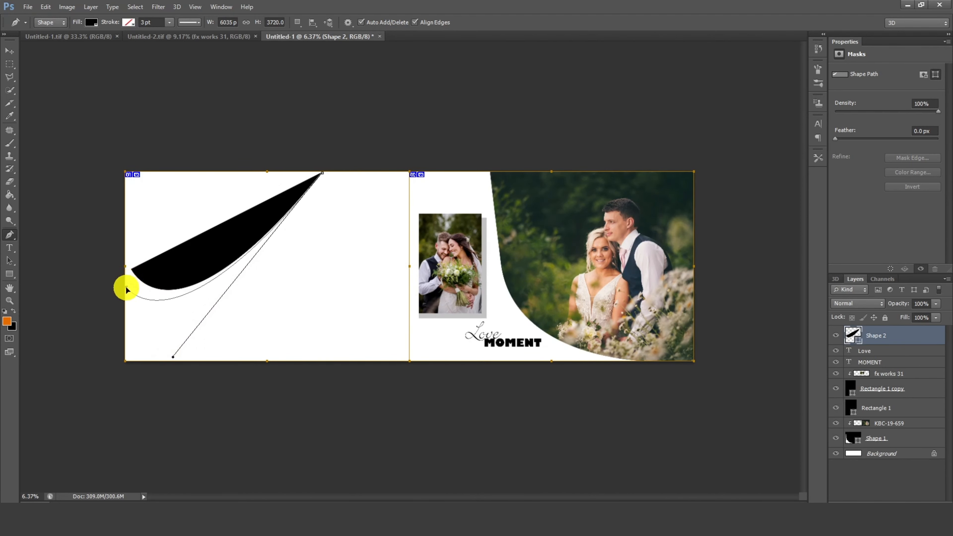
click(124, 293)
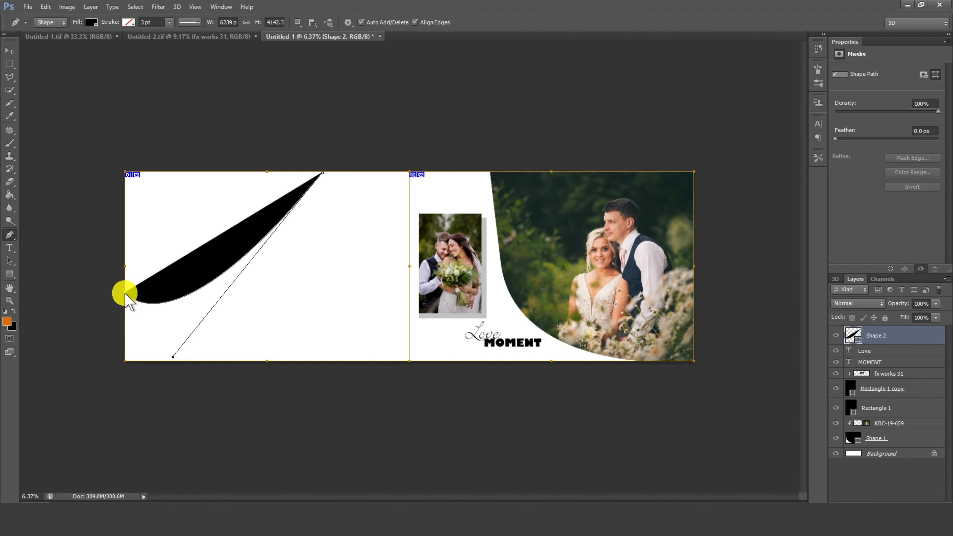
click(322, 172)
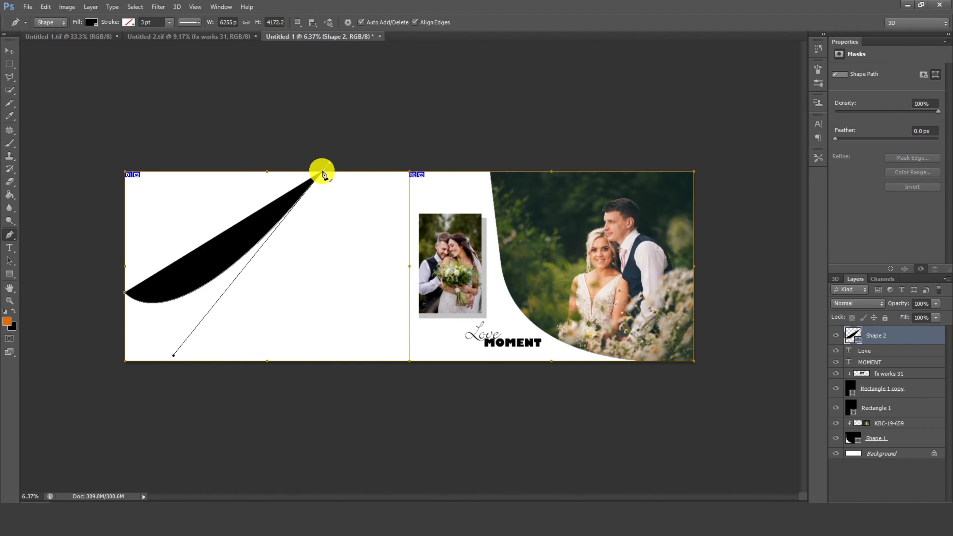
click(125, 174)
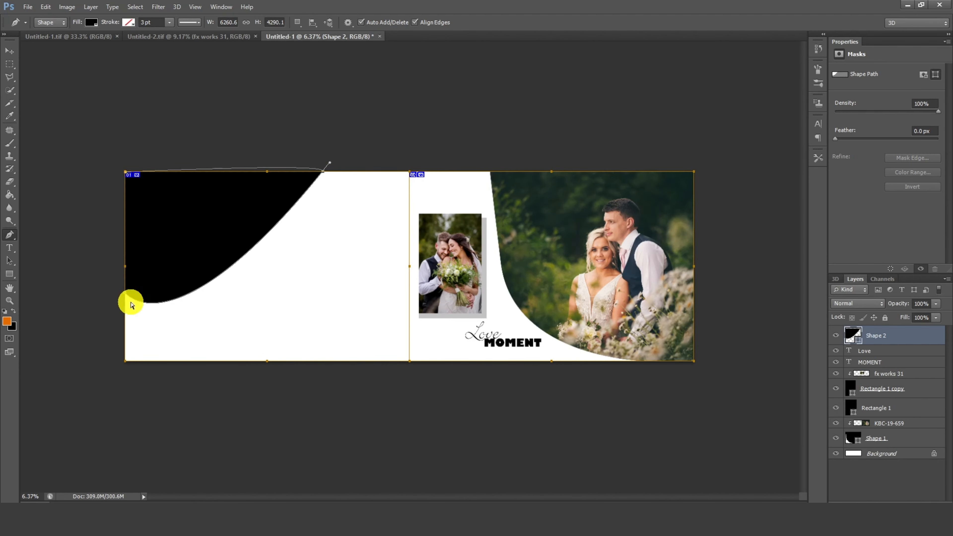
Pull the black shape's anchor points beyond the page edges and smooth its curve, enlarging it to about 8043 by 5239 px
drag(131, 304, 353, 165)
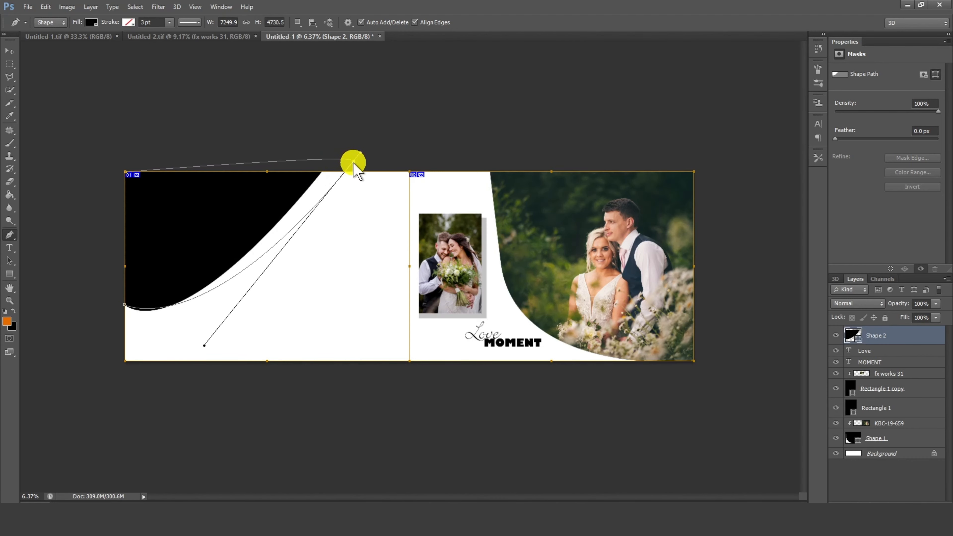
drag(125, 172, 97, 162)
drag(124, 304, 112, 311)
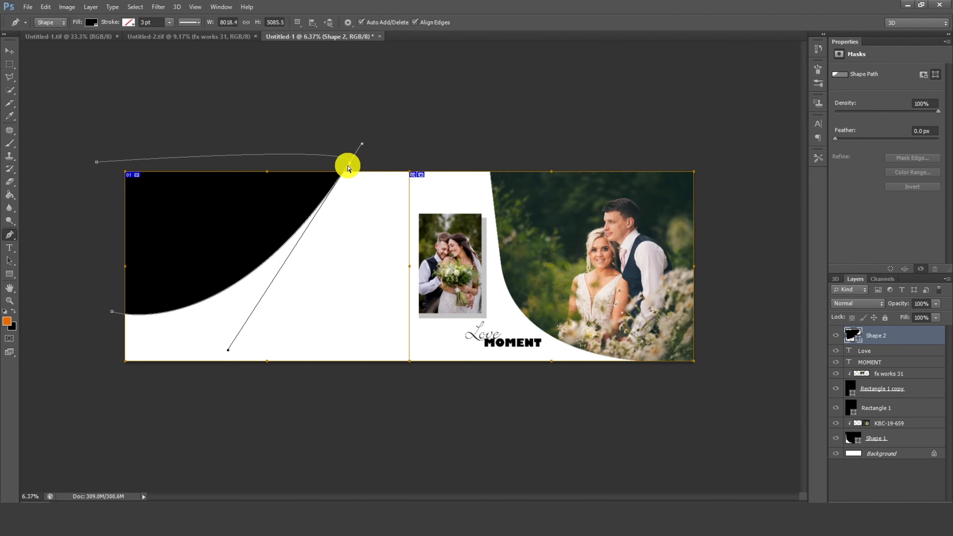
drag(349, 163, 343, 168)
drag(222, 354, 247, 356)
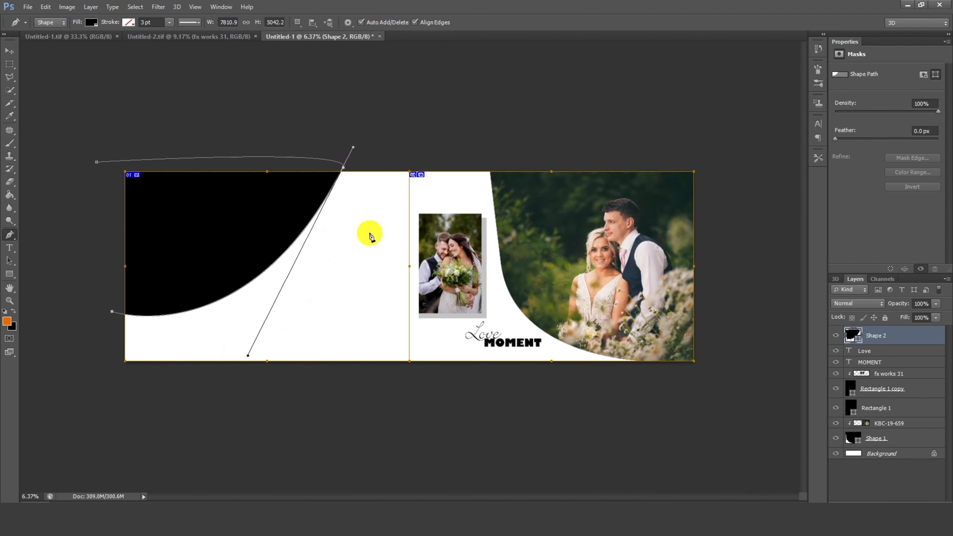
drag(353, 148, 332, 170)
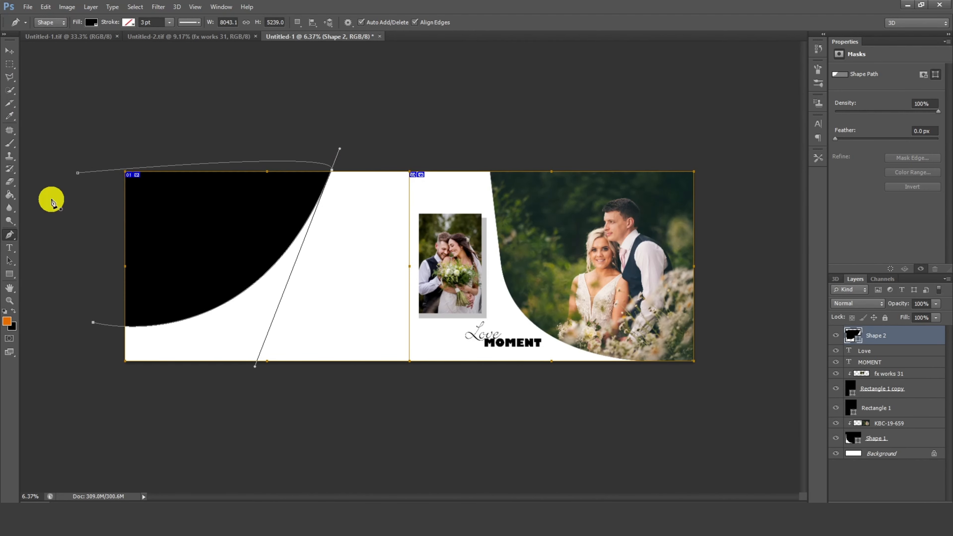
Reposition the black curved shape over the left page's upper-left corner and flatten its curve toward the top edge
click(9, 50)
drag(197, 257, 189, 253)
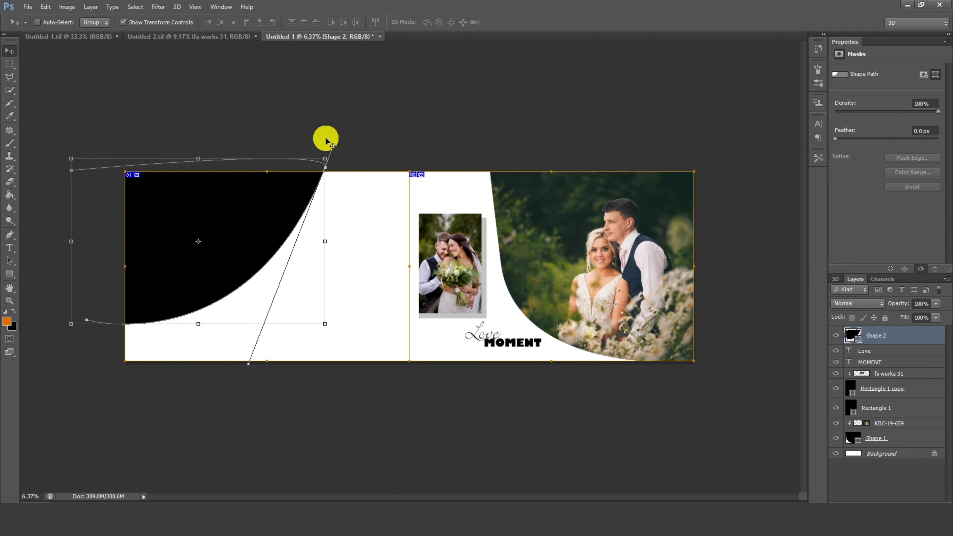
click(10, 64)
scroll(540, 191, up, 1)
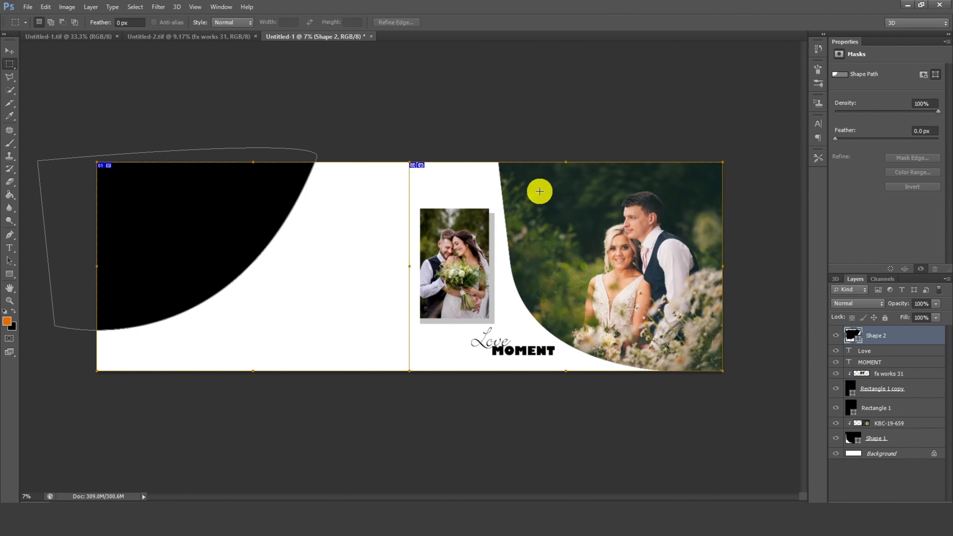
key(v)
drag(153, 207, 152, 217)
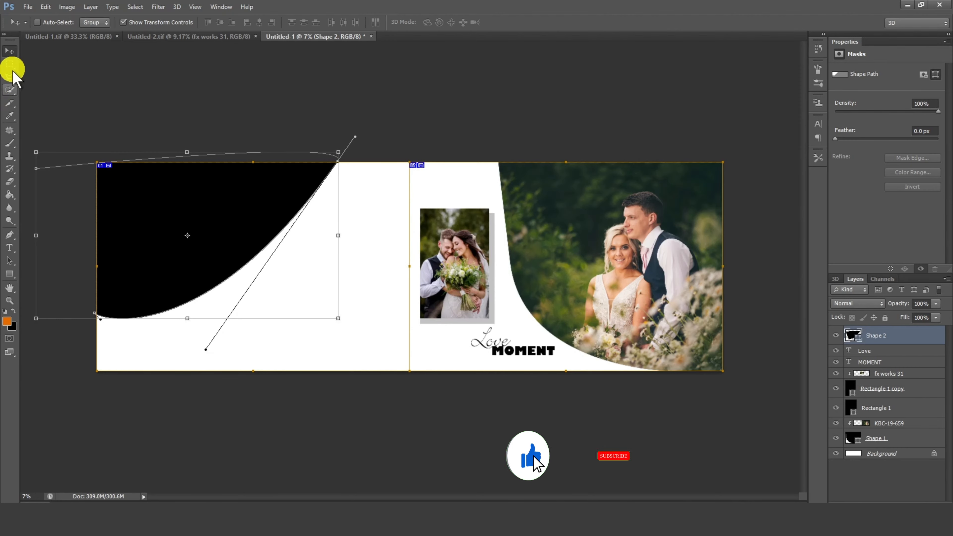
click(10, 64)
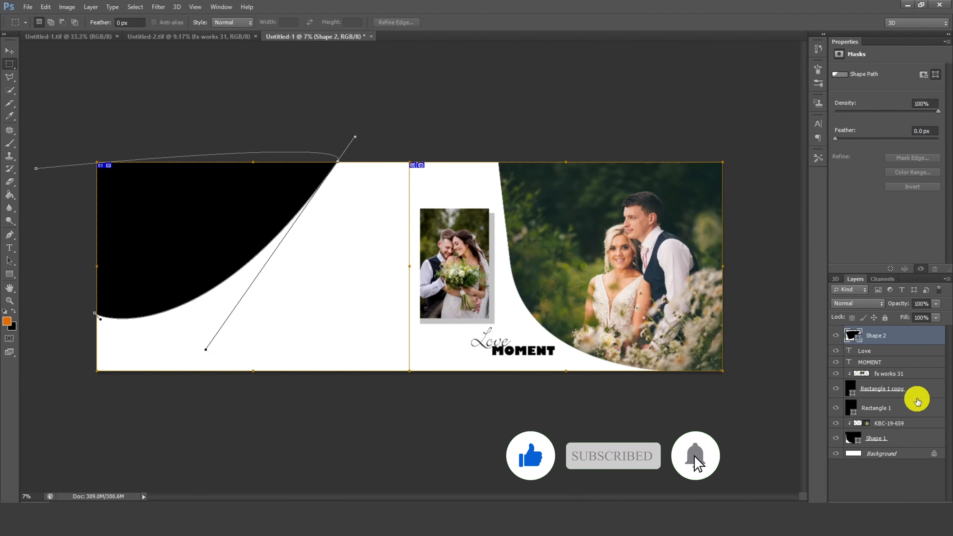
Duplicate the Shape 2 layer as Shape 2 copy in the same document
click(894, 388)
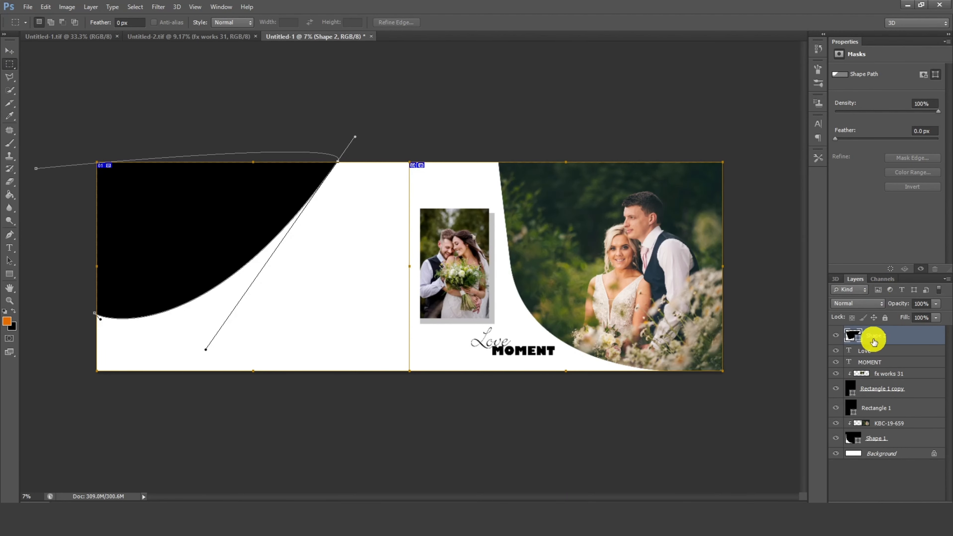
right_click(894, 335)
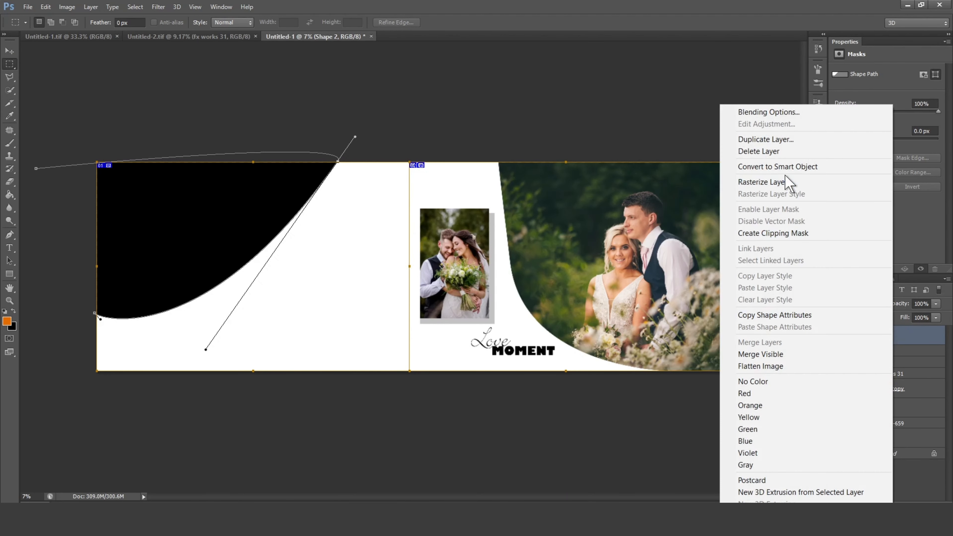
click(773, 139)
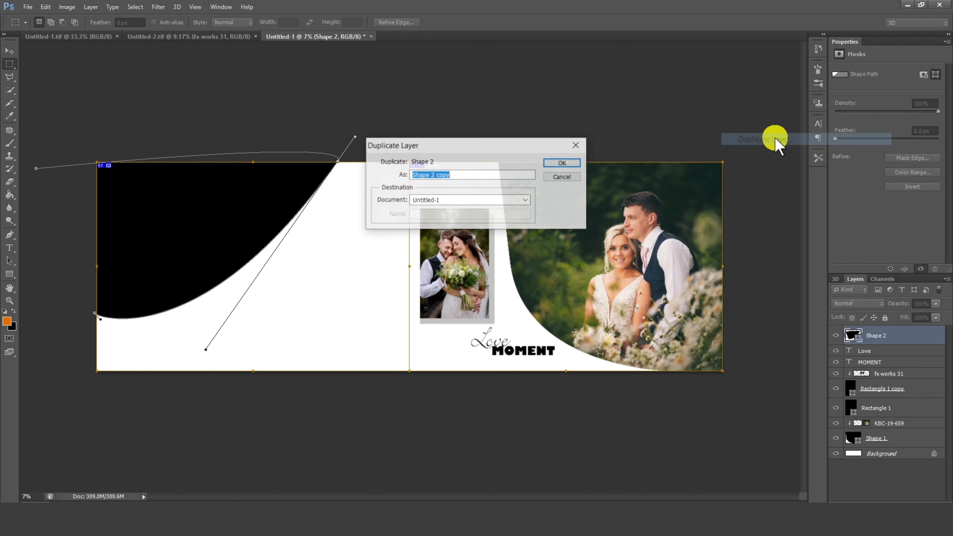
click(562, 162)
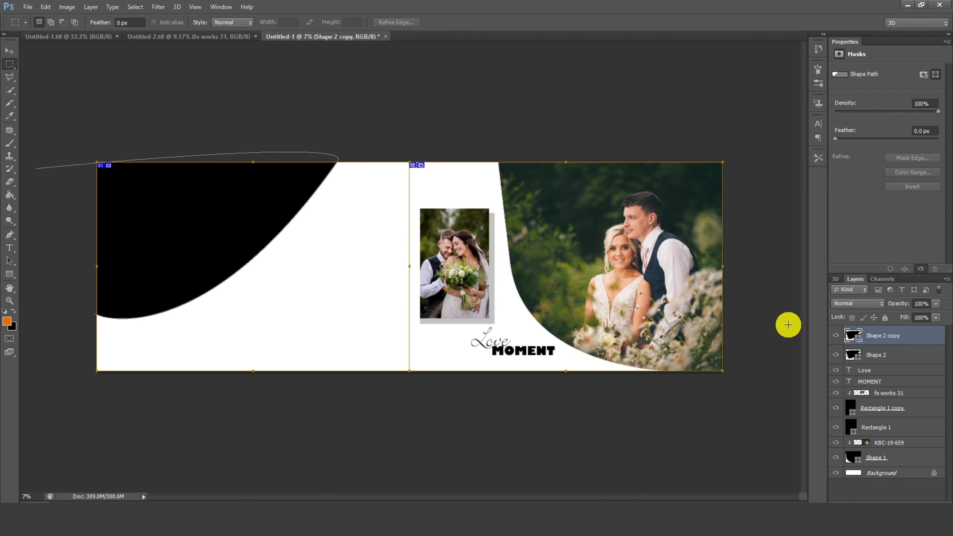
Recolour the original Shape 2 beneath its copy with a dark green based on the portrait photo's background, hex 405a45
click(905, 356)
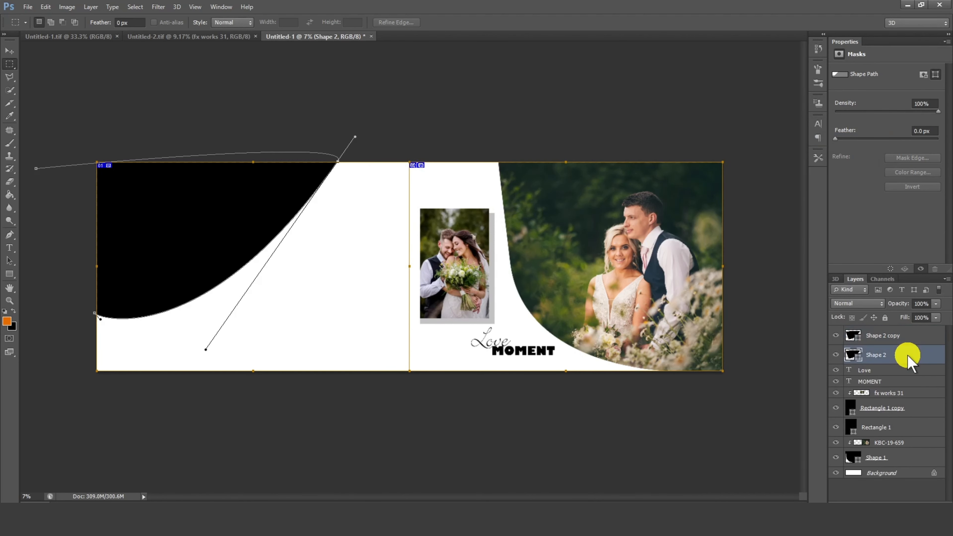
double_click(852, 355)
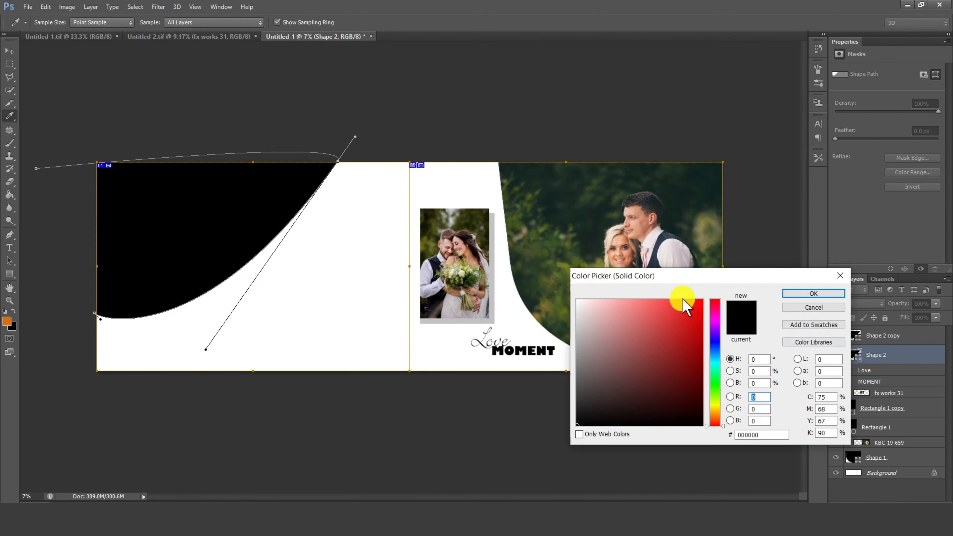
drag(687, 276, 585, 334)
click(533, 278)
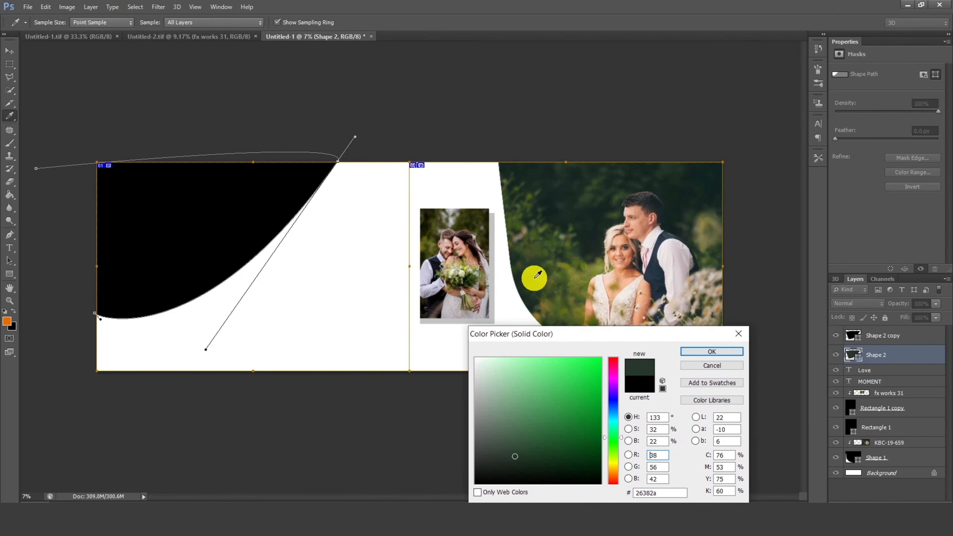
drag(521, 452, 513, 450)
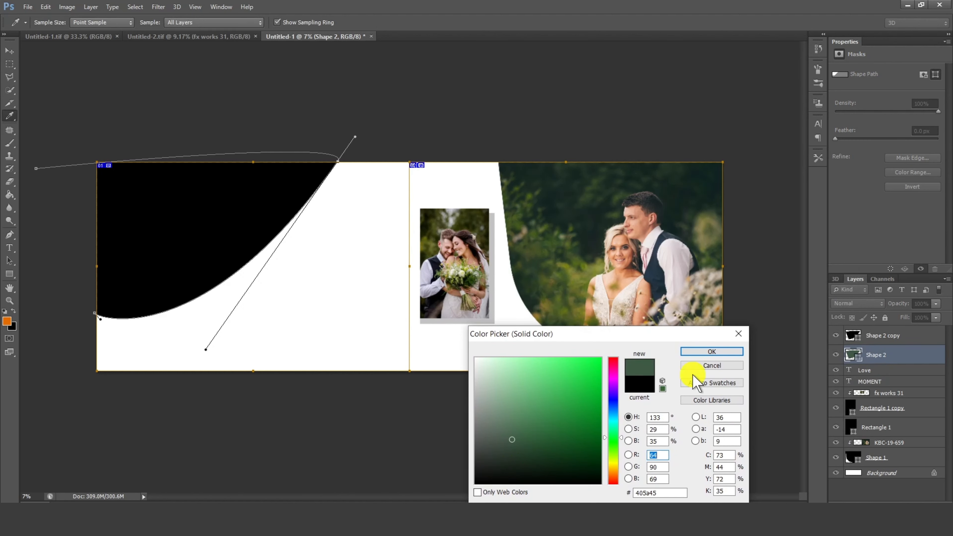
click(712, 352)
Offset Shape 2 to the right and slightly down so it forms a thin band along the black curve's outer edge
click(6, 53)
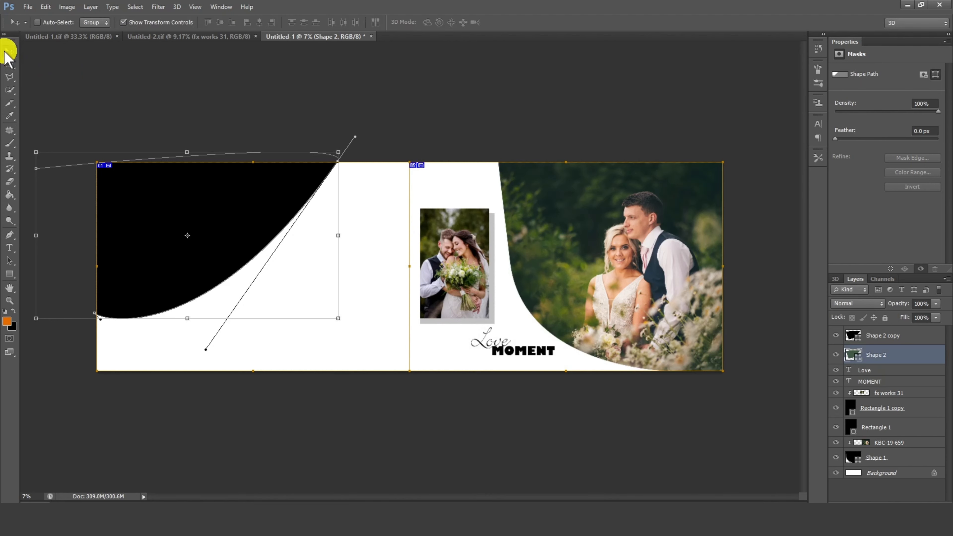
key(shift+Right)
key(shift+Right)
key(shift+Right)
key(shift+Right)
key(shift+Right)
key(shift+Right)
key(shift+Right)
key(shift+Right)
key(shift+Right)
key(shift+Right)
key(shift+Right)
key(shift+Right)
key(shift+Right)
key(shift+Right)
key(shift+Right)
key(shift+Right)
key(shift+Right)
key(shift+Right)
key(shift+Right)
key(shift+Right)
key(shift+Right)
key(shift+Right)
key(shift+Right)
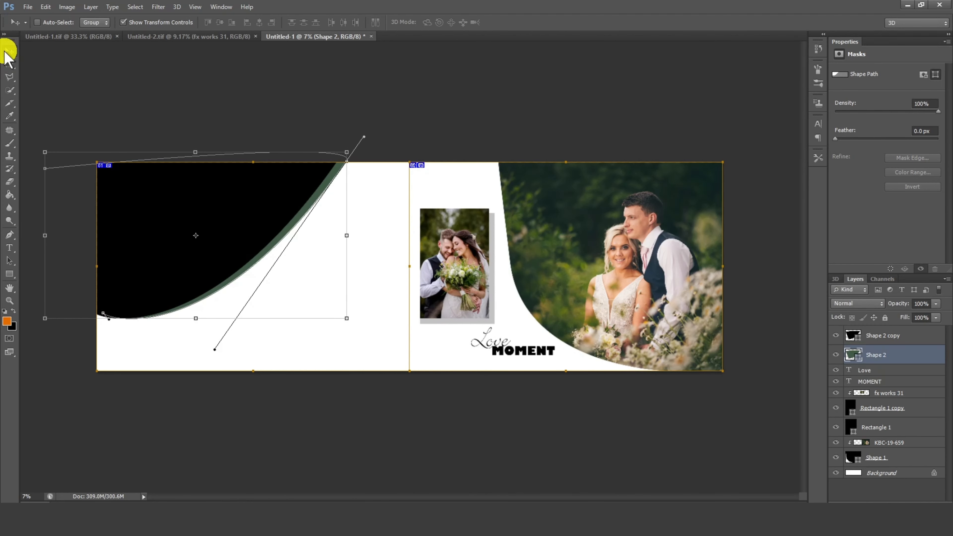
key(shift+Left)
key(shift+Left)
key(shift+Left)
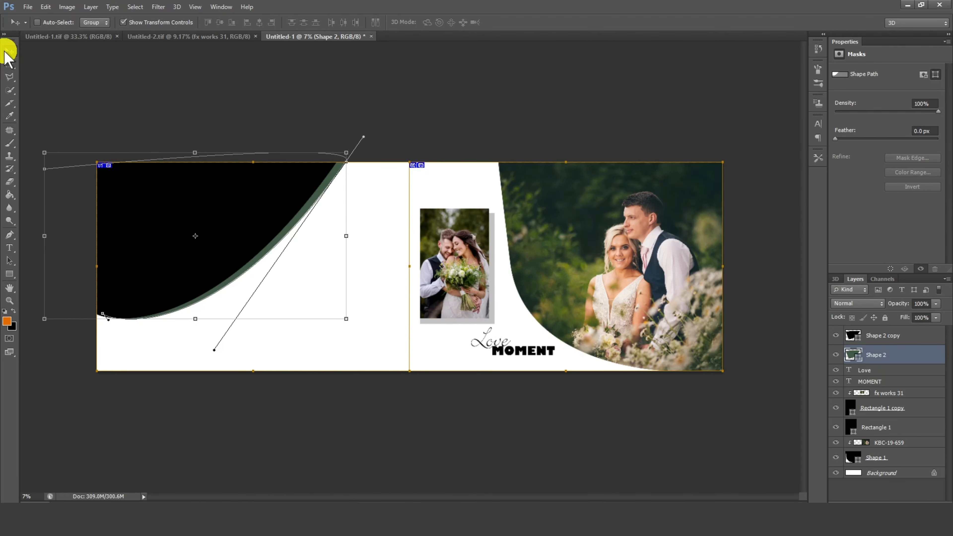
key(shift+Down)
key(shift+Down)
key(shift+Down)
key(shift+Left)
key(shift+Left)
key(shift+Left)
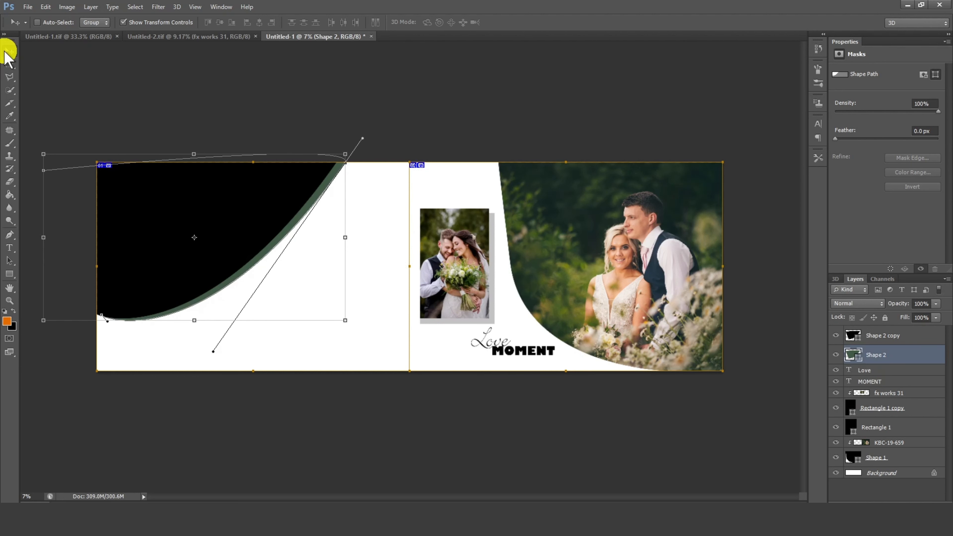
key(shift+Down)
key(shift+Left)
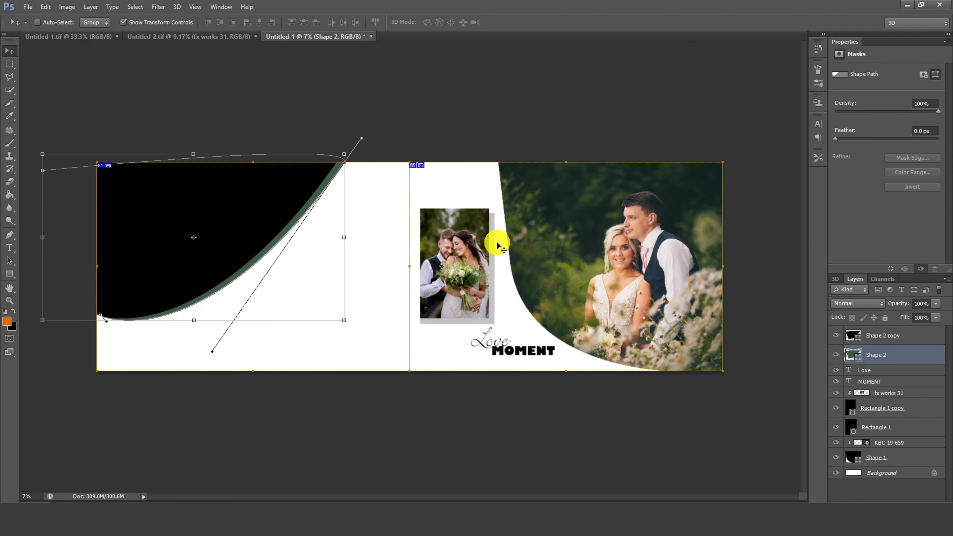
key(shift+Right)
key(shift+Right)
key(shift+Right)
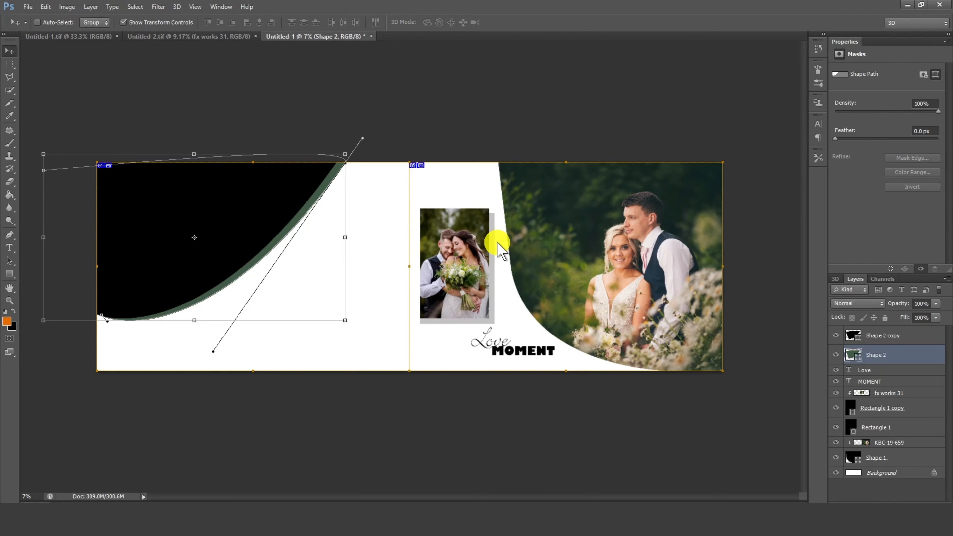
key(shift+Down)
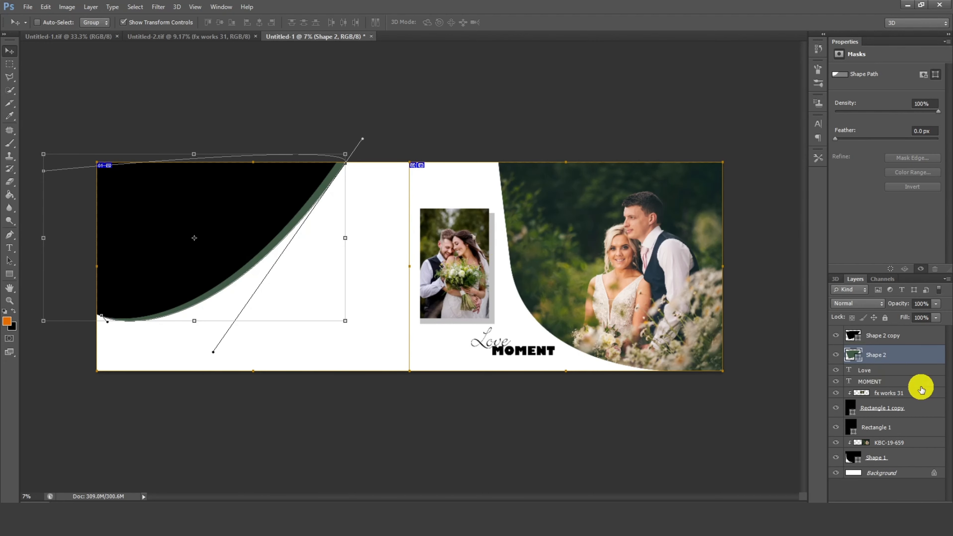
Recolour Shape 2 in a light taupe, about RGB 176, 164, 159
double_click(853, 357)
click(699, 360)
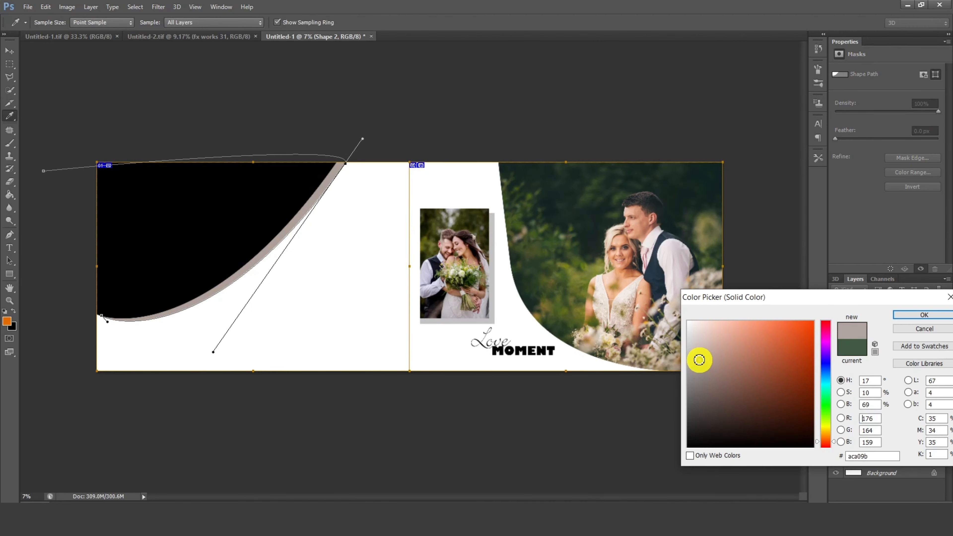
click(924, 315)
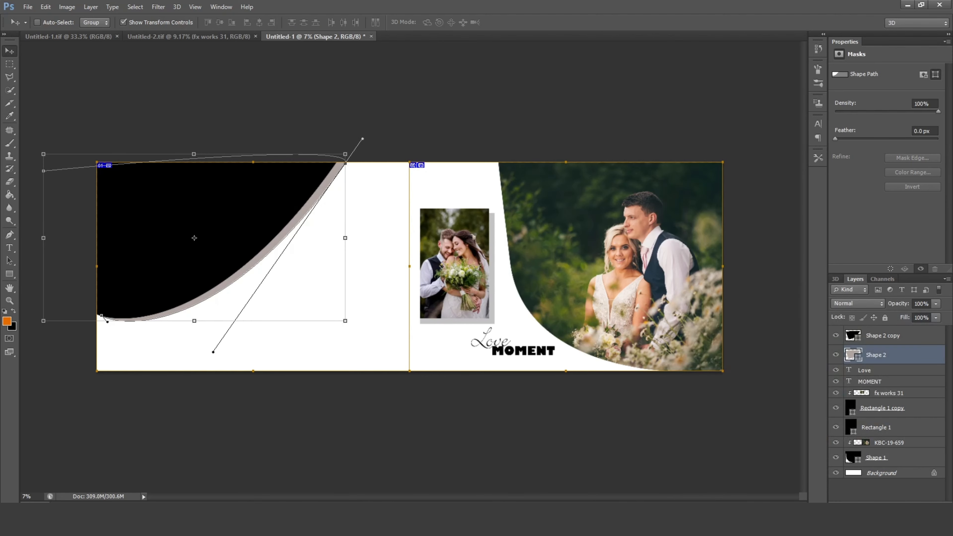
click(9, 65)
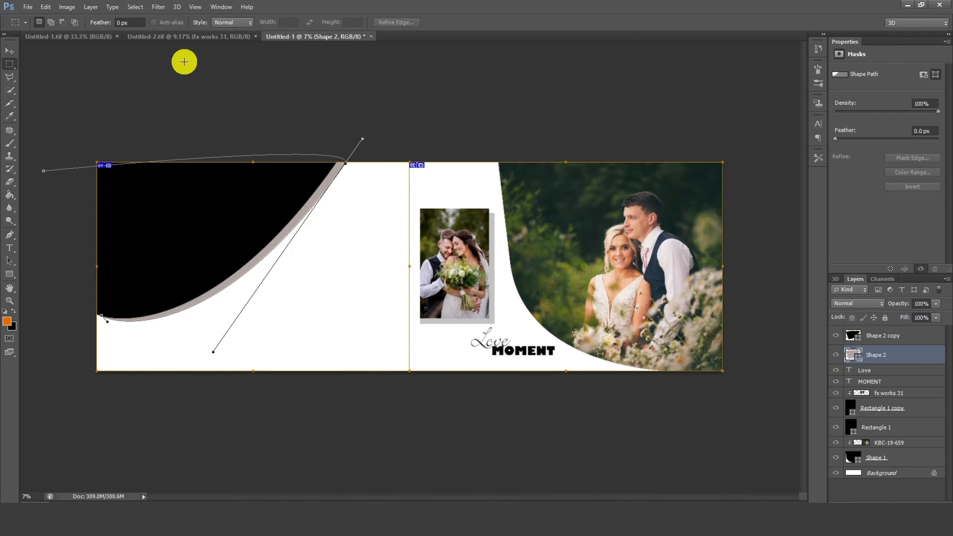
Bring the photo of the couple in a field from Untitled-2.tif into the spread and stack it above Shape 2 copy
click(192, 37)
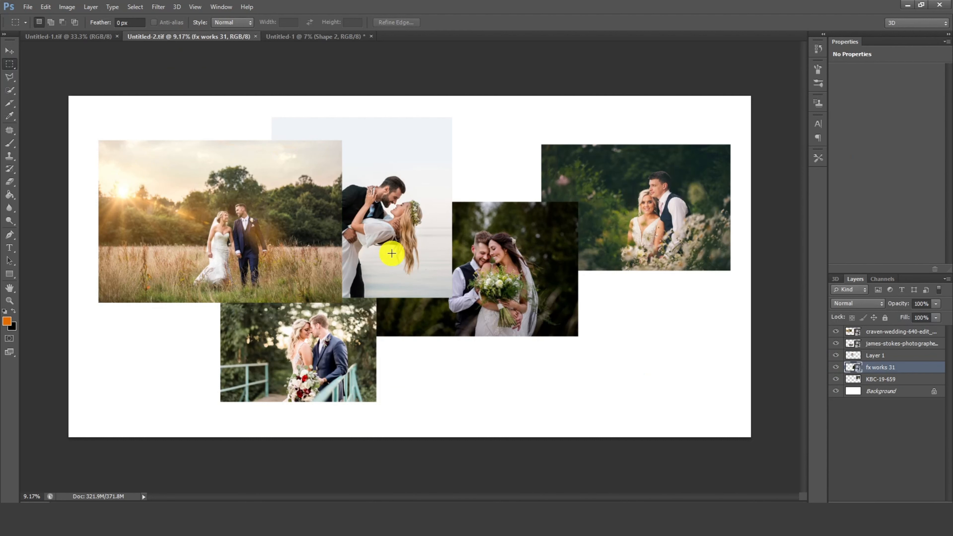
click(10, 53)
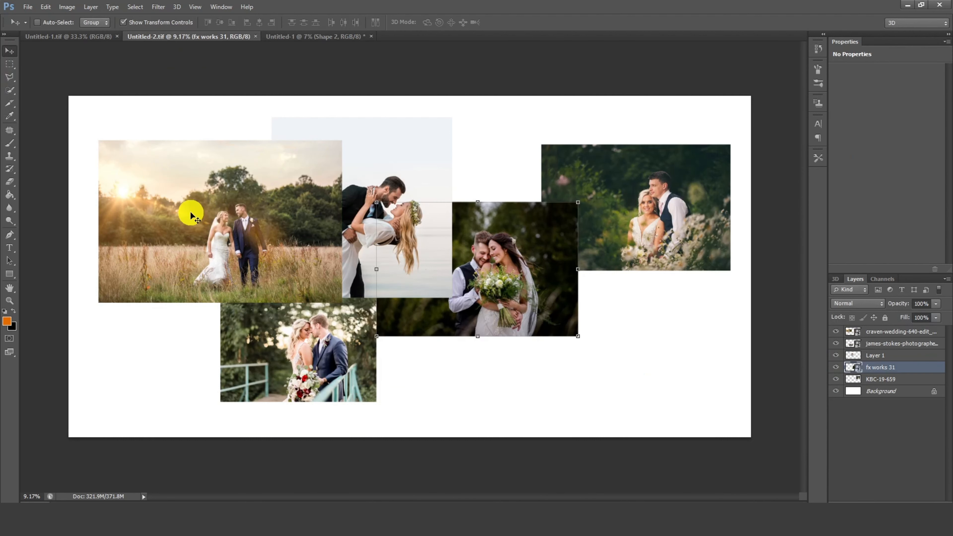
right_click(228, 212)
click(252, 221)
drag(252, 224, 218, 224)
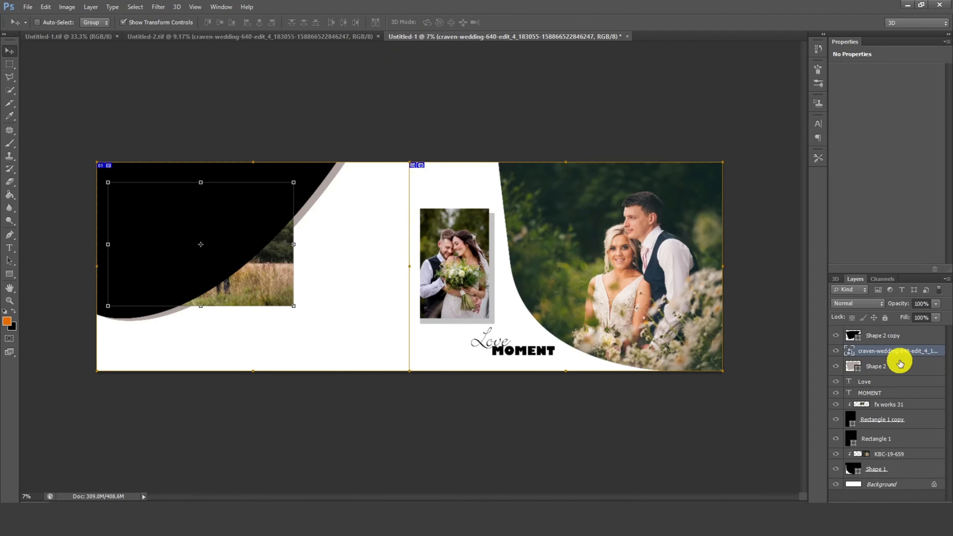
drag(897, 351, 896, 327)
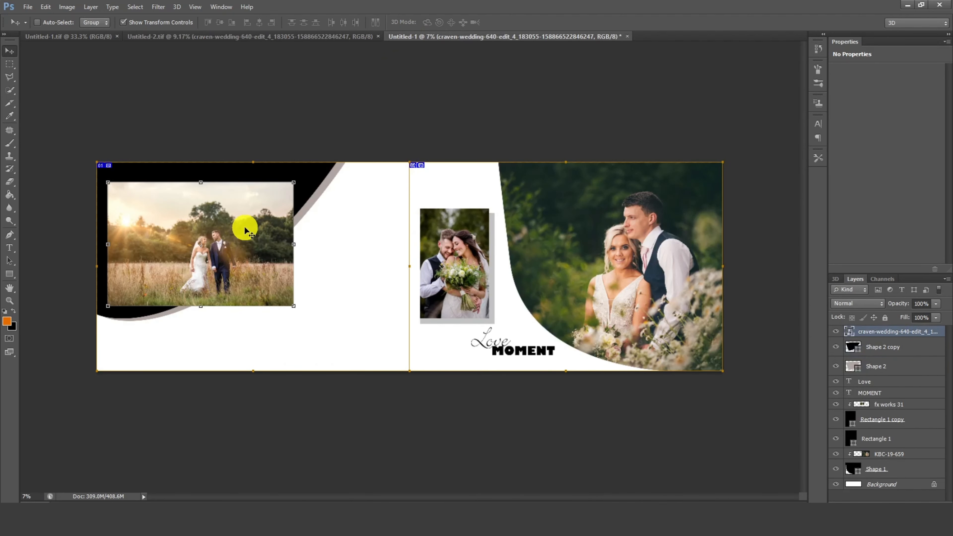
Move and enlarge the field photo to cover the black curved shape, and clip it to Shape 2 copy
drag(245, 227, 204, 193)
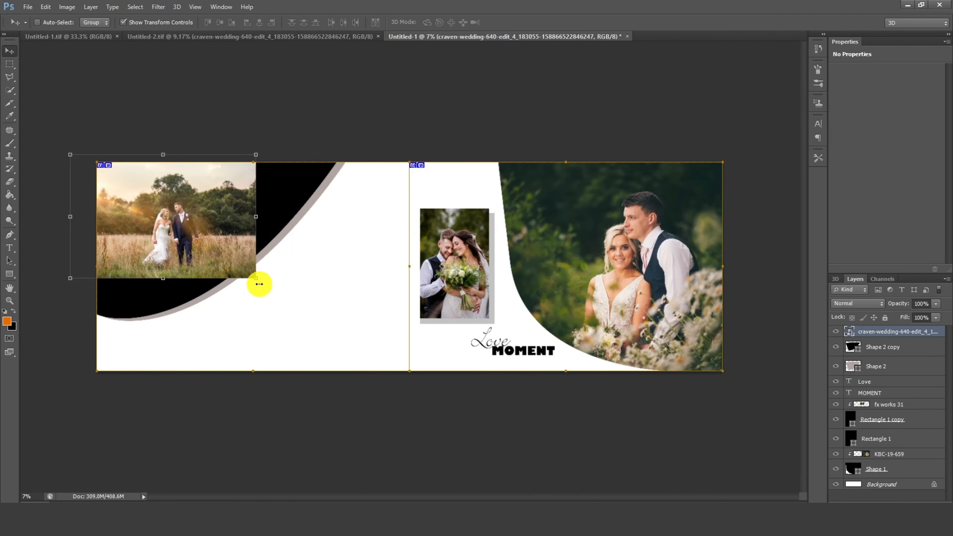
drag(259, 284, 305, 270)
key(Return)
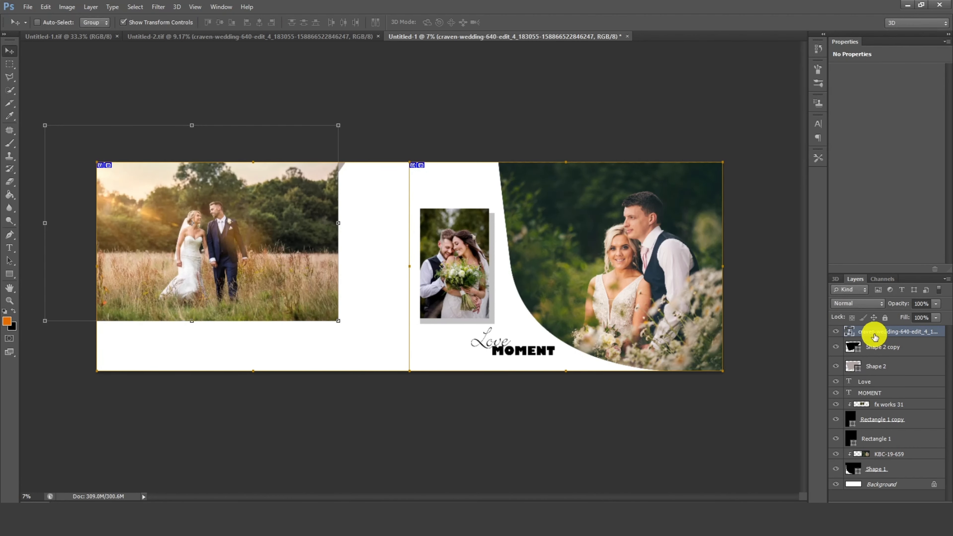
right_click(882, 334)
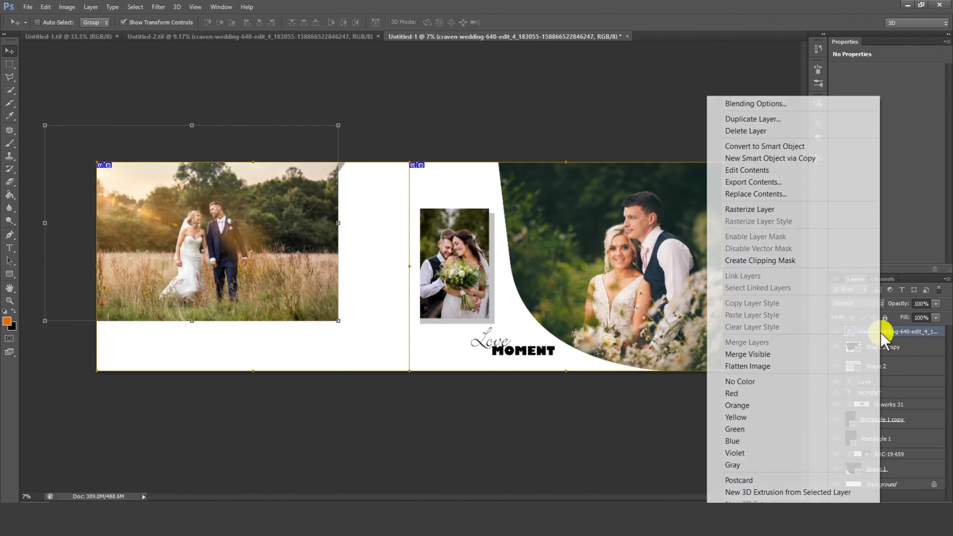
click(766, 261)
Enlarge and reposition the clipped field photo so it fills the curve with the couple framed inside it
right_click(208, 227)
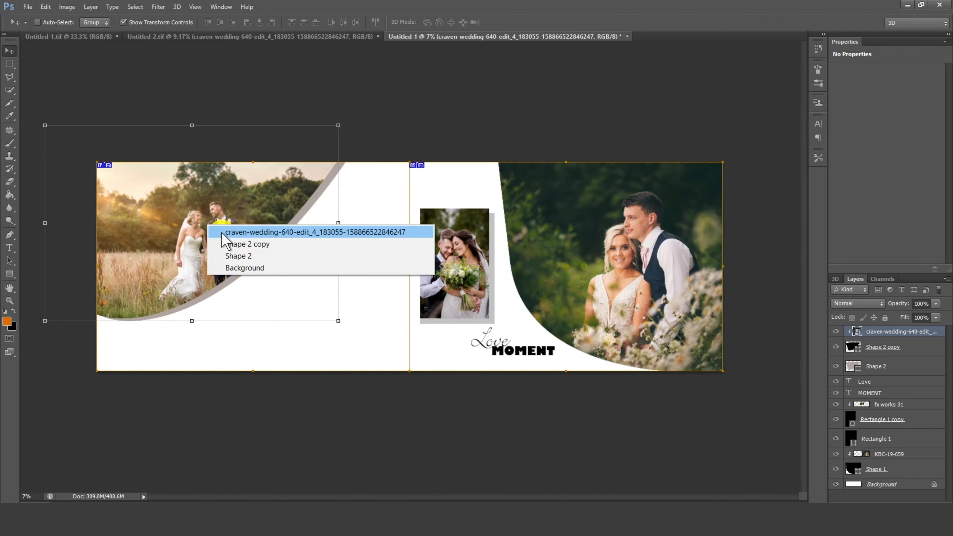
click(221, 233)
mouse_move(198, 225)
mouse_down()
mouse_move(193, 214)
mouse_move(192, 231)
mouse_up()
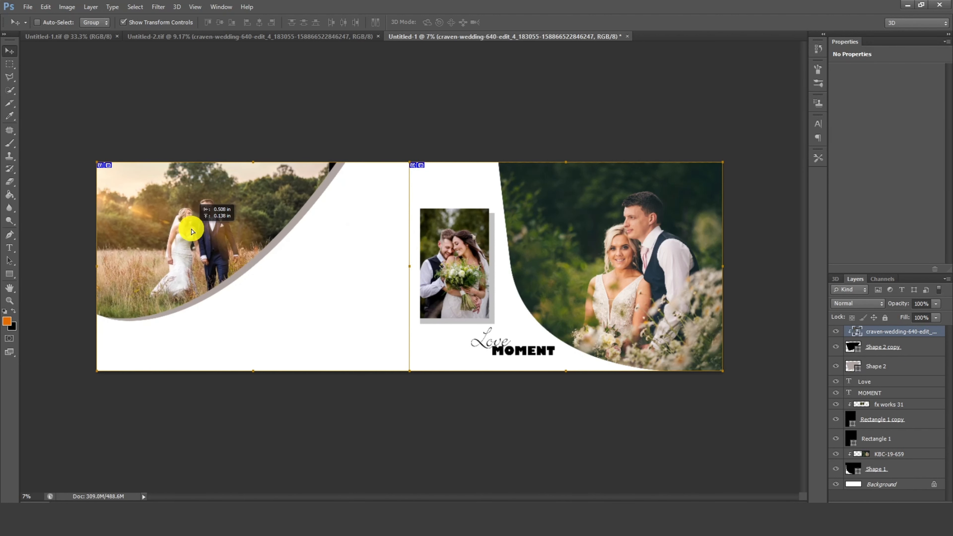
drag(328, 123, 339, 116)
scroll(267, 213, down, 2)
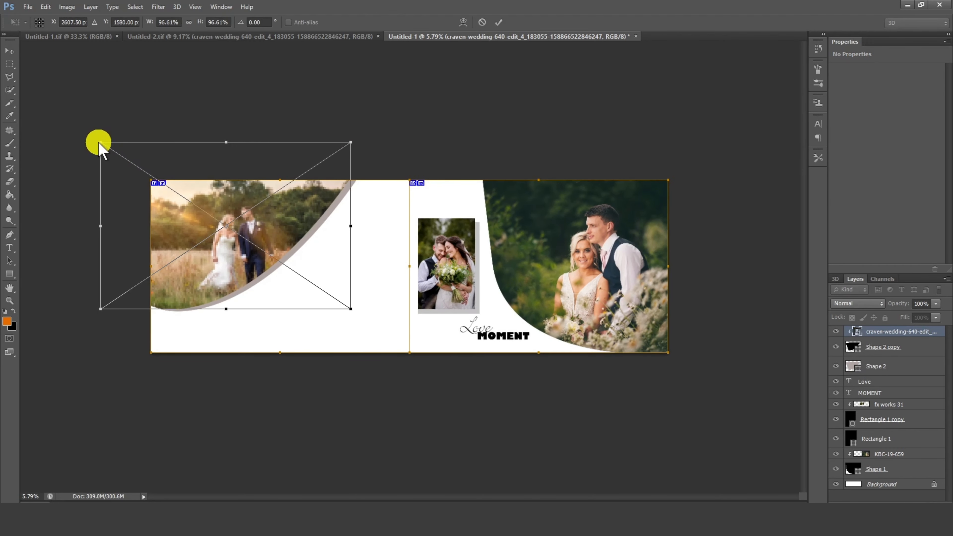
drag(100, 144, 72, 132)
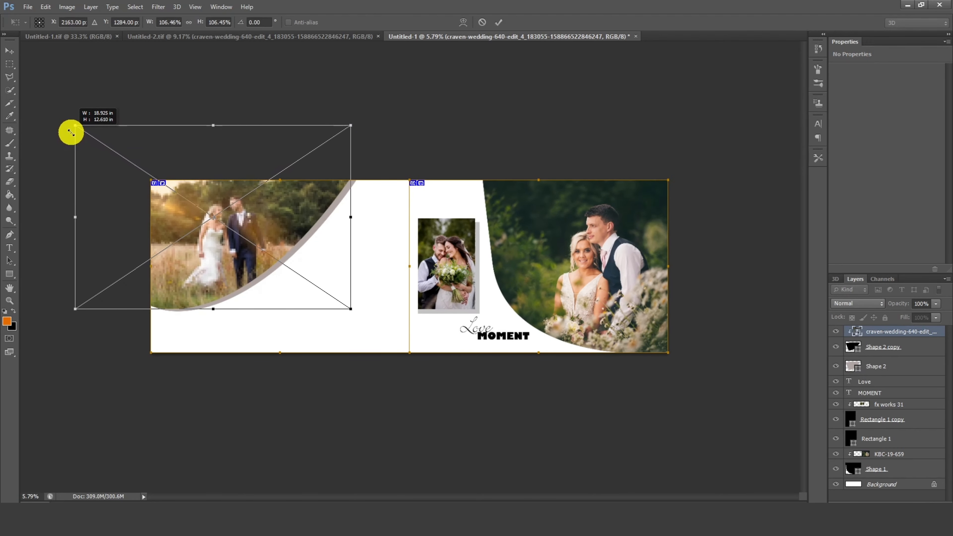
drag(351, 125, 353, 122)
double_click(304, 198)
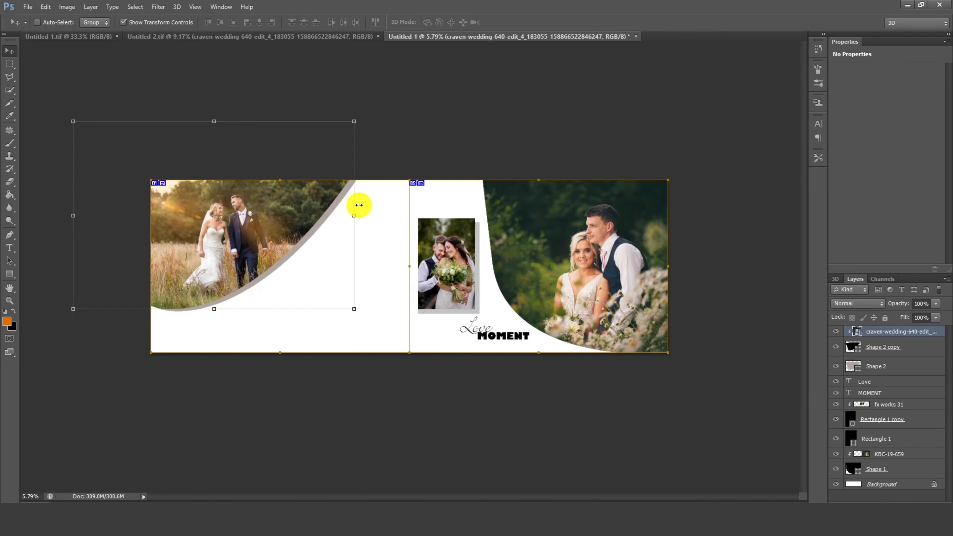
scroll(375, 250, up, 1)
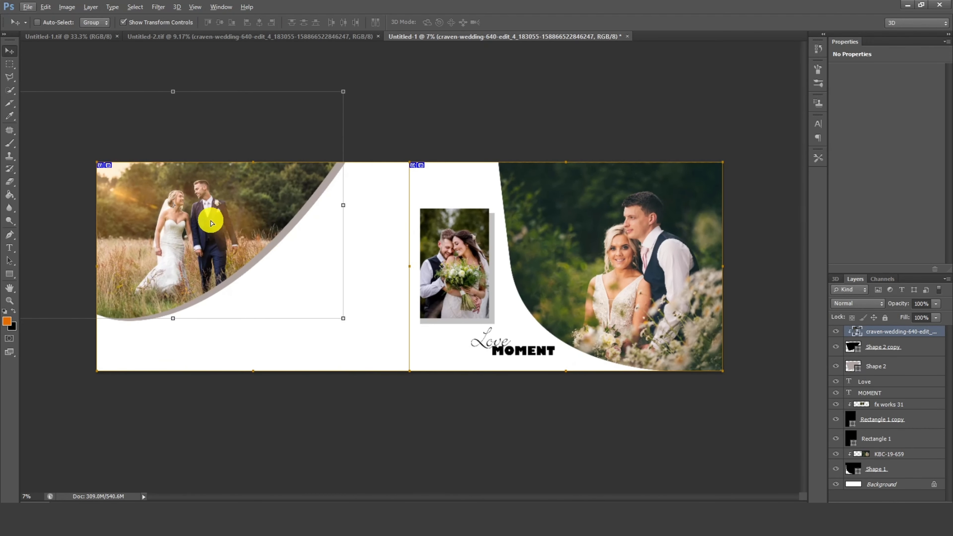
drag(211, 223, 211, 221)
click(9, 64)
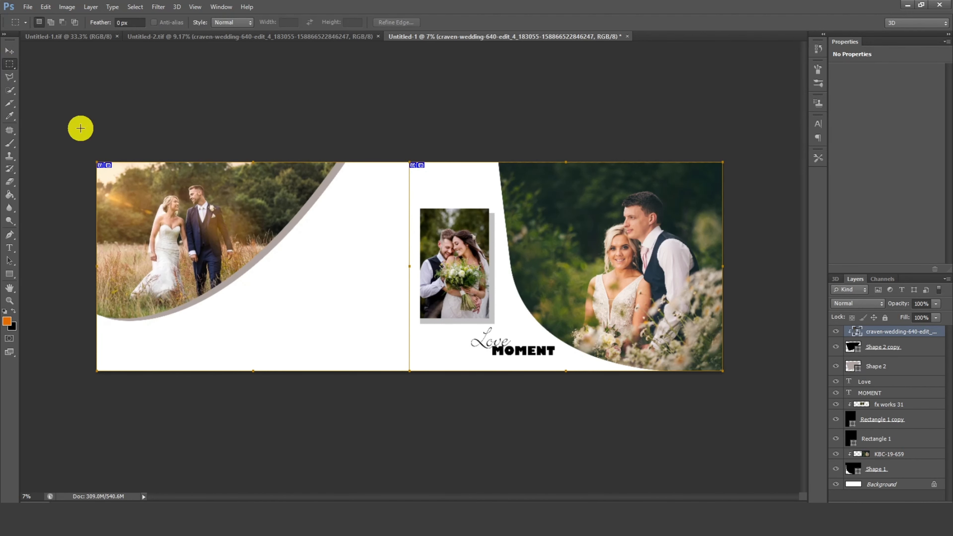
Add a new layer and fill a landscape rectangular selection on it with black, below the field photo's curved edge
key(ctrl+0)
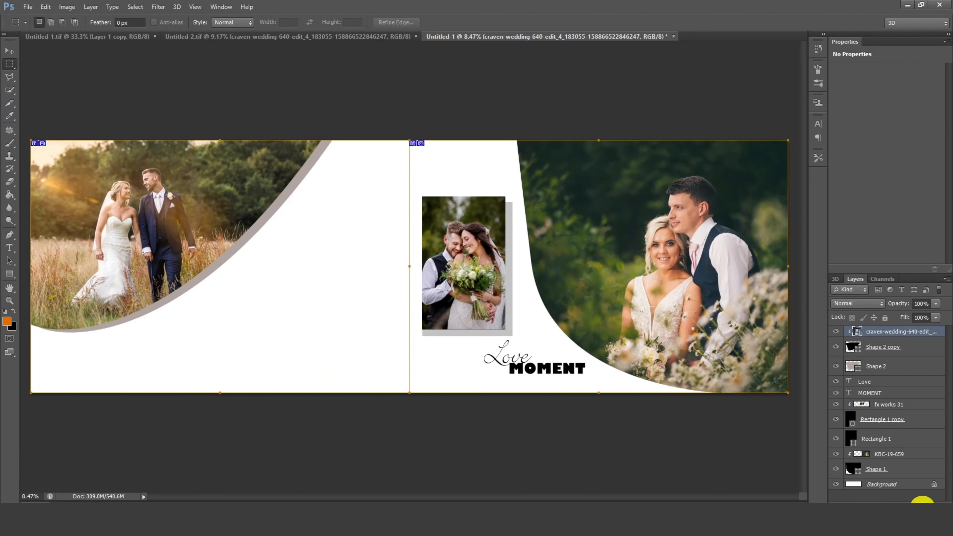
click(922, 501)
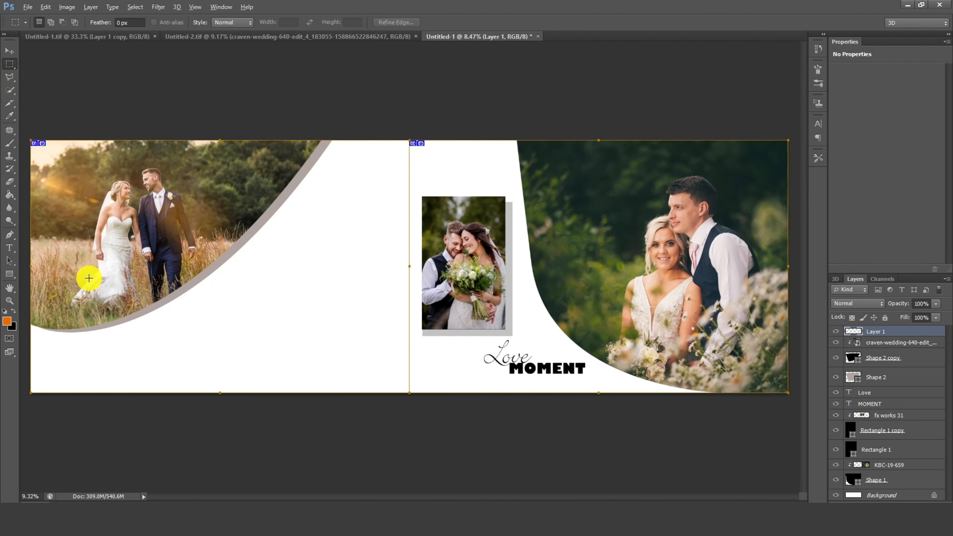
scroll(81, 299, up, 1)
drag(178, 294, 318, 392)
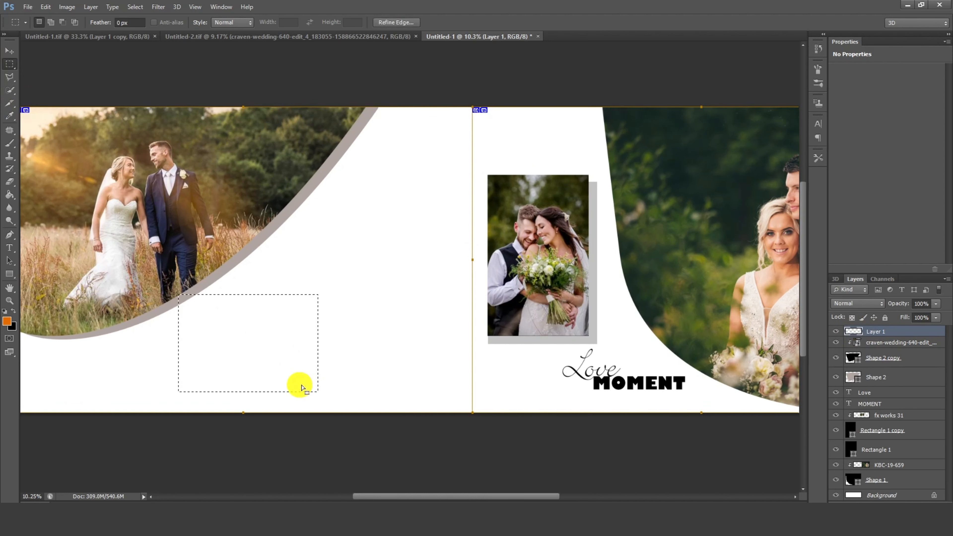
click(9, 195)
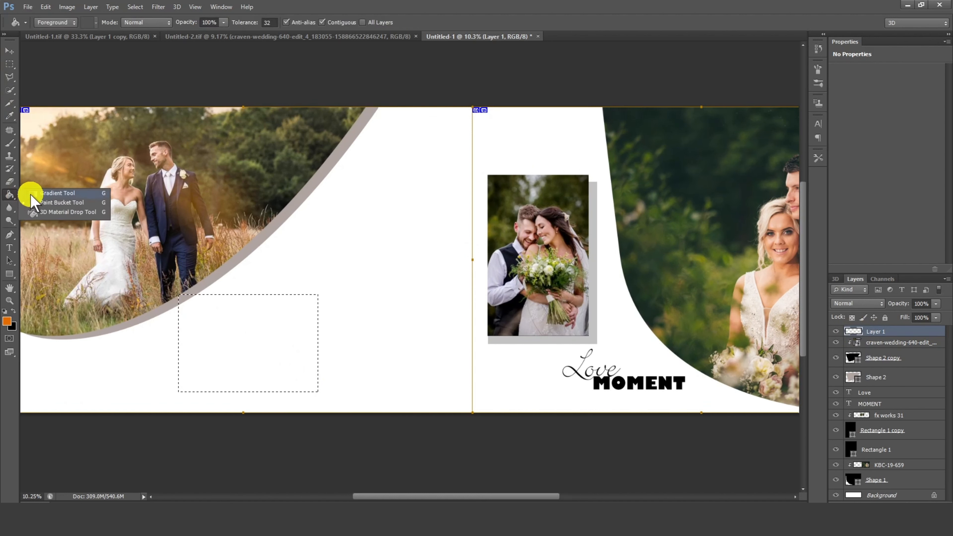
click(42, 204)
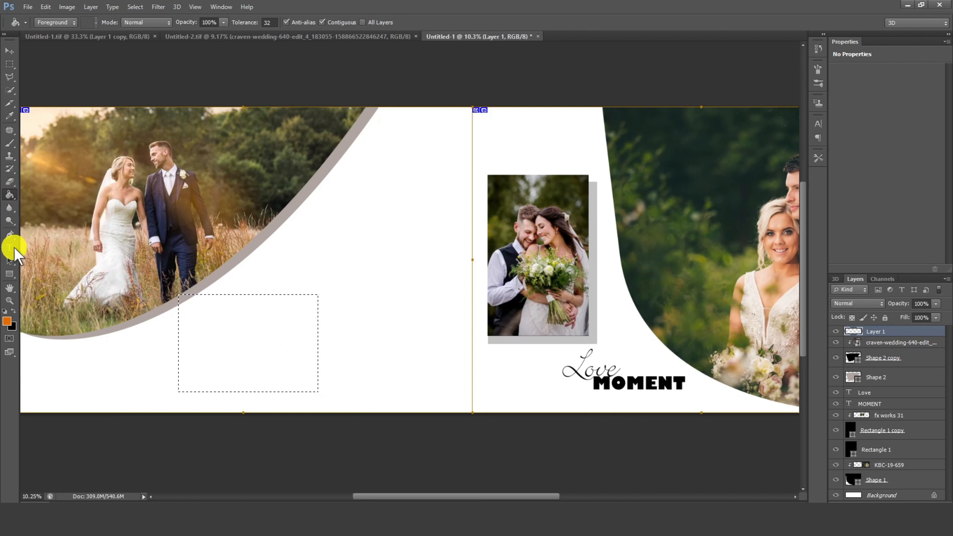
click(7, 321)
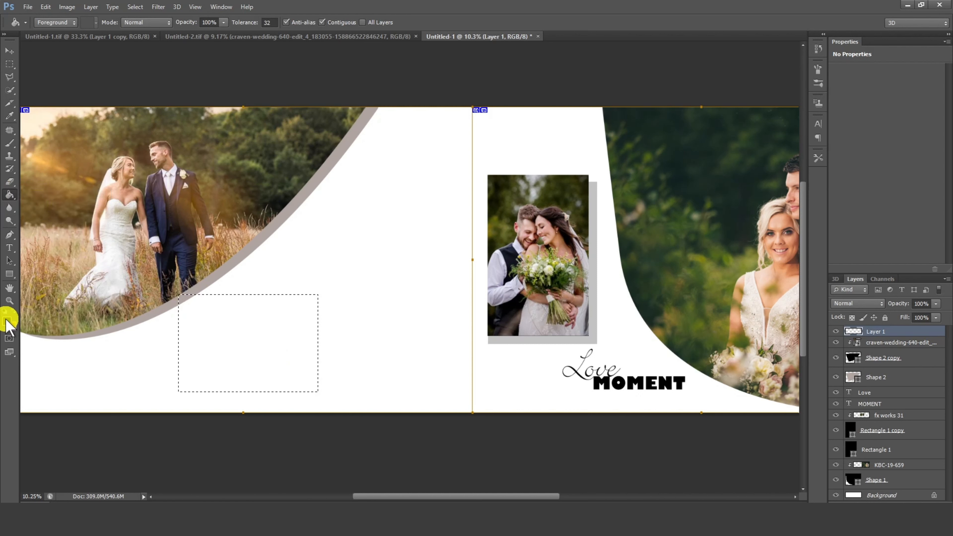
key(m)
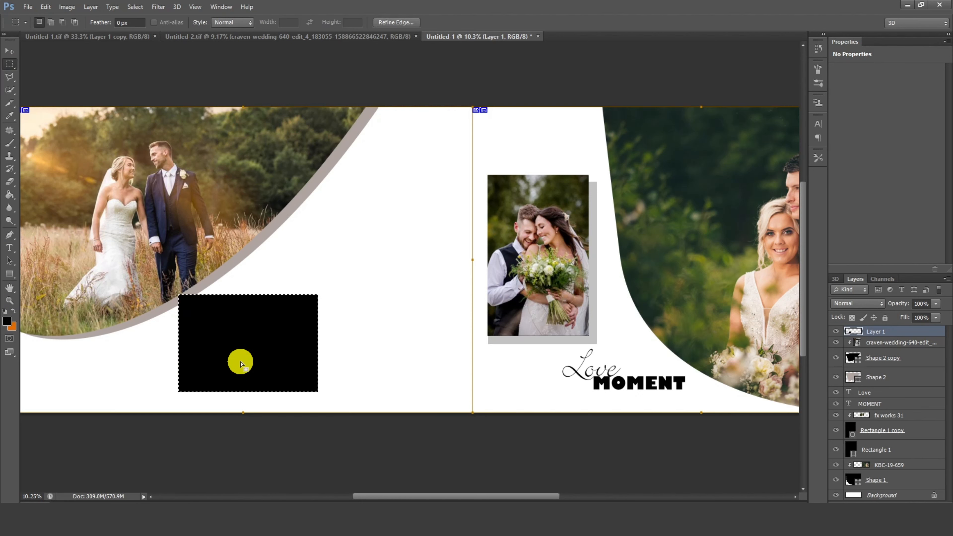
Clear the selection, fit a circular selection about 2.7 in wide into the black rectangle's upper-right corner, and invert it
right_click(241, 361)
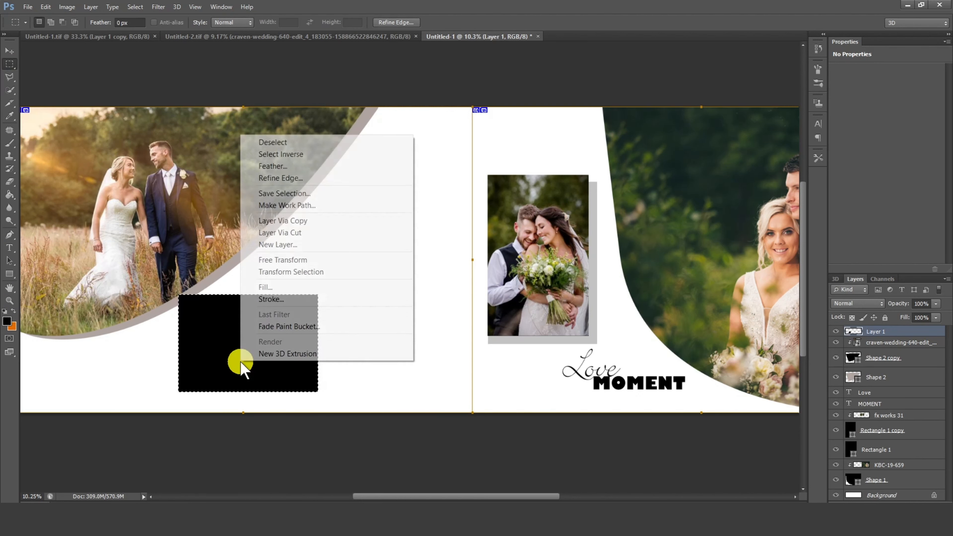
click(284, 144)
scroll(292, 378, up, 3)
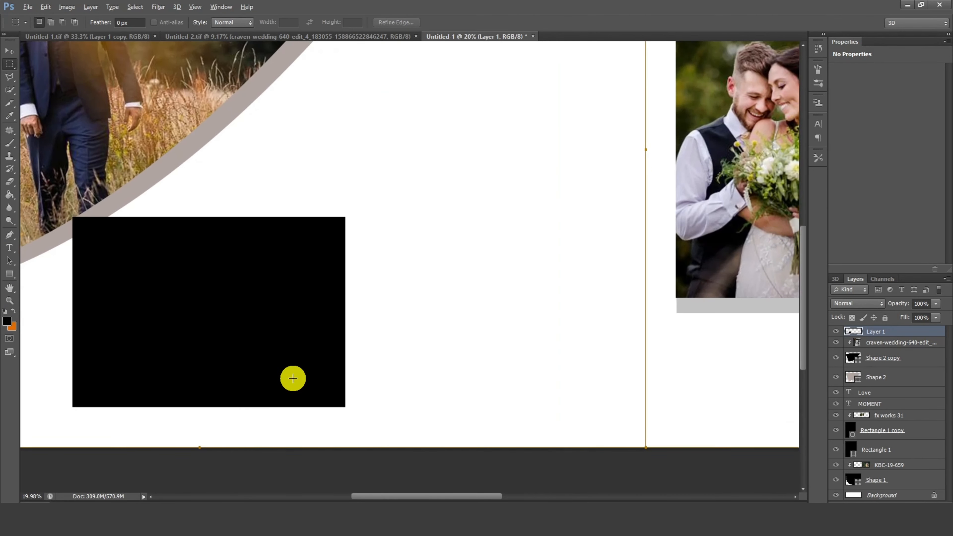
scroll(53, 295, up, 3)
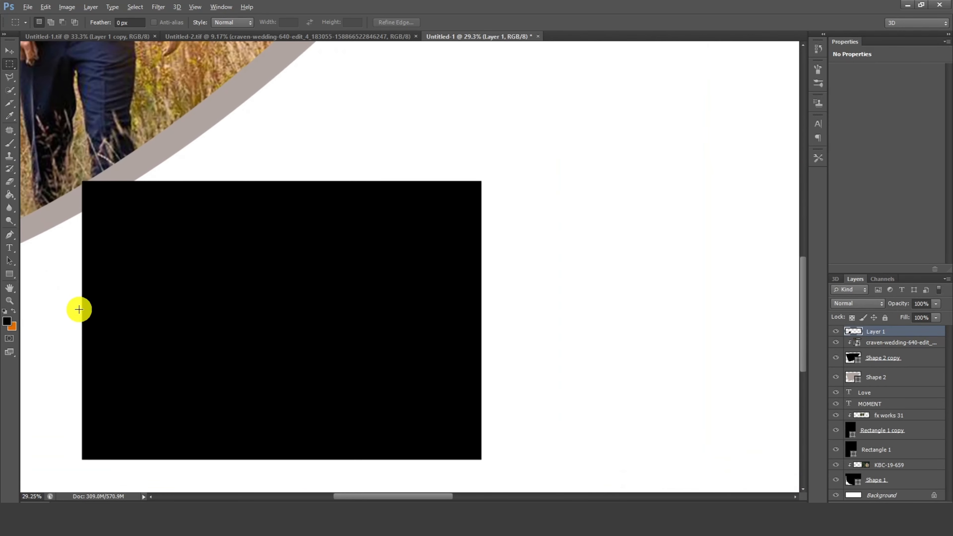
right_click(7, 66)
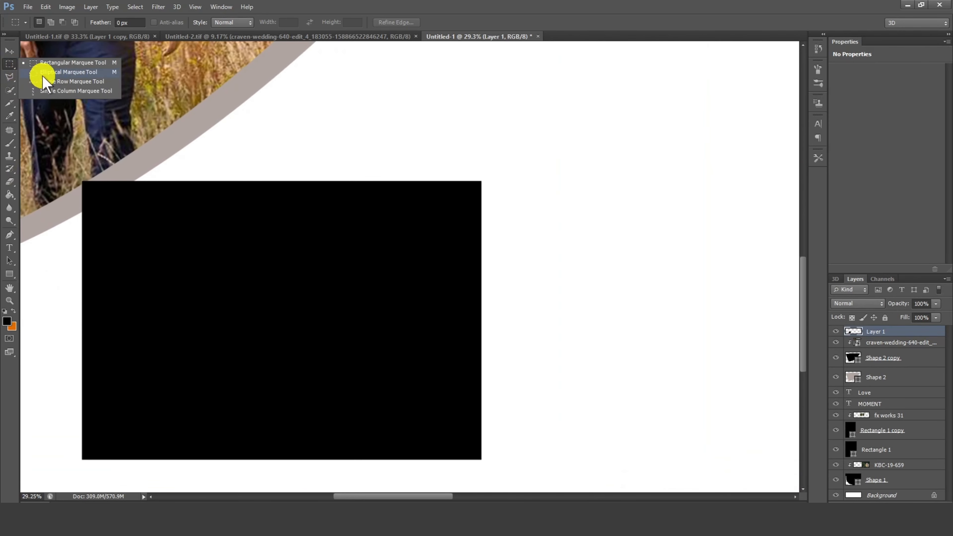
click(52, 72)
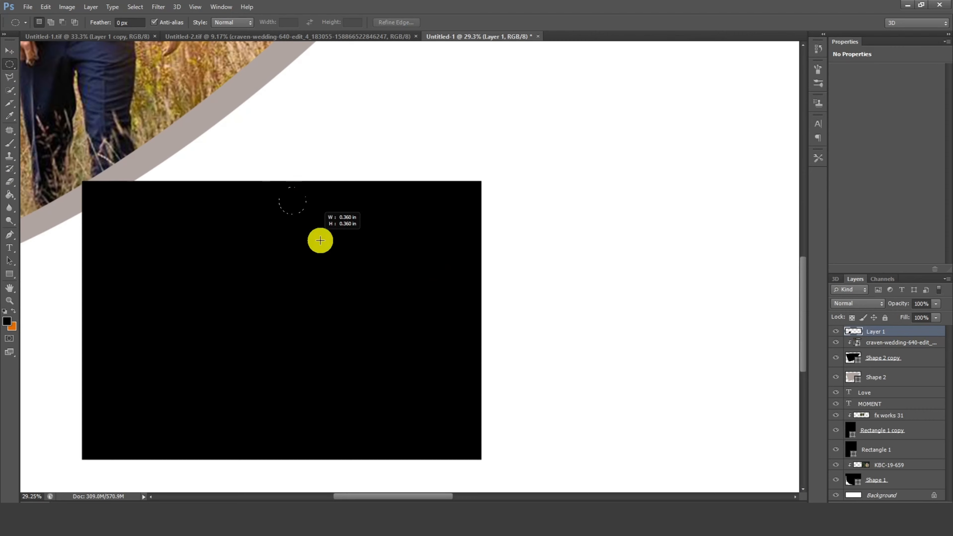
drag(320, 241, 479, 404)
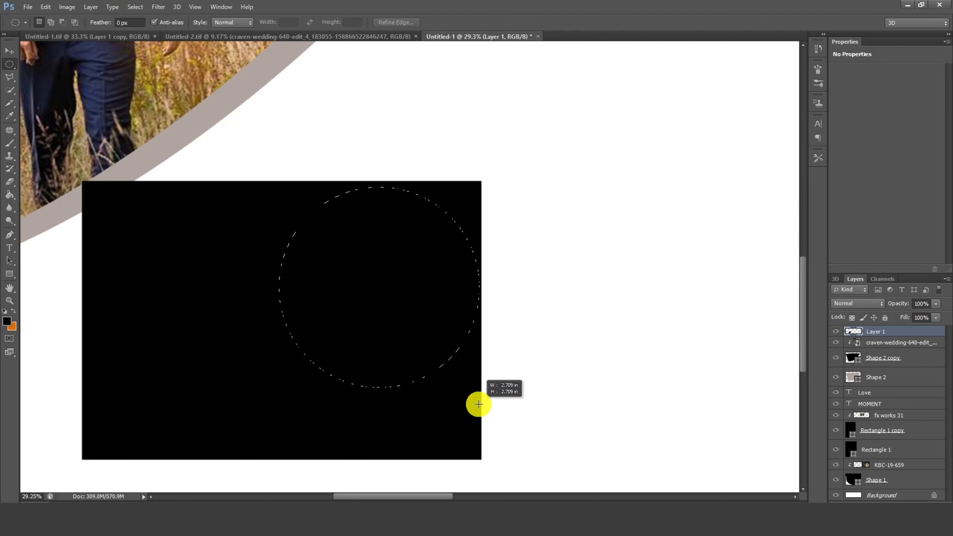
drag(405, 302, 408, 297)
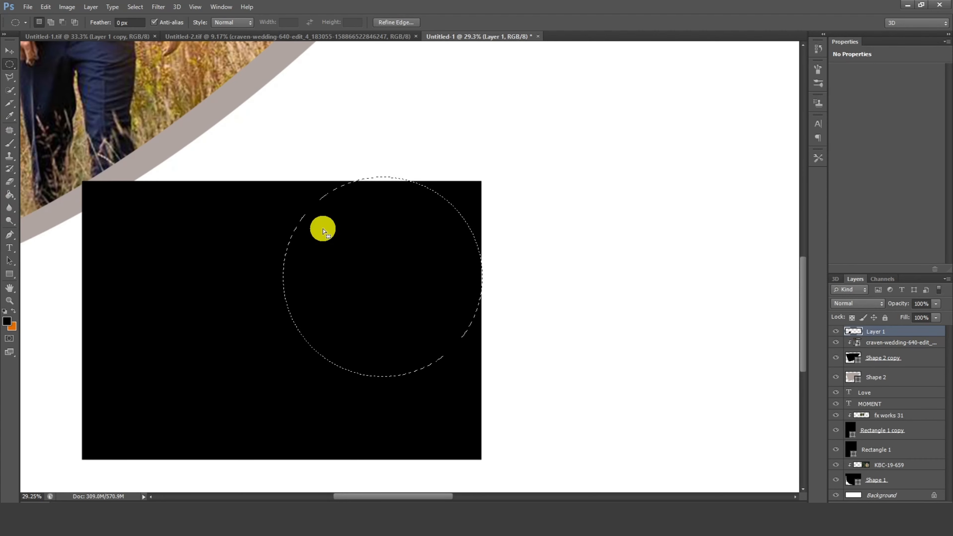
right_click(384, 213)
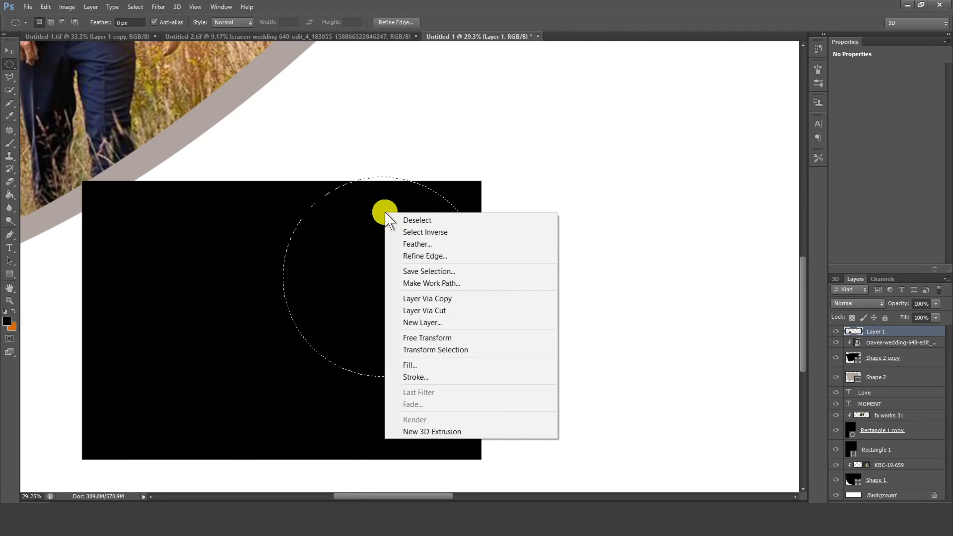
click(431, 233)
Round the black rectangle's upper-right corner by erasing the area outside the circle with a 250 px Eraser
click(10, 183)
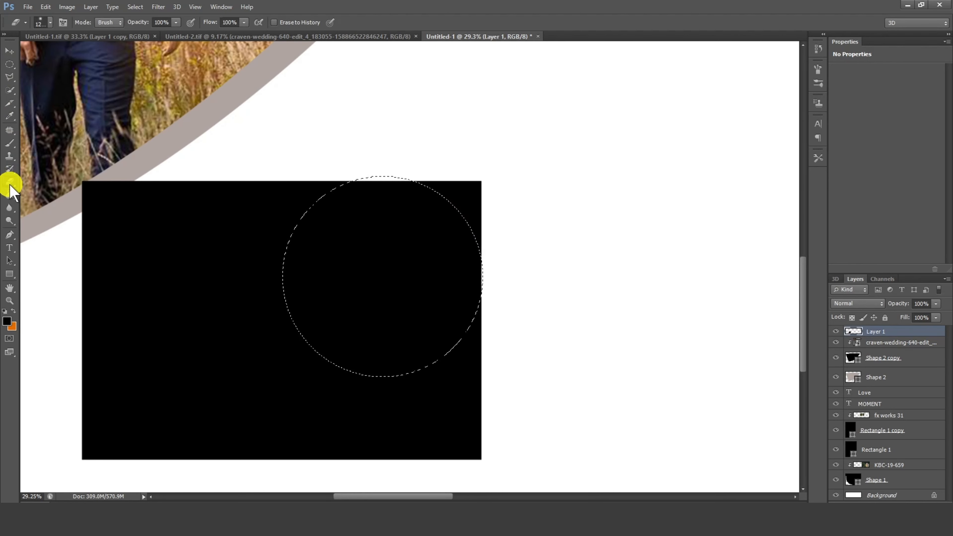
right_click(570, 211)
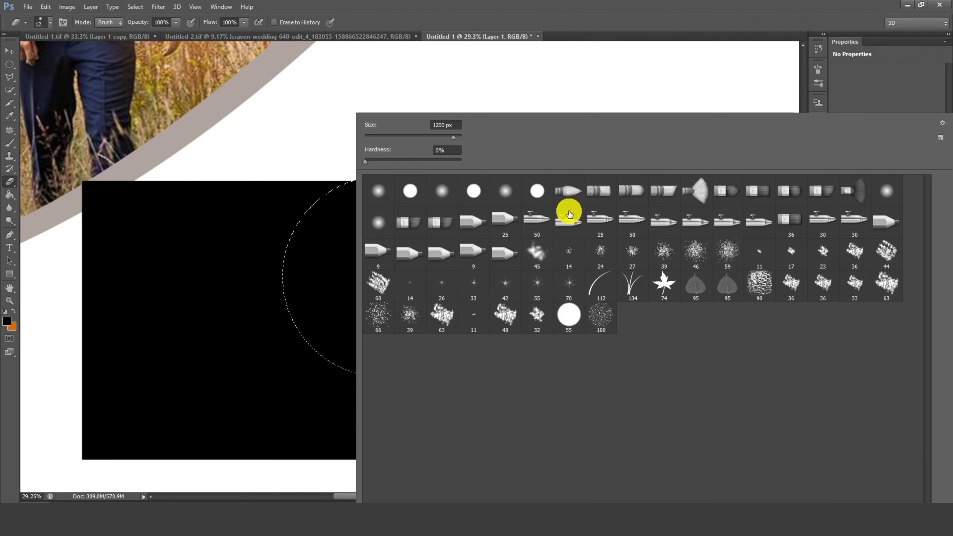
click(422, 138)
click(419, 79)
mouse_move(428, 161)
mouse_down()
mouse_move(427, 197)
mouse_move(421, 174)
mouse_up()
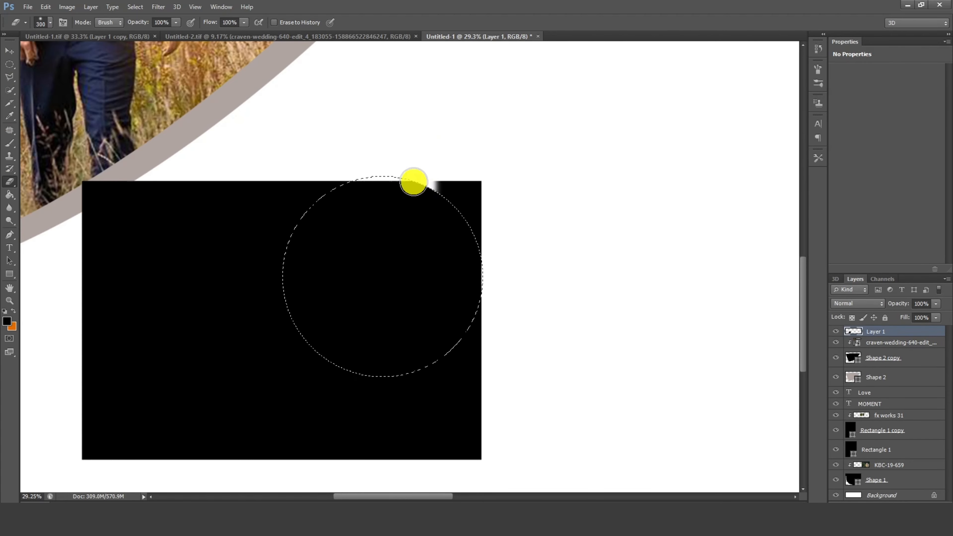
key(bracketright)
key(bracketright)
key(bracketleft)
key(bracketleft)
key(bracketleft)
mouse_move(443, 204)
mouse_down()
mouse_move(477, 253)
mouse_move(485, 198)
mouse_up()
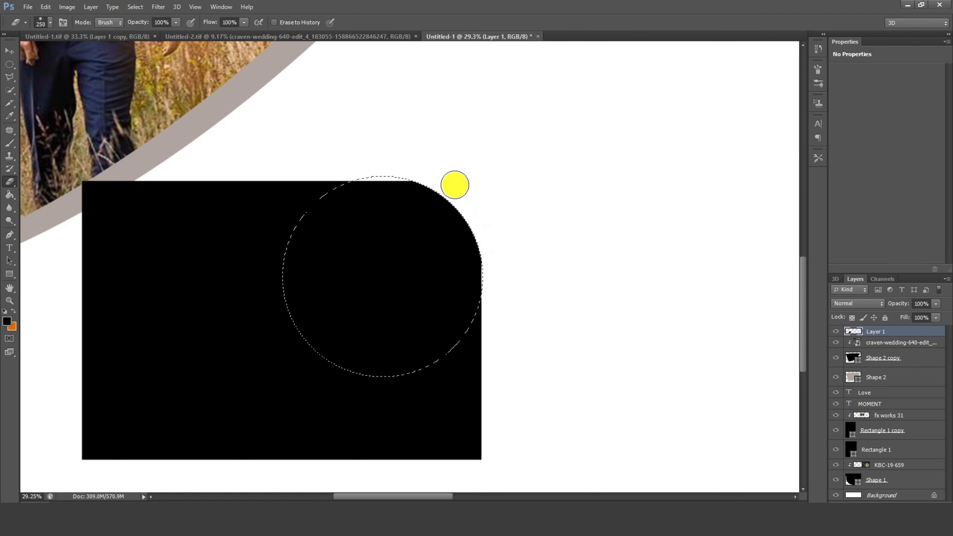
Shift the inverted circular selection to the black rectangle's lower-left corner, erase the corner outside the circle, and deselect
scroll(383, 258, down, 3)
key(m)
mouse_move(347, 290)
mouse_down()
mouse_move(221, 345)
mouse_move(208, 318)
mouse_move(229, 362)
mouse_move(217, 337)
mouse_move(245, 369)
mouse_up()
click(9, 183)
key(m)
right_click(274, 321)
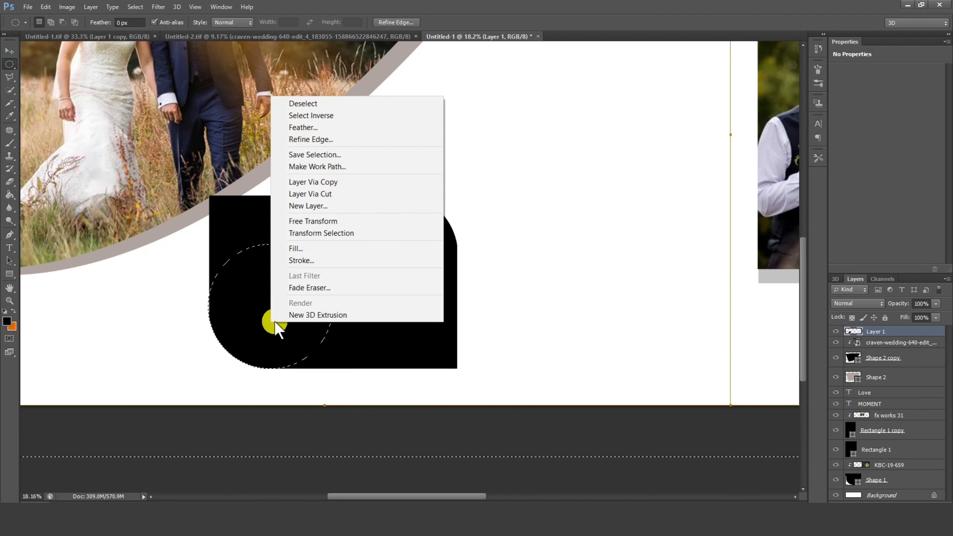
click(322, 105)
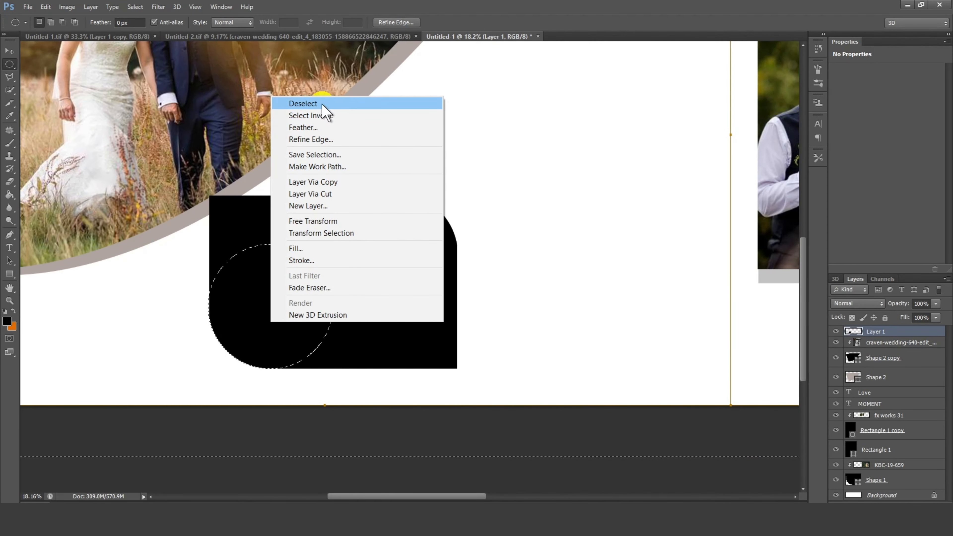
Enlarge the rounded black shape slightly and move it up so it overlaps the field photo's curved edge
scroll(427, 251, down, 5)
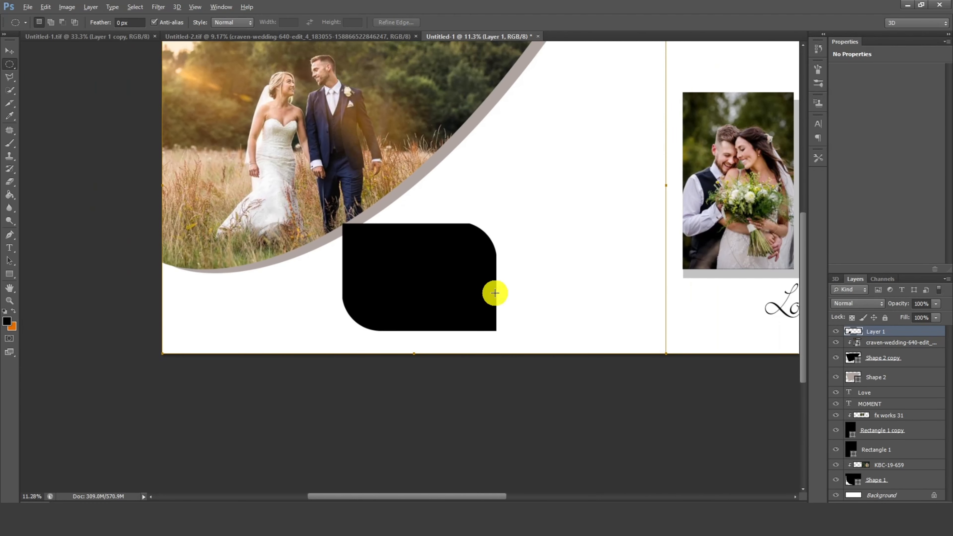
key(v)
scroll(485, 313, up, 2)
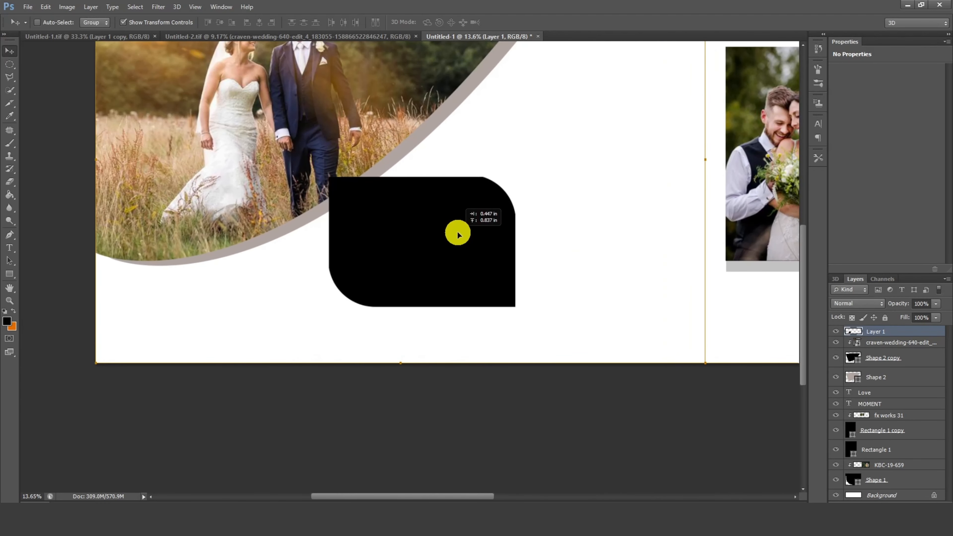
drag(458, 234, 458, 227)
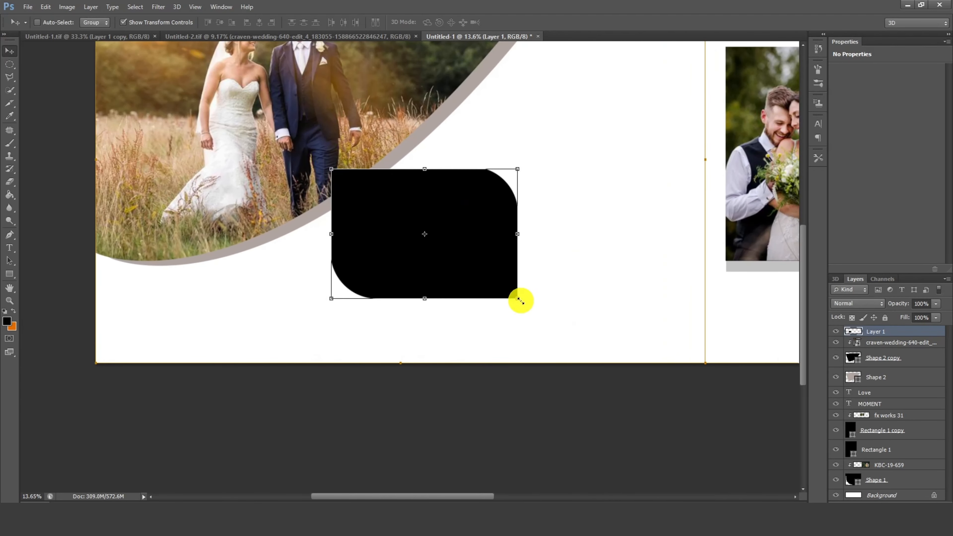
drag(518, 299, 526, 305)
scroll(375, 210, up, 2)
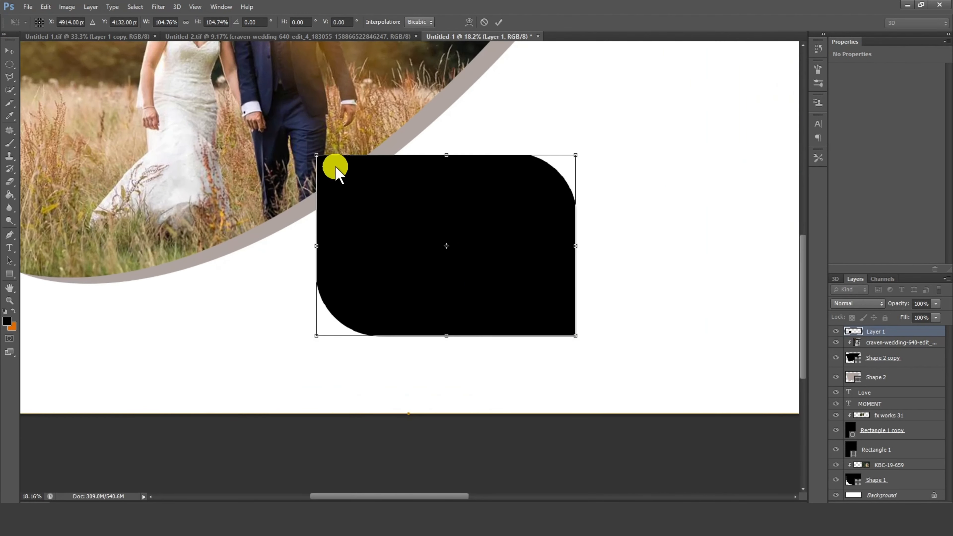
drag(319, 153, 312, 152)
key(Return)
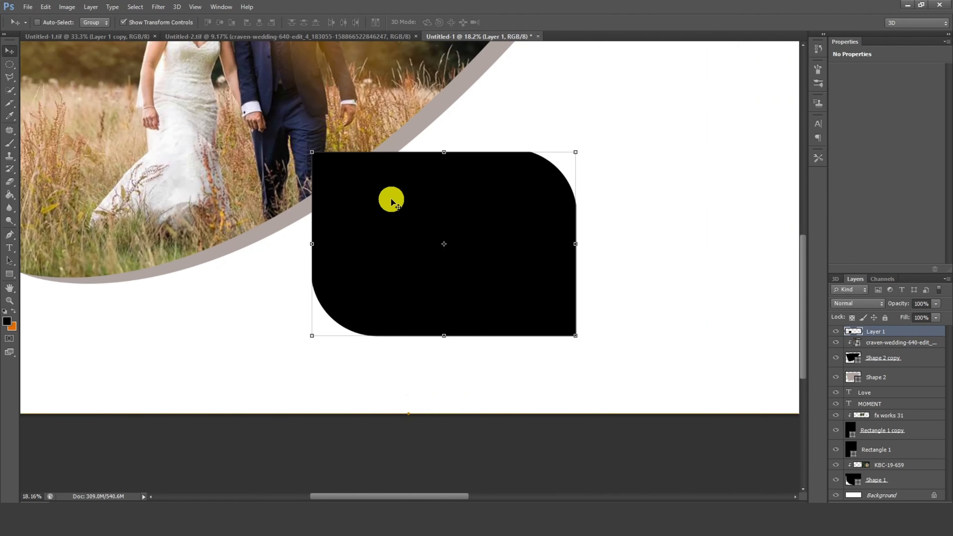
drag(436, 210, 432, 198)
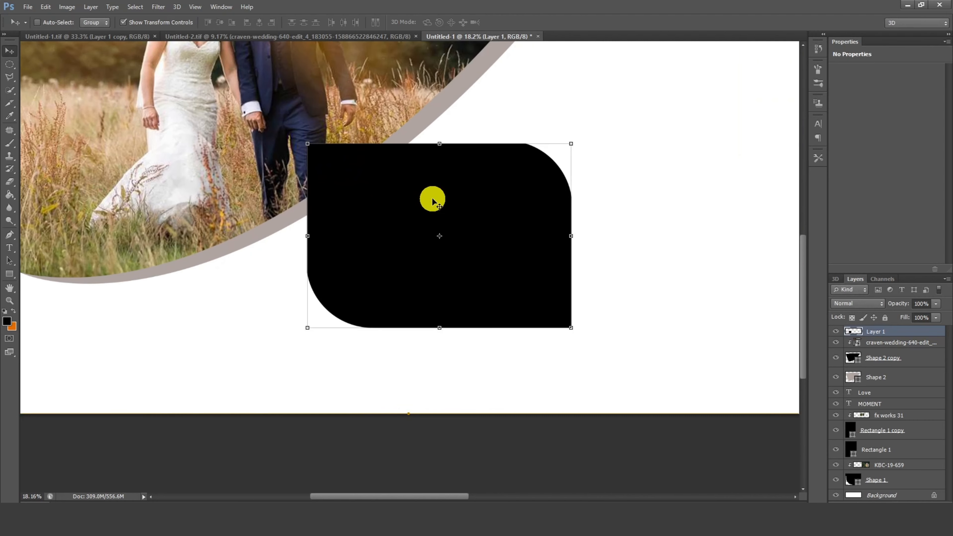
Duplicate Layer 1, keeping the default name Layer 1 copy
right_click(905, 331)
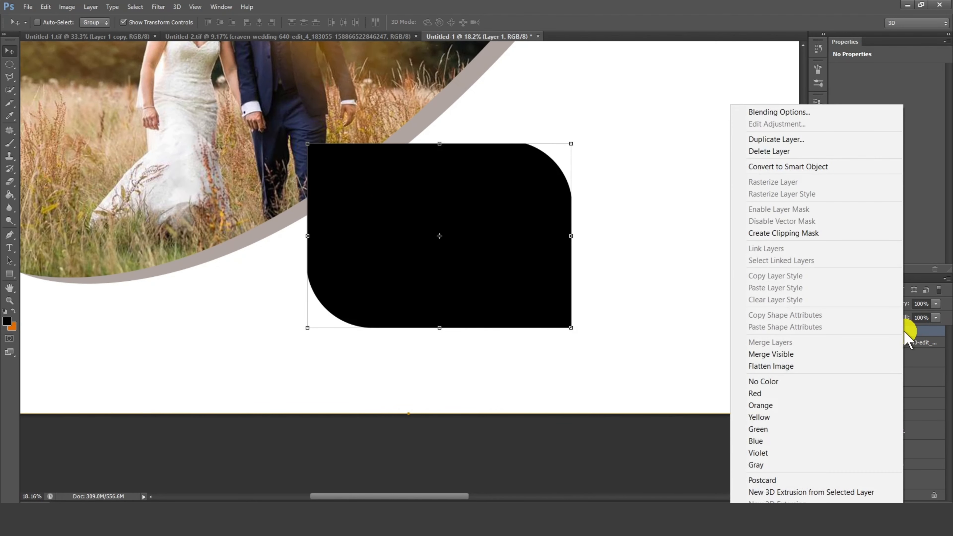
click(779, 140)
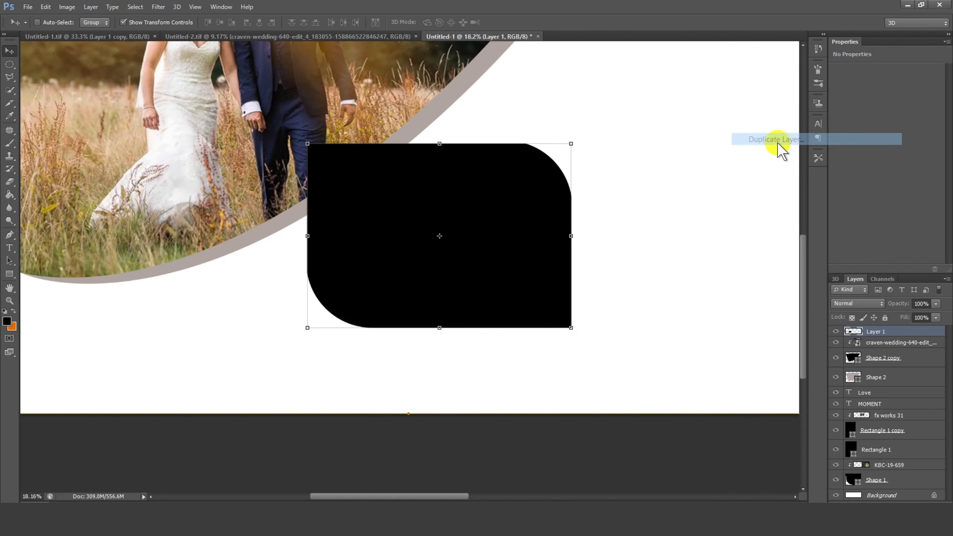
click(560, 163)
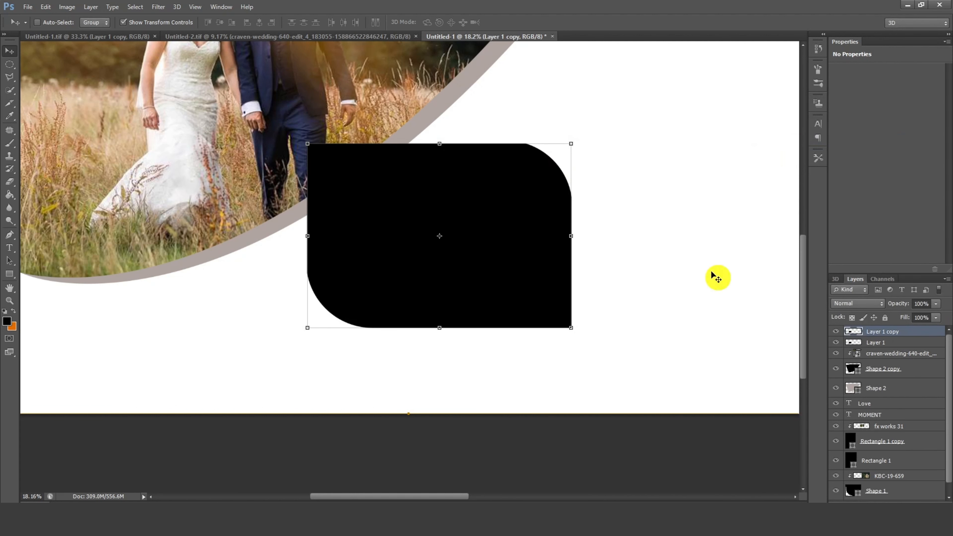
Enlarge Layer 1 to about 110.7% evenly around its copy as a border, and reduce its opacity to 61%
click(881, 344)
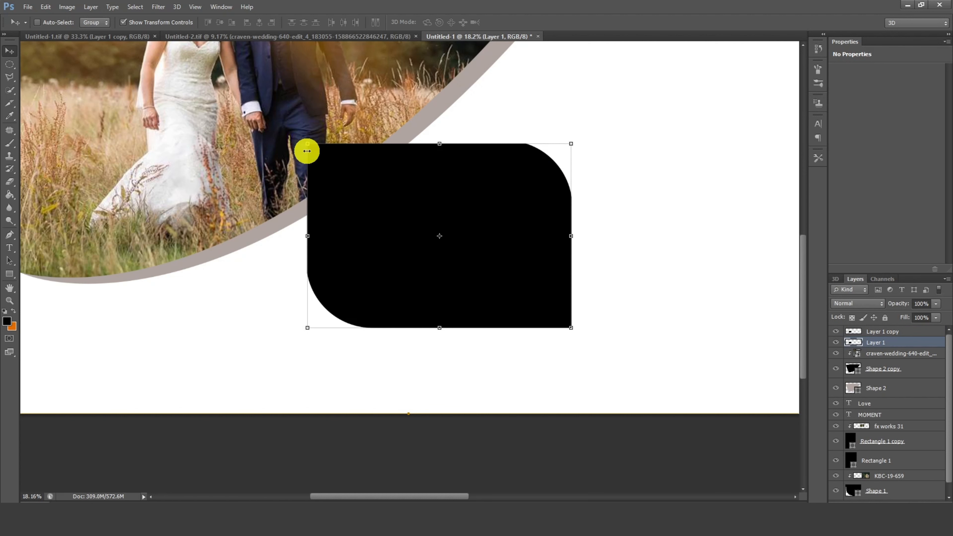
drag(308, 145, 292, 139)
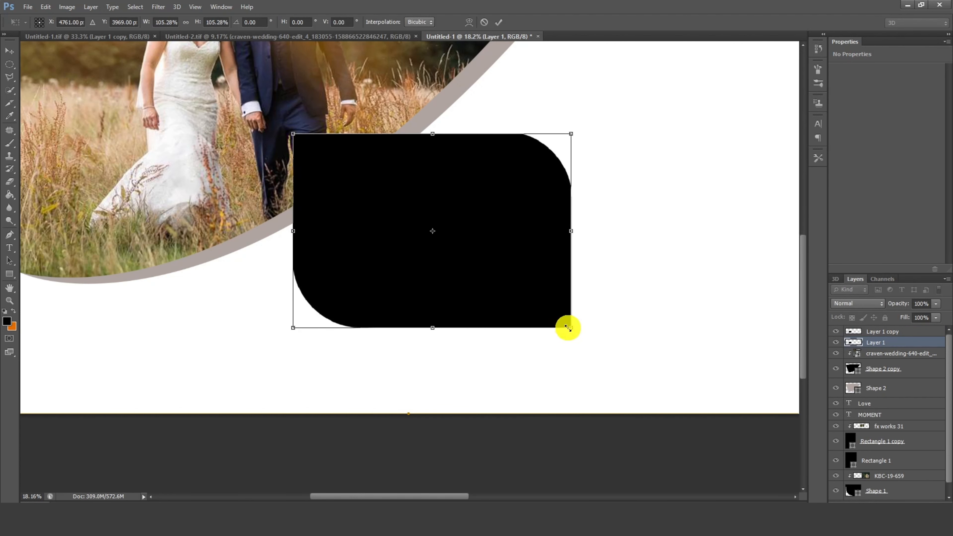
drag(572, 329, 586, 338)
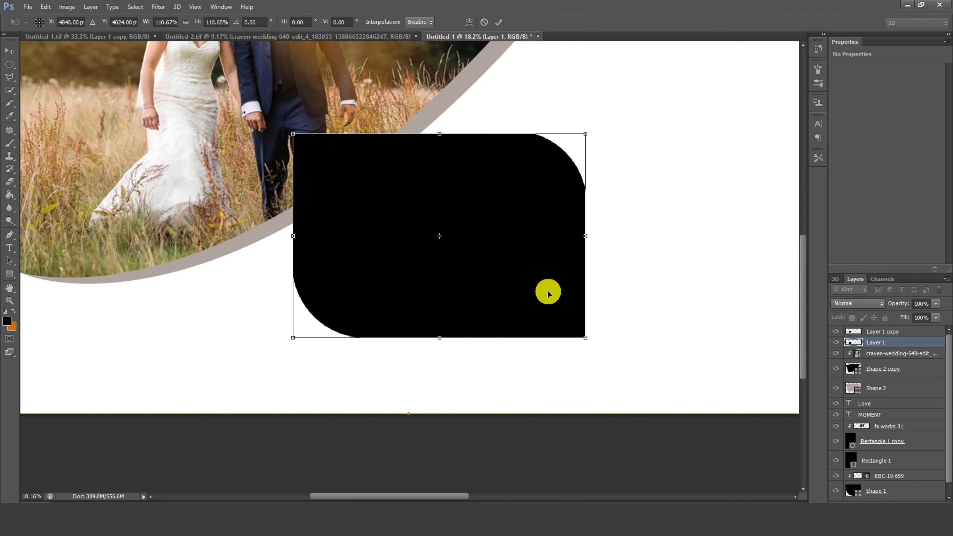
double_click(546, 291)
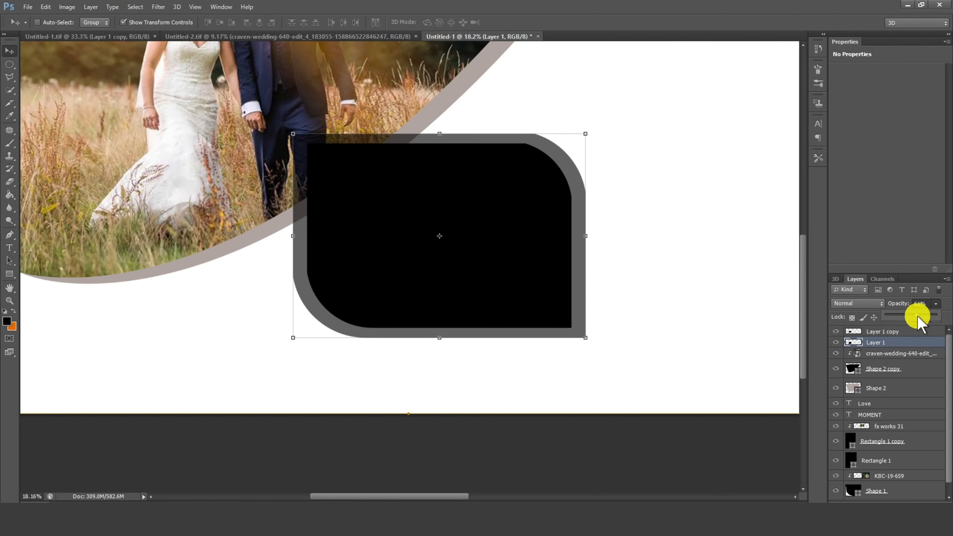
Turn the Layer 1 border white with a Hue/Saturation adjustment, setting Lightness to +100
click(66, 7)
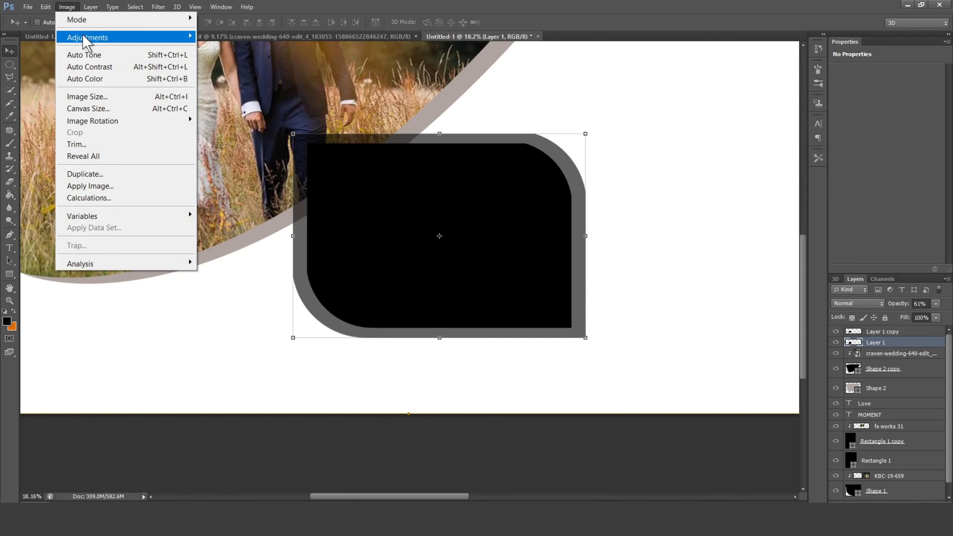
mouse_move(85, 38)
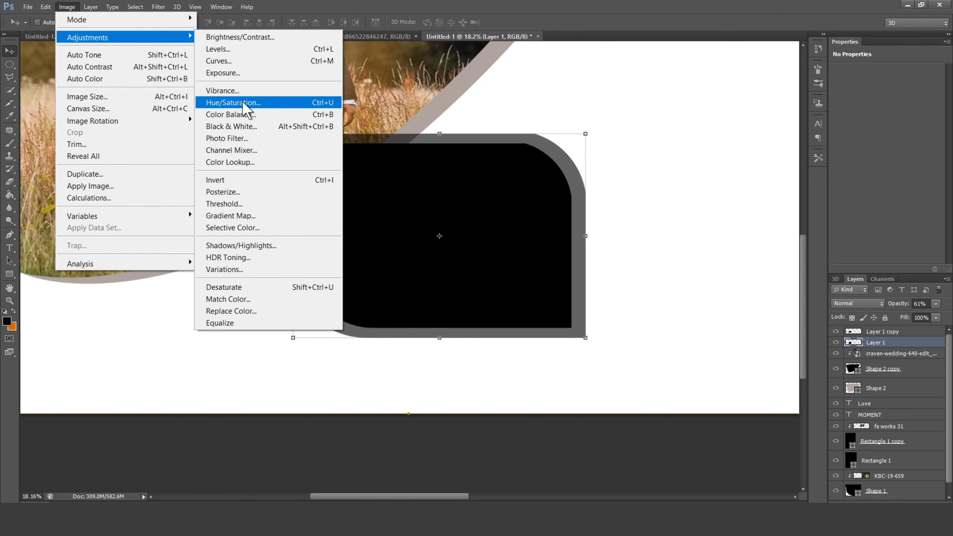
click(232, 102)
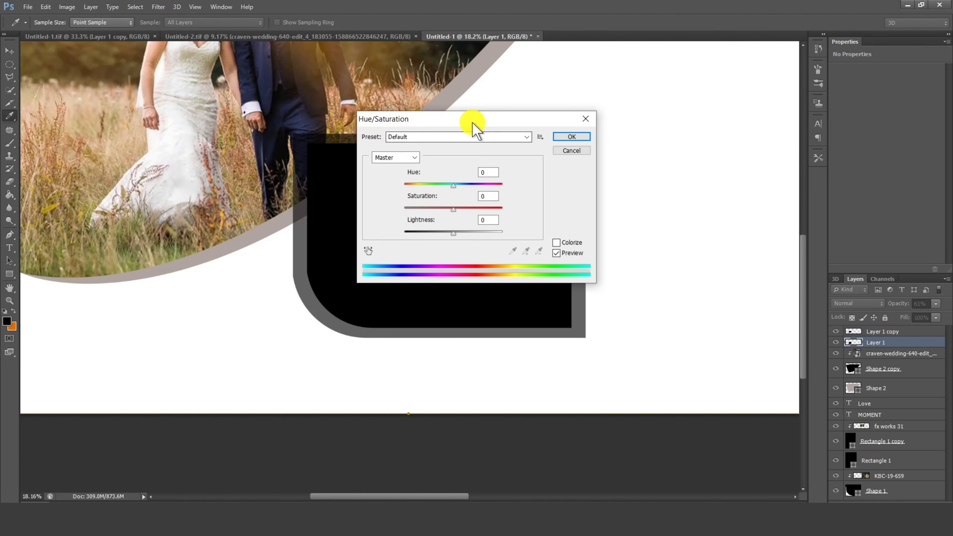
drag(477, 121, 624, 137)
drag(625, 250, 675, 254)
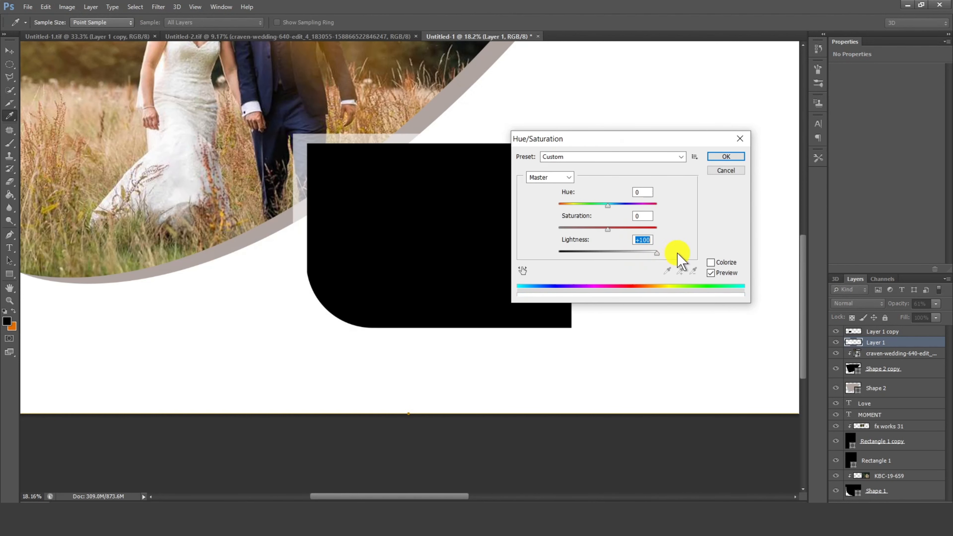
drag(644, 149, 689, 232)
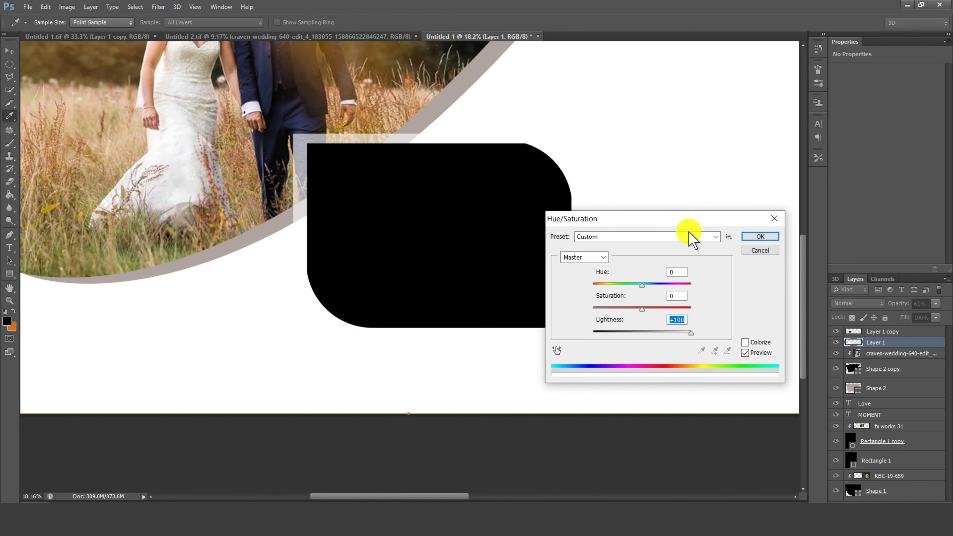
click(758, 237)
Select Layer 1 and Layer 1 copy together, shift them slightly up and left, and scale them down a little
key(v)
shift+click(899, 332)
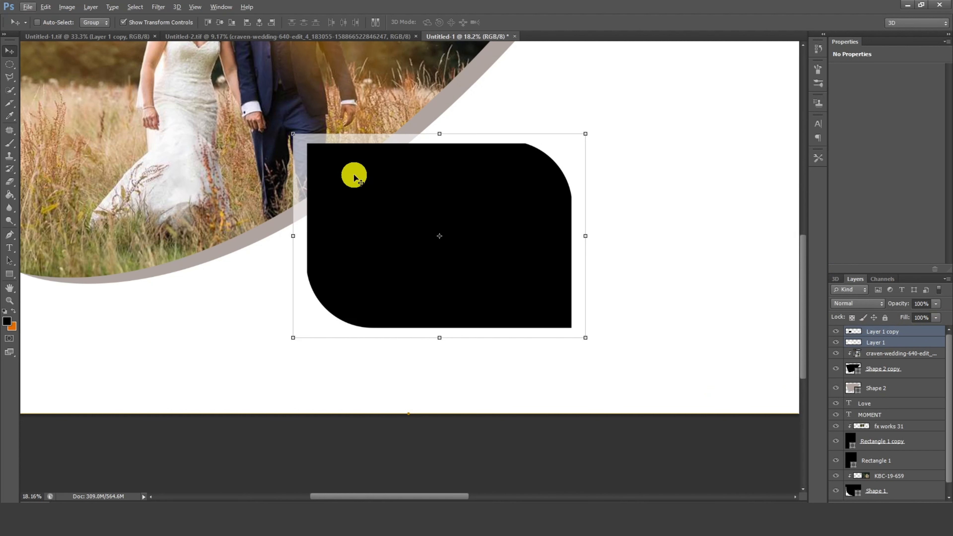
drag(353, 173, 344, 169)
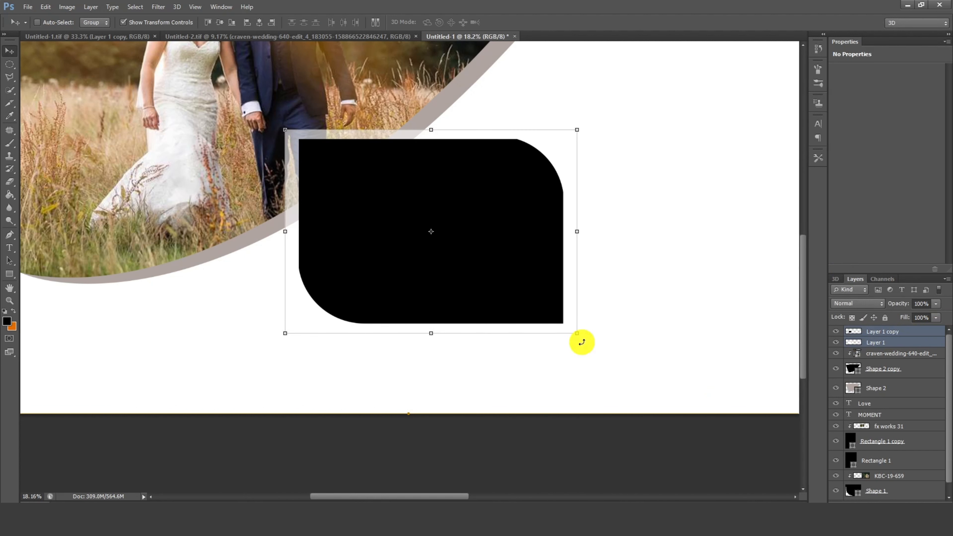
drag(577, 334, 564, 324)
key(Return)
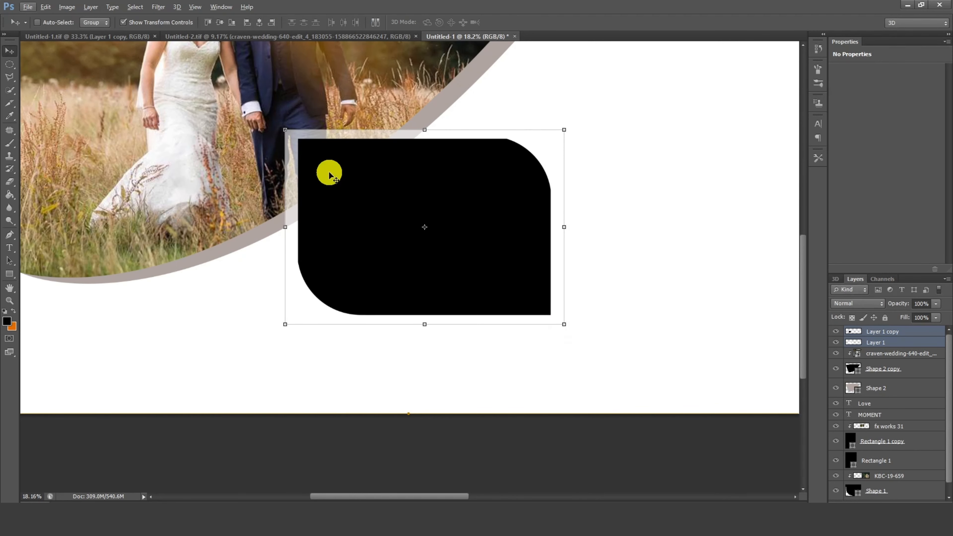
Select the white Layer 1 border and narrow it from its outer side nearest the large photo to about 99% width
scroll(328, 169, up, 3)
right_click(273, 131)
click(285, 137)
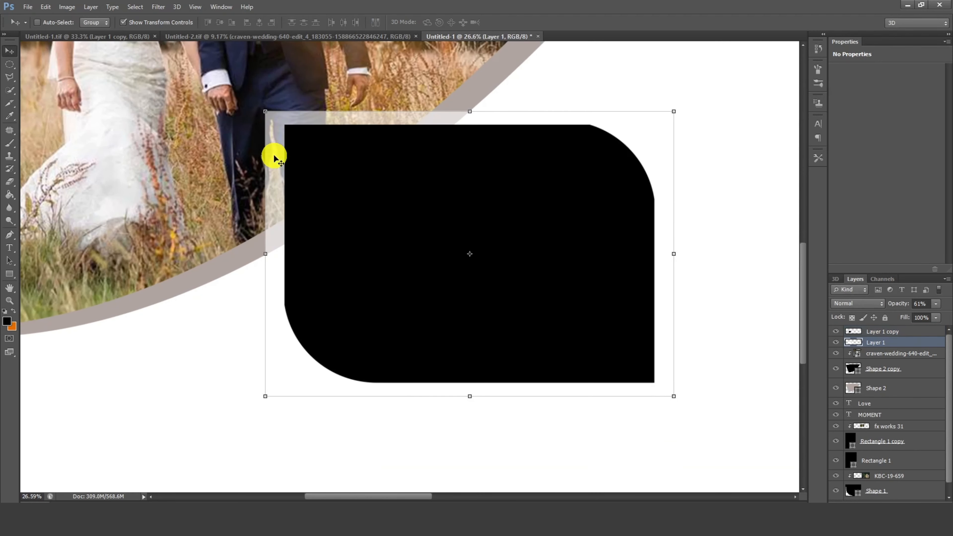
drag(266, 252, 271, 252)
drag(474, 112, 476, 112)
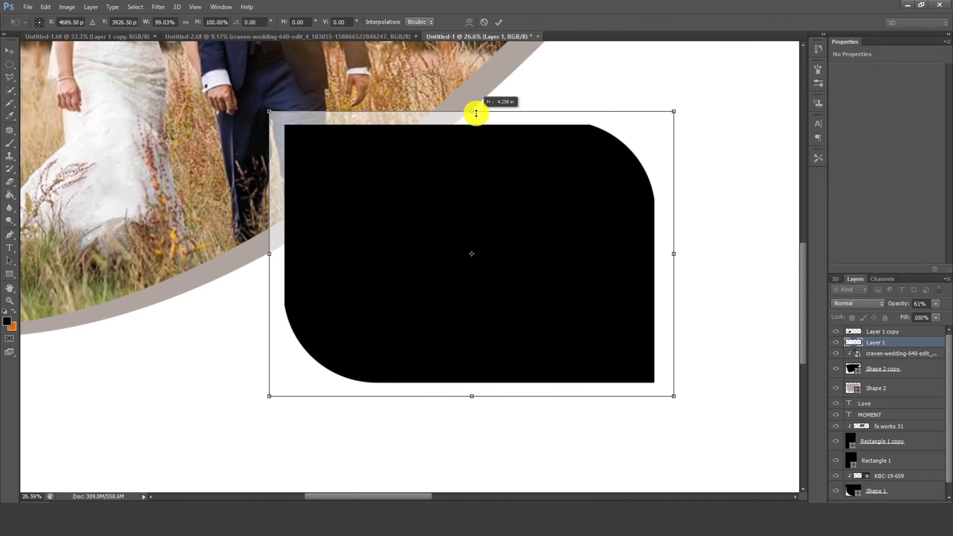
key(Return)
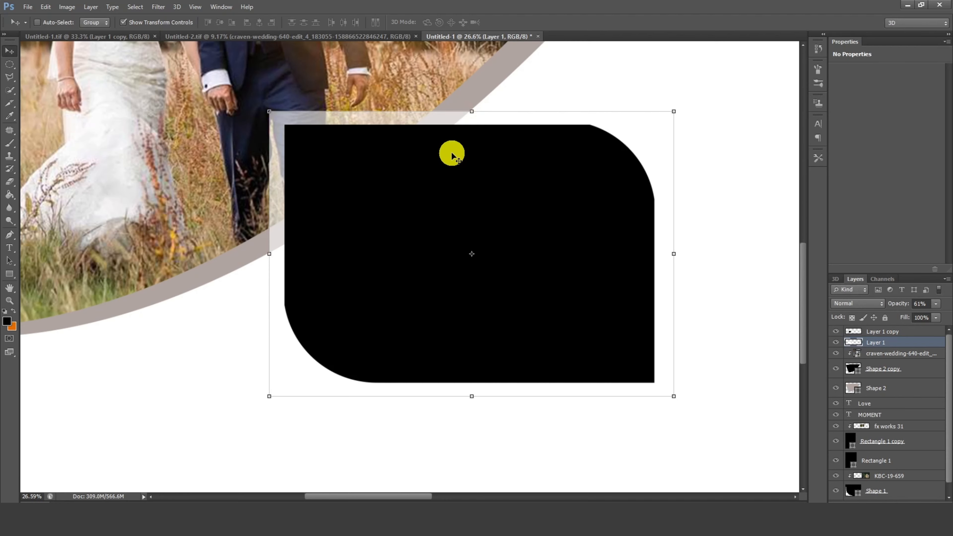
Set the opacity of the Layer 1 border to 65%
scroll(452, 156, down, 3)
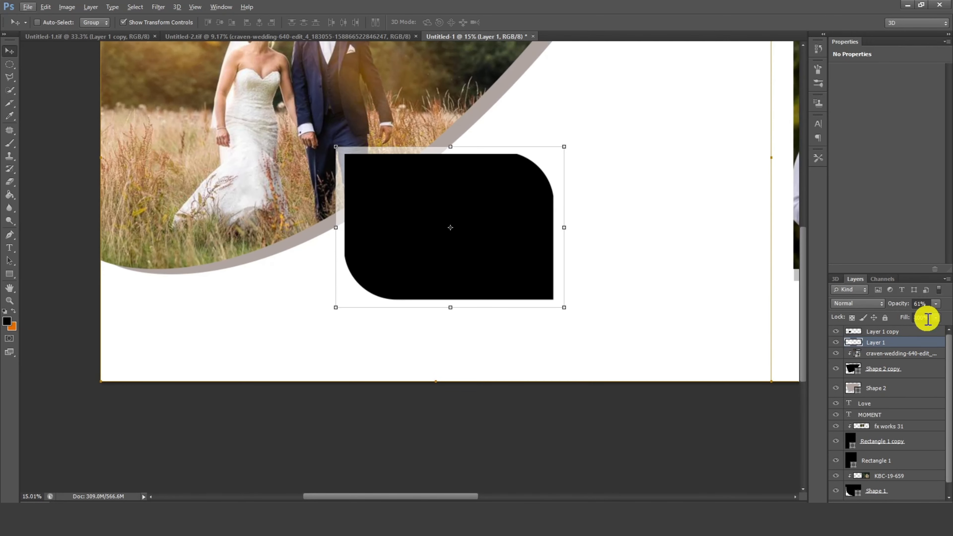
click(936, 304)
drag(932, 316, 934, 316)
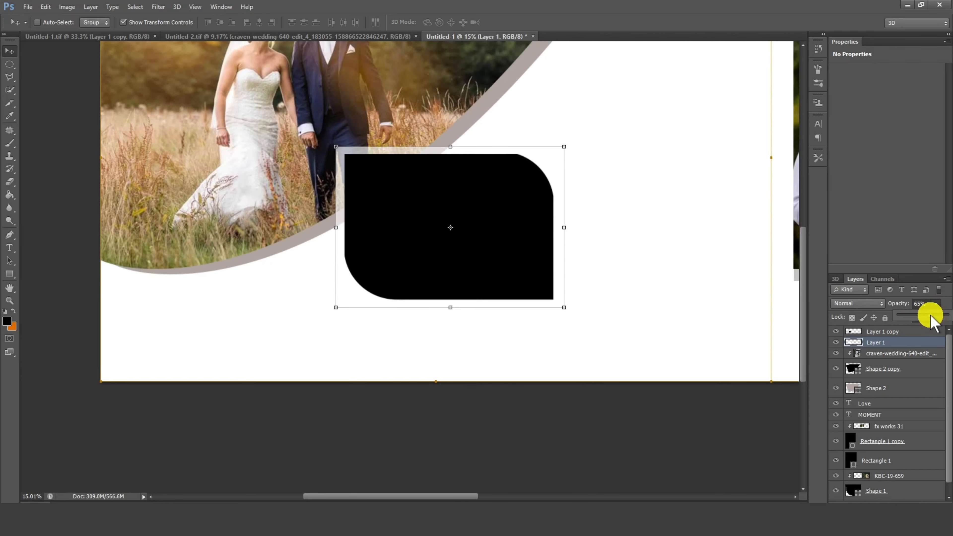
Copy the photo of the couple by the teal railing from Untitled-2.tif into the Untitled-1 spread, over the black rounded shape
scroll(389, 276, down, 3)
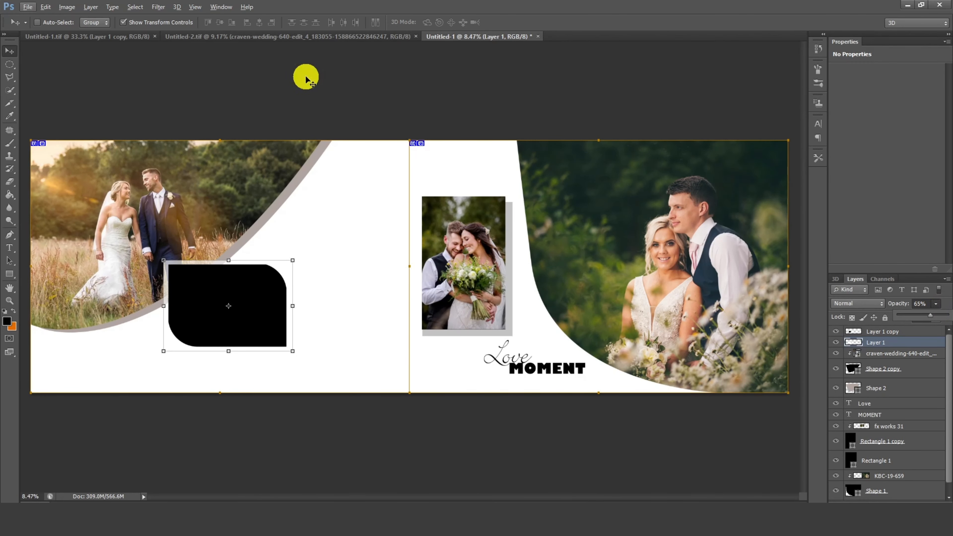
click(330, 36)
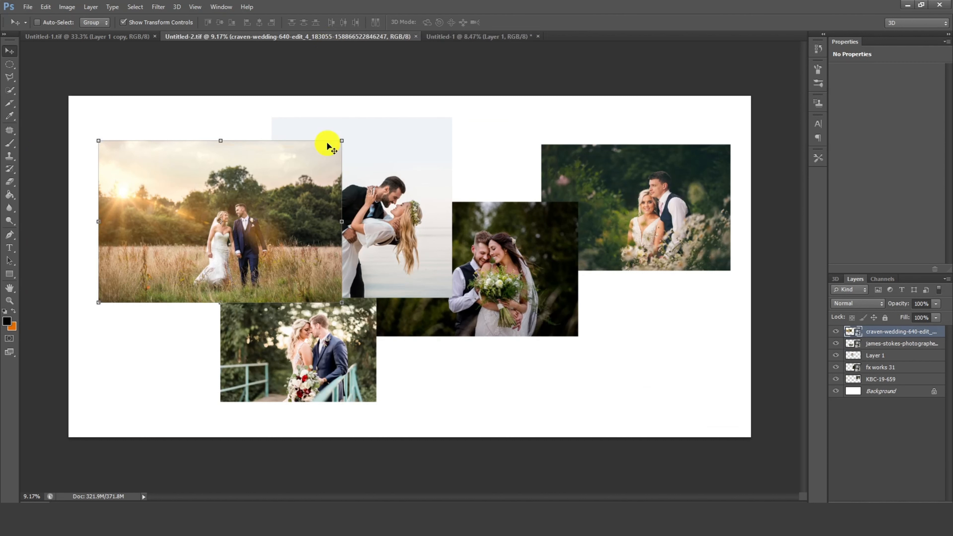
right_click(309, 350)
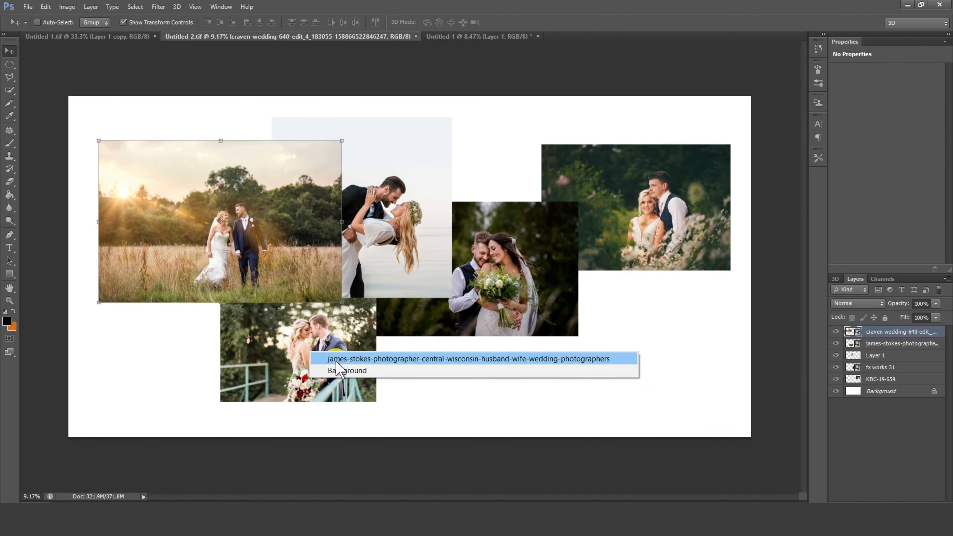
click(340, 357)
drag(320, 333, 401, 217)
drag(241, 293, 241, 291)
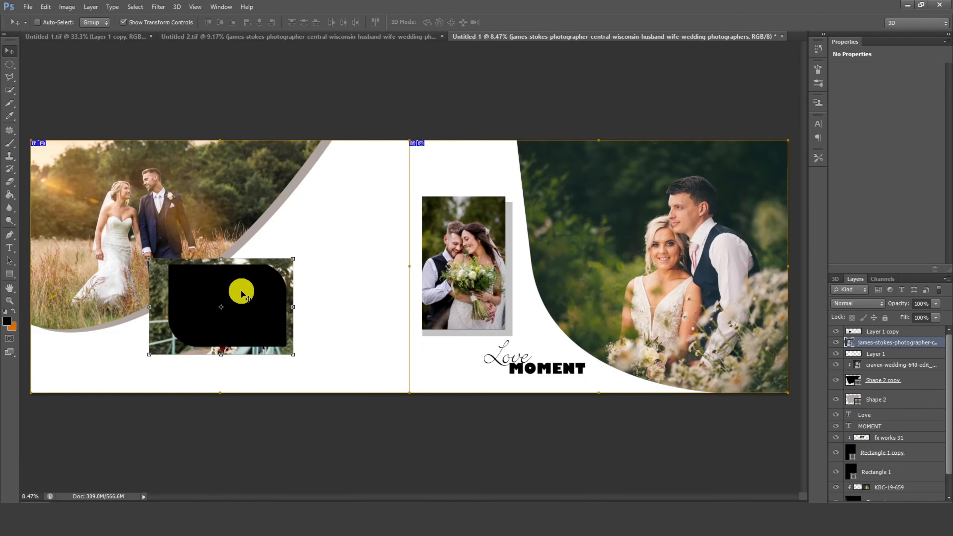
Move the railing photo's layer above Layer 1 copy and clip it into the black rounded shape with a clipping mask
scroll(184, 312, up, 3)
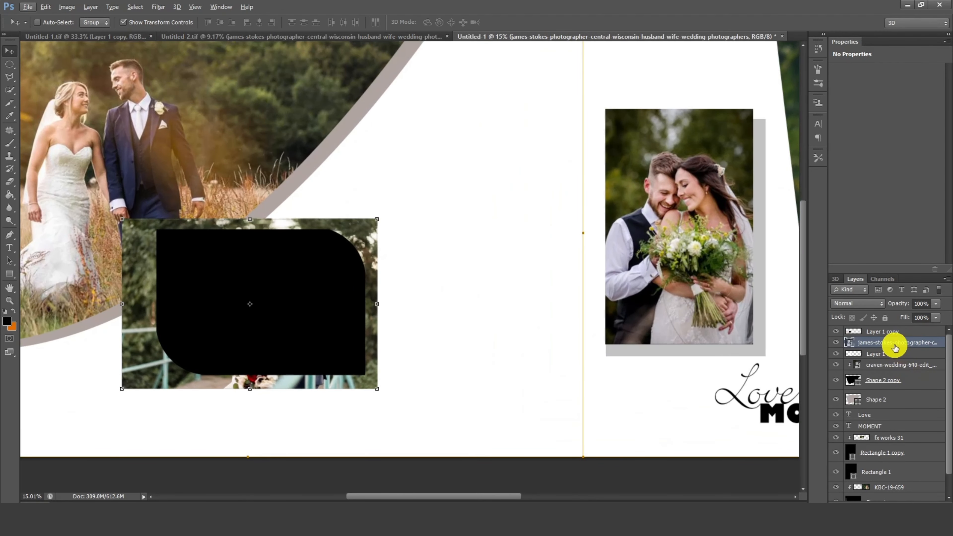
drag(896, 340, 890, 326)
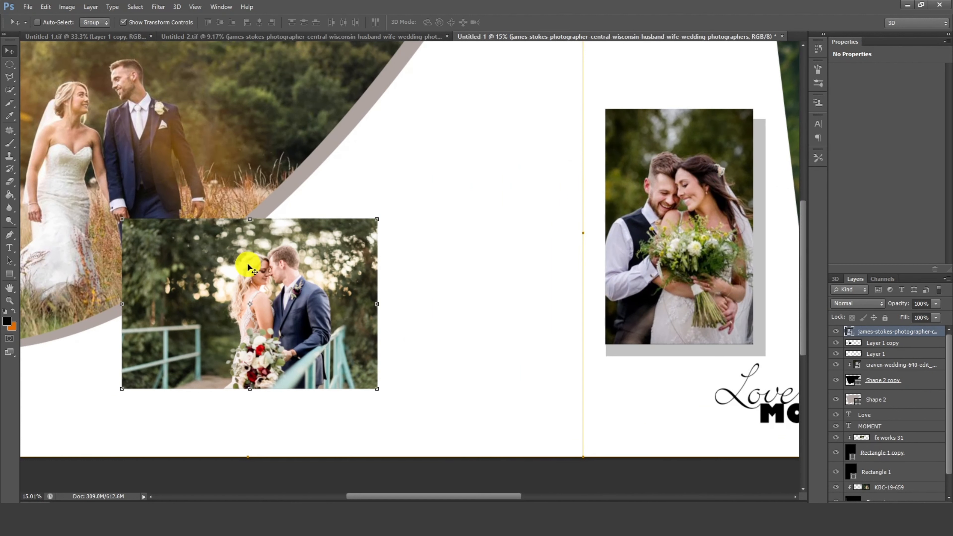
scroll(235, 294, up, 1)
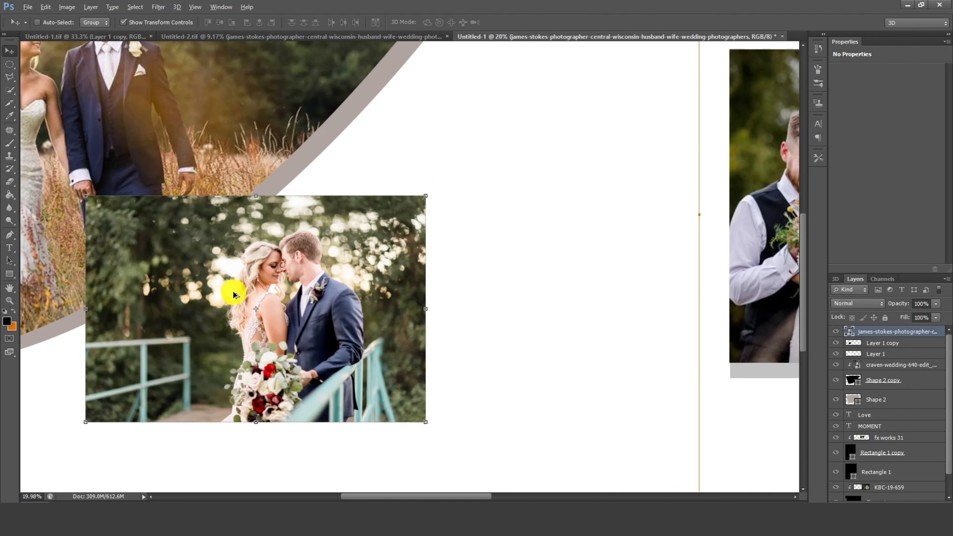
right_click(875, 335)
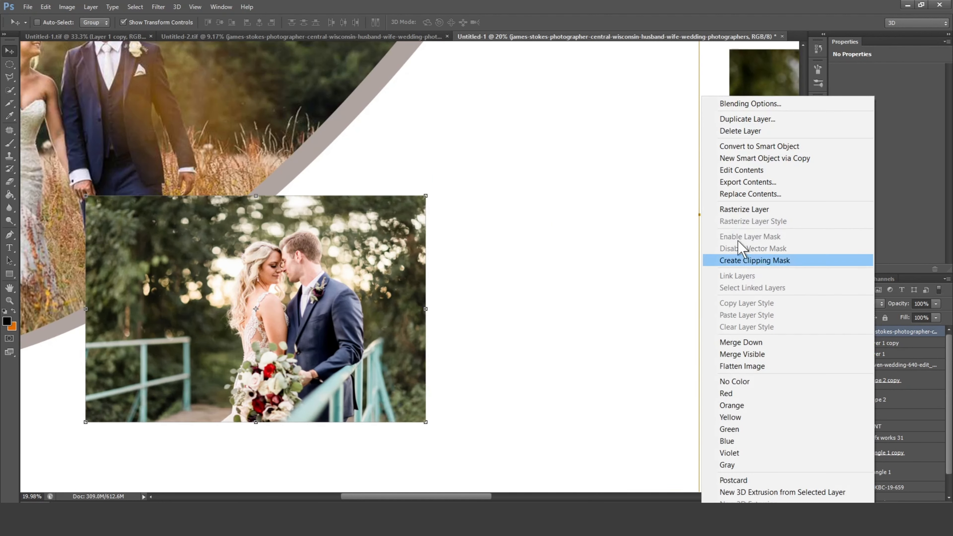
click(751, 261)
scroll(330, 273, down, 2)
scroll(283, 279, up, 3)
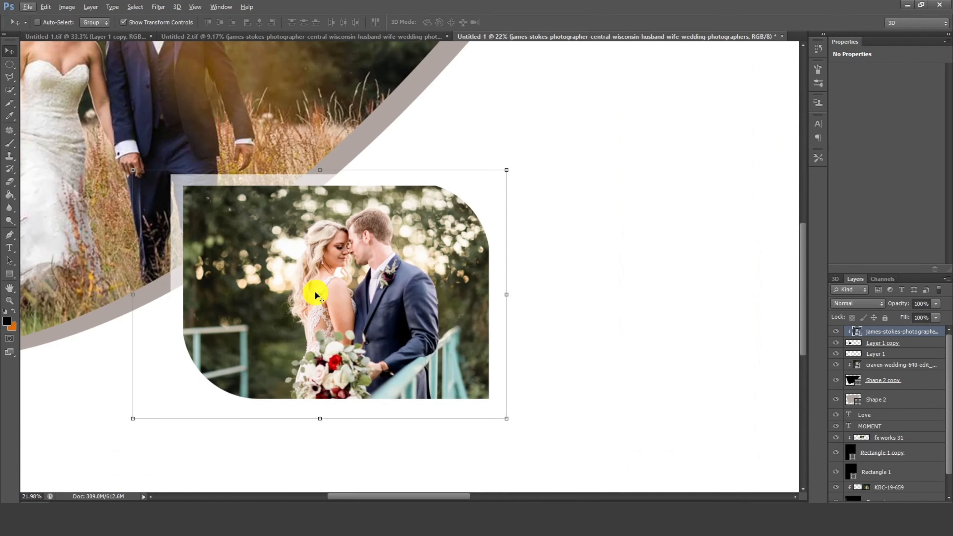
Shift the clipped railing photo slightly left and down inside its rounded frame
right_click(342, 276)
click(386, 276)
drag(386, 274, 375, 285)
scroll(314, 308, down, 3)
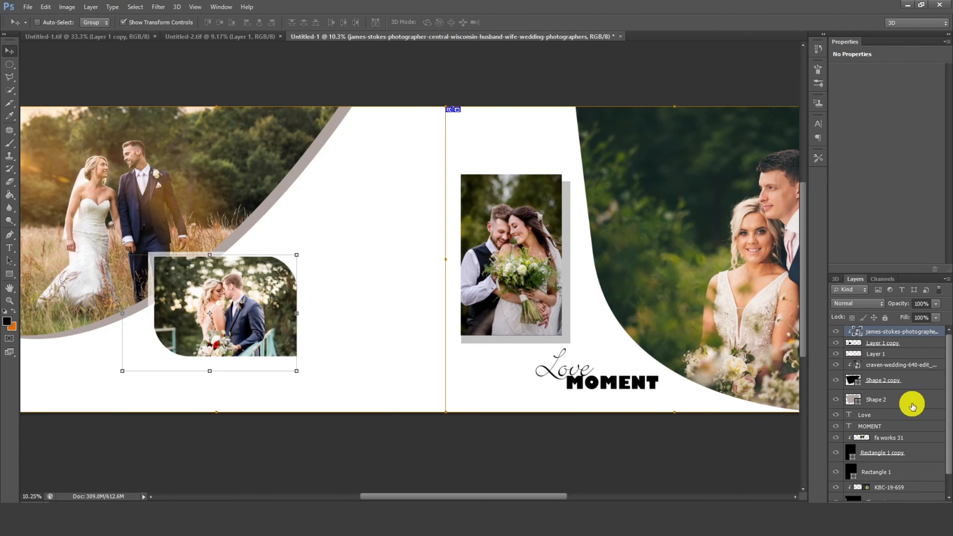
Copy the photo of the groom dipping the bride from Untitled-2.tif into the spread, directly above the Background layer
scroll(908, 431, down, 2)
click(884, 497)
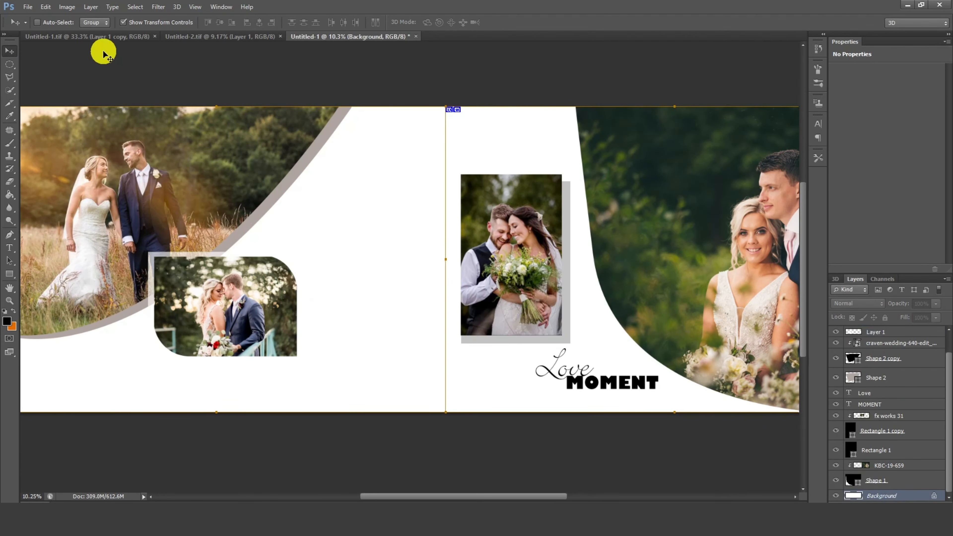
click(195, 37)
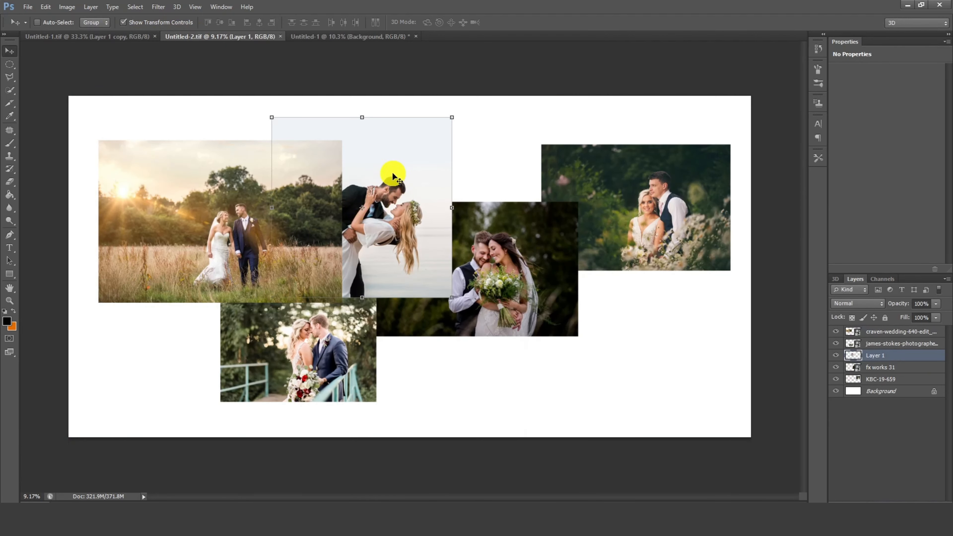
mouse_move(393, 175)
mouse_down()
mouse_move(409, 28)
mouse_move(377, 36)
mouse_move(378, 181)
mouse_move(385, 171)
mouse_up()
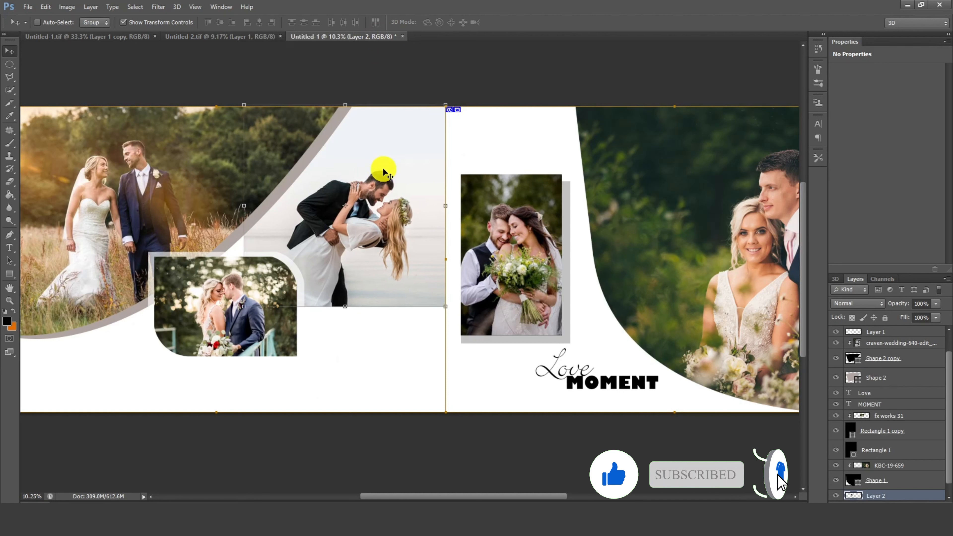
Enlarge the dipping couple photo to about 171.71% and position it between the curved photo and the rectangular portrait
drag(244, 306, 164, 419)
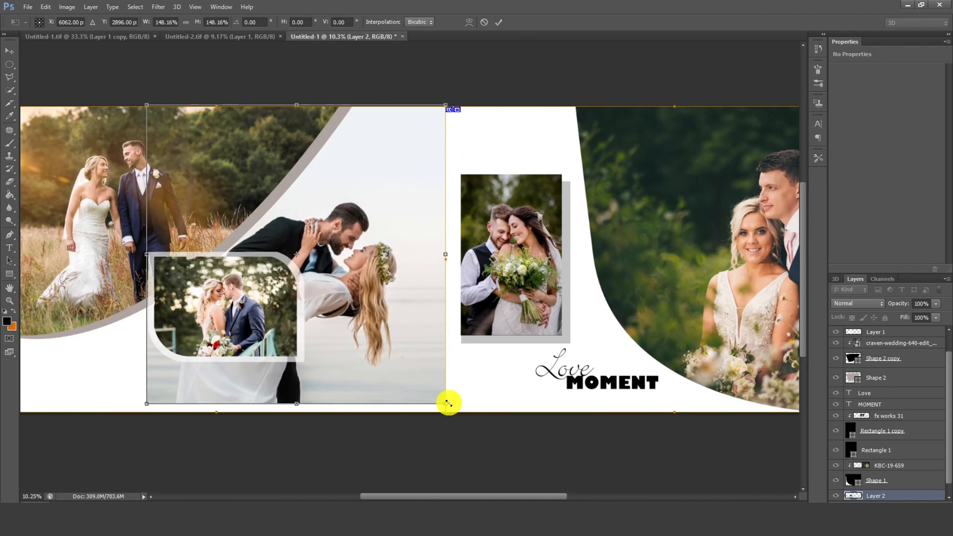
drag(448, 401, 481, 428)
drag(393, 286, 415, 270)
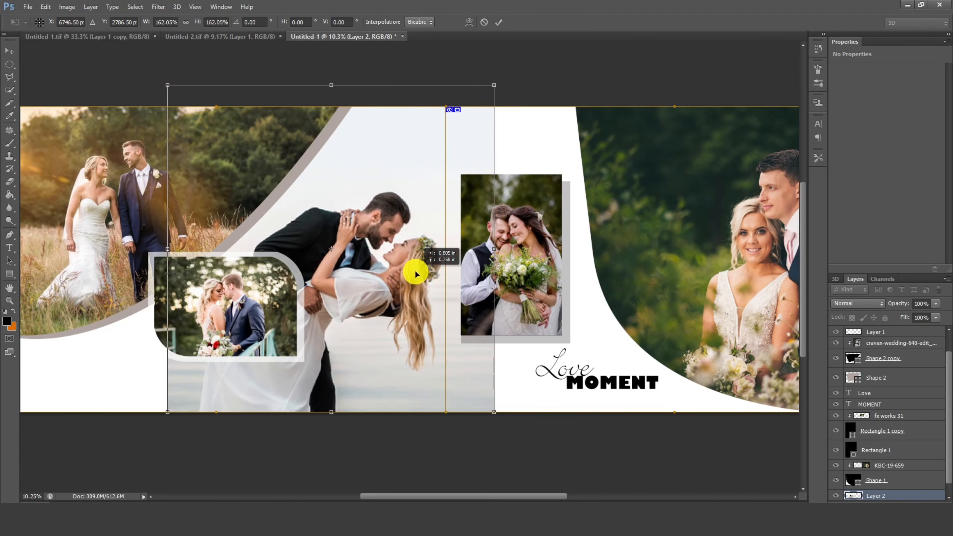
scroll(277, 187, down, 1)
drag(180, 122, 168, 112)
drag(452, 110, 456, 103)
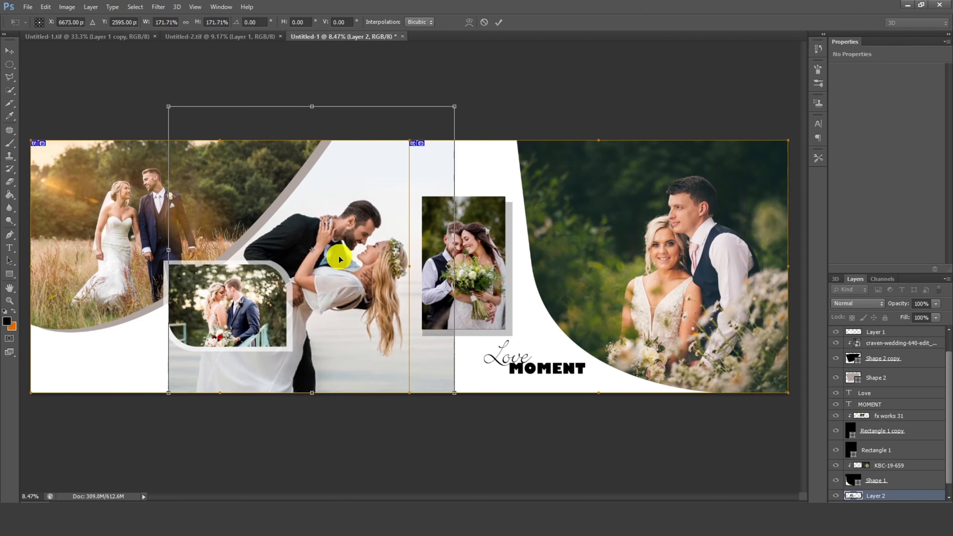
key(Return)
Reduce the opacity of Layer 2, the dipping couple photo, to 31%
scroll(345, 273, up, 1)
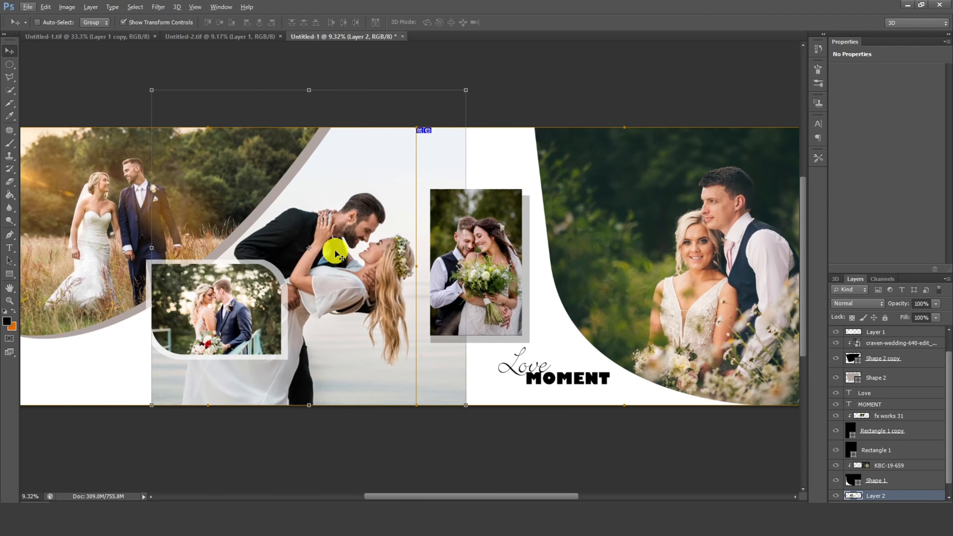
click(936, 303)
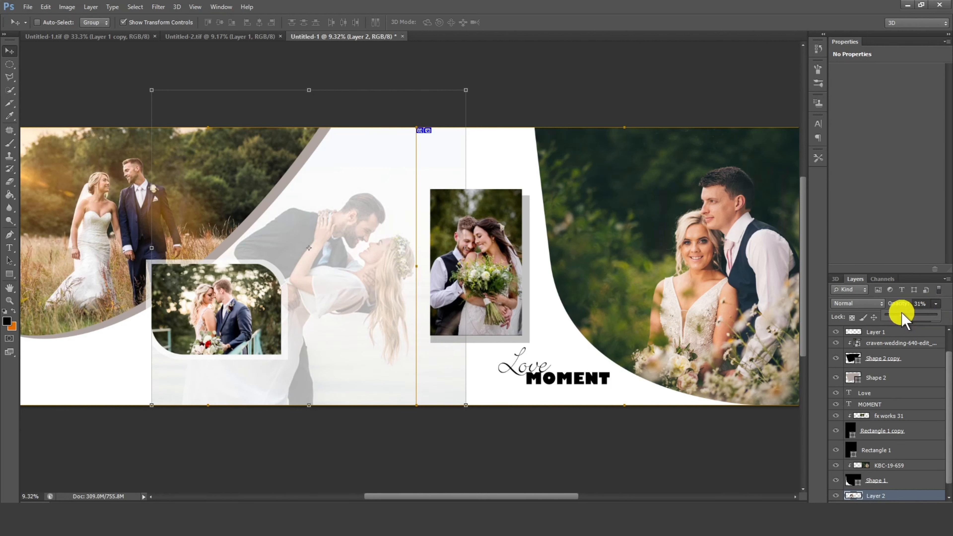
scroll(378, 308, up, 2)
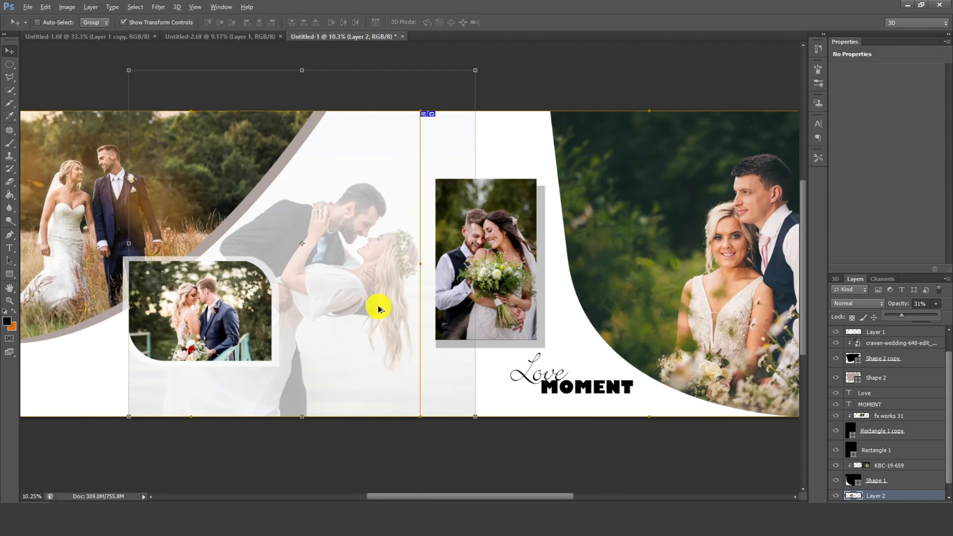
scroll(383, 312, down, 1)
scroll(386, 317, down, 1)
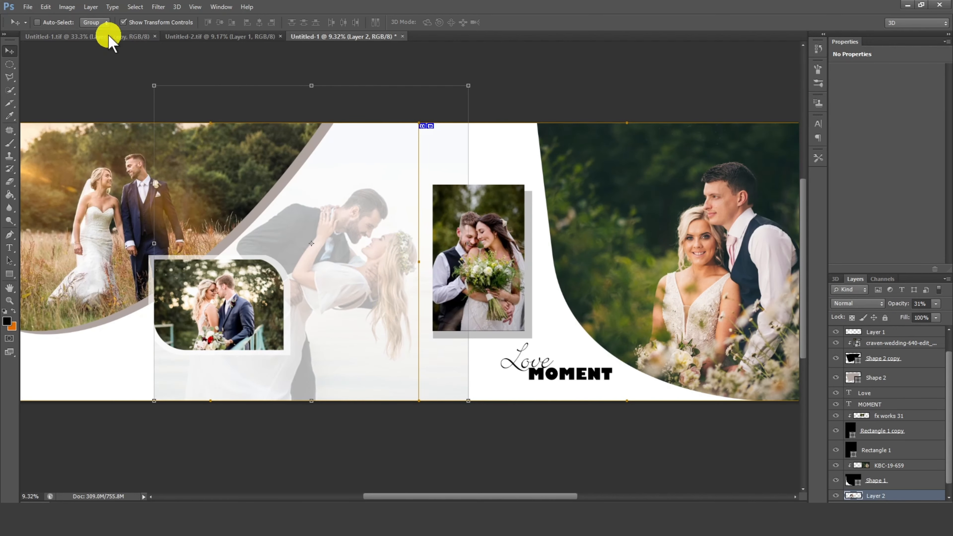
Add a Hide All layer mask to Layer 2
click(90, 7)
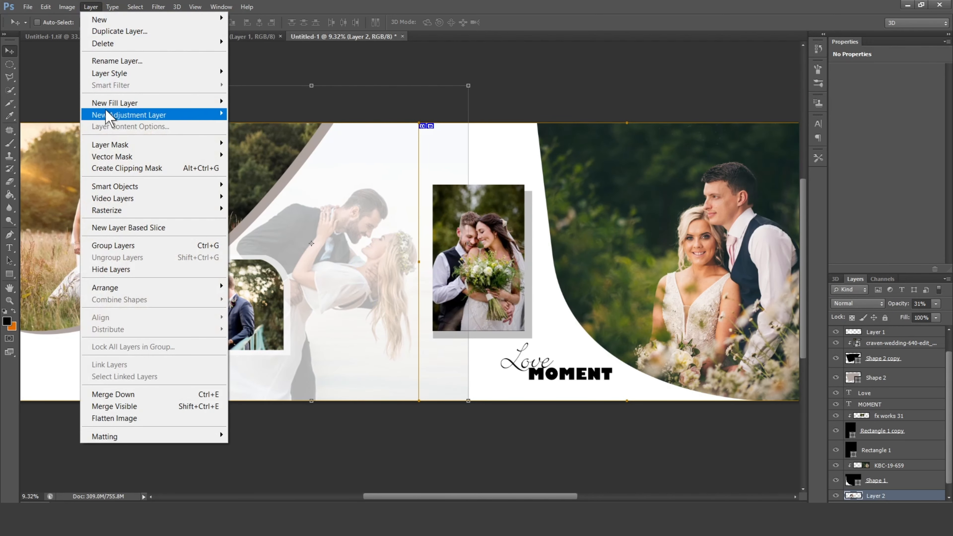
mouse_move(108, 147)
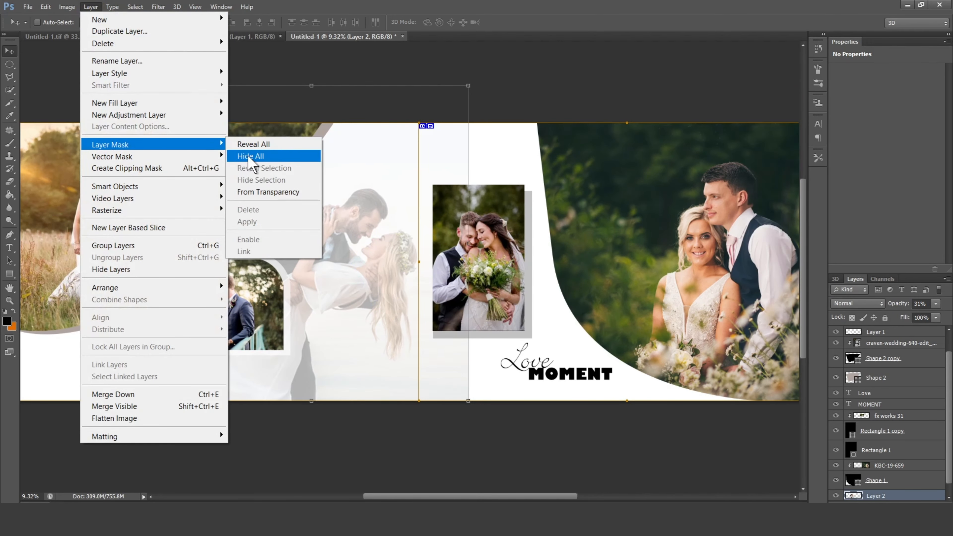
click(257, 157)
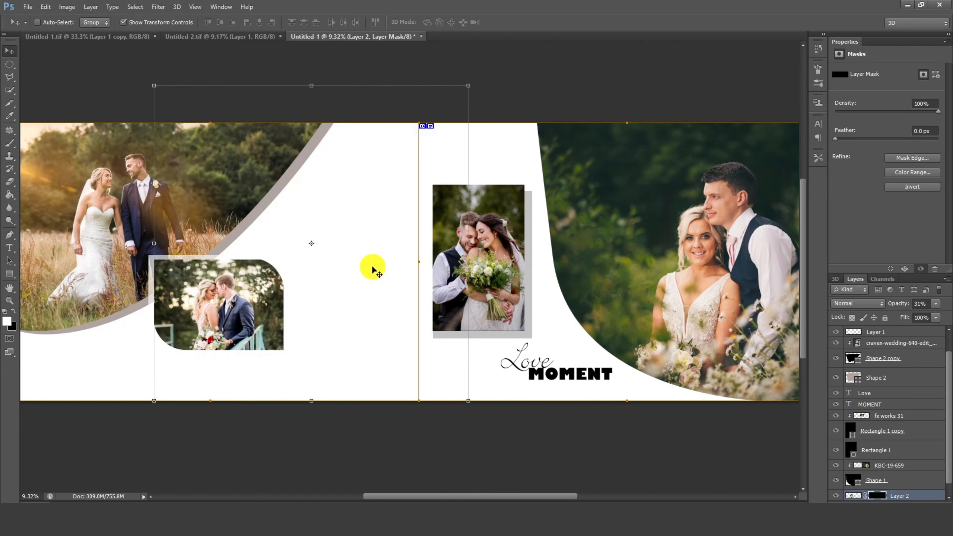
Paint white on the Layer 2 mask with a large, soft round brush to reveal the dipping couple with faded edges
click(8, 143)
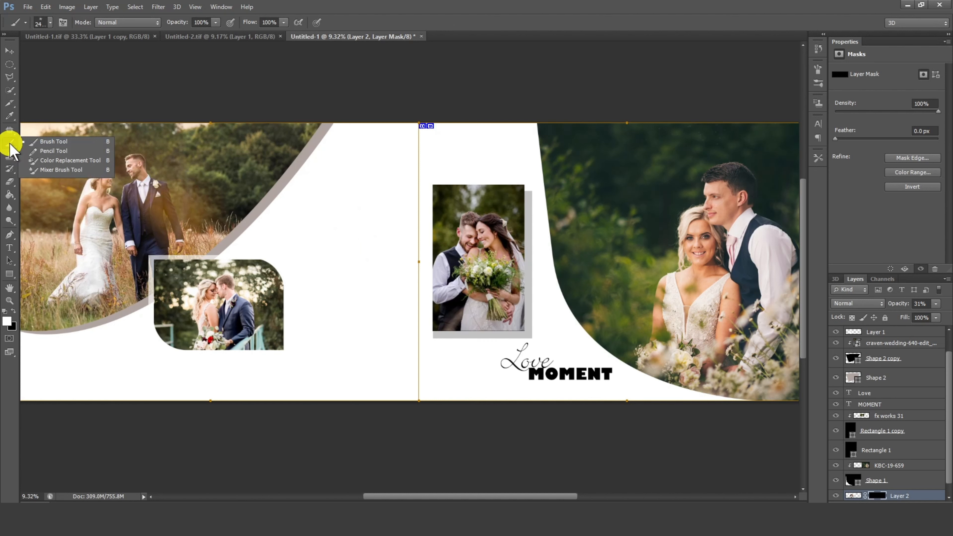
click(56, 143)
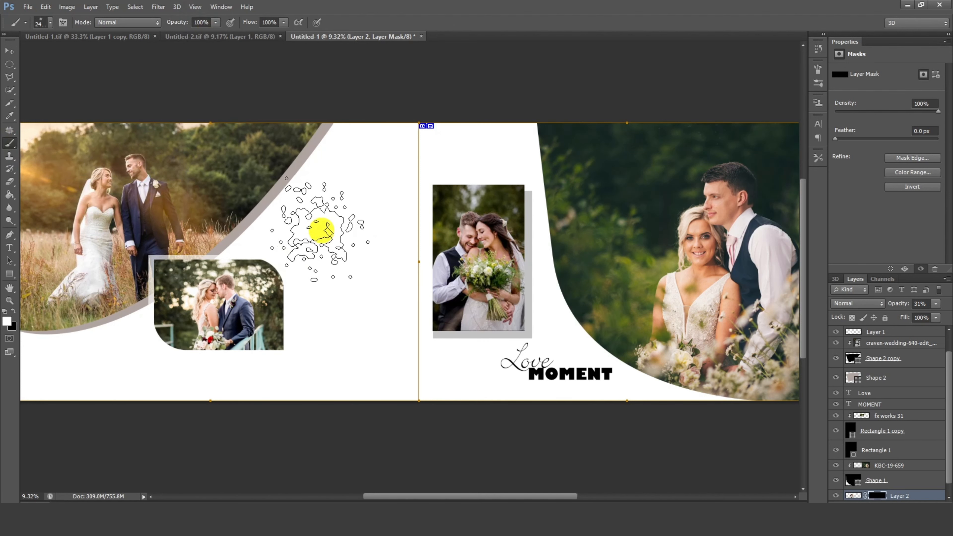
right_click(319, 225)
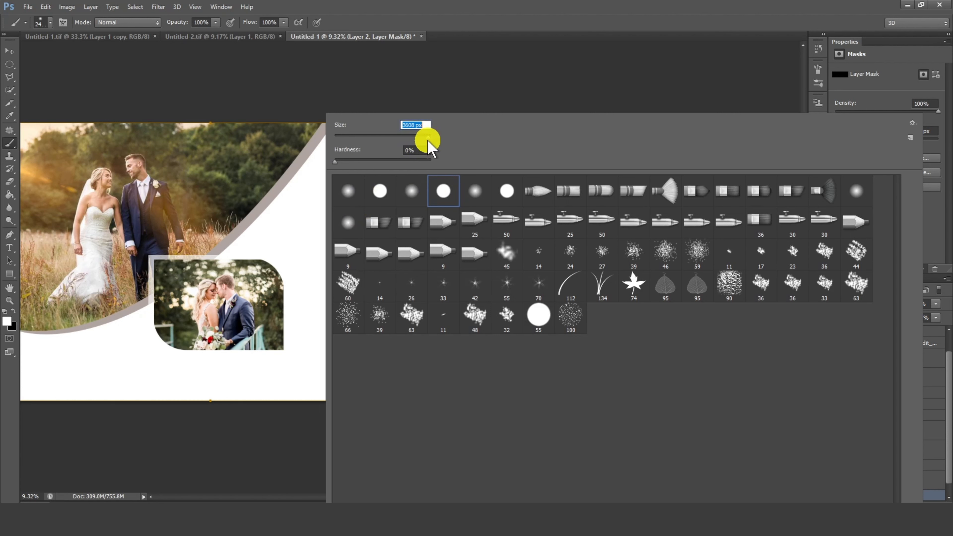
drag(427, 140, 426, 140)
click(296, 212)
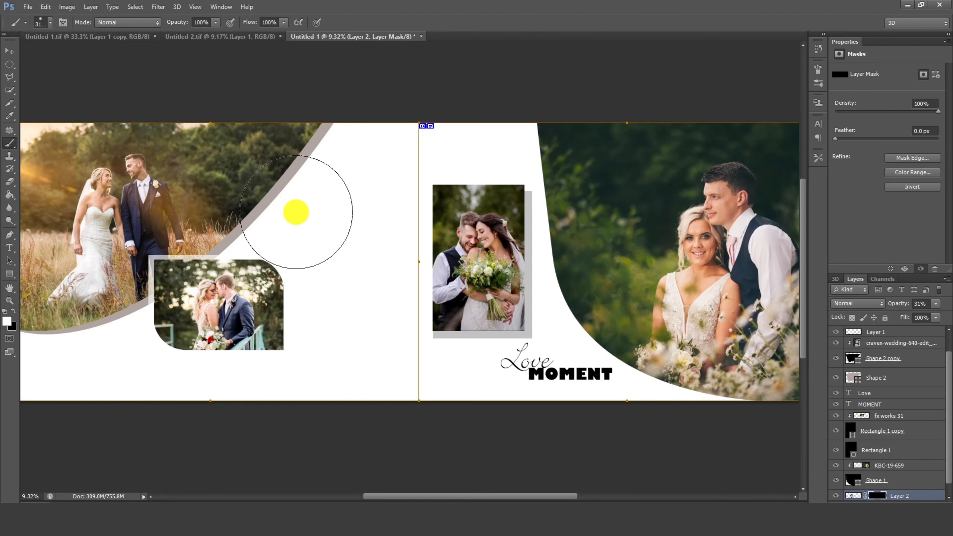
mouse_move(296, 212)
mouse_down()
mouse_move(377, 240)
mouse_move(363, 241)
mouse_move(366, 226)
mouse_move(353, 264)
mouse_move(309, 289)
mouse_move(359, 300)
mouse_move(324, 281)
mouse_move(302, 281)
mouse_move(339, 227)
mouse_move(354, 231)
mouse_move(356, 244)
mouse_move(268, 282)
mouse_move(274, 250)
mouse_move(342, 244)
mouse_move(361, 231)
mouse_move(354, 296)
mouse_move(351, 271)
mouse_up()
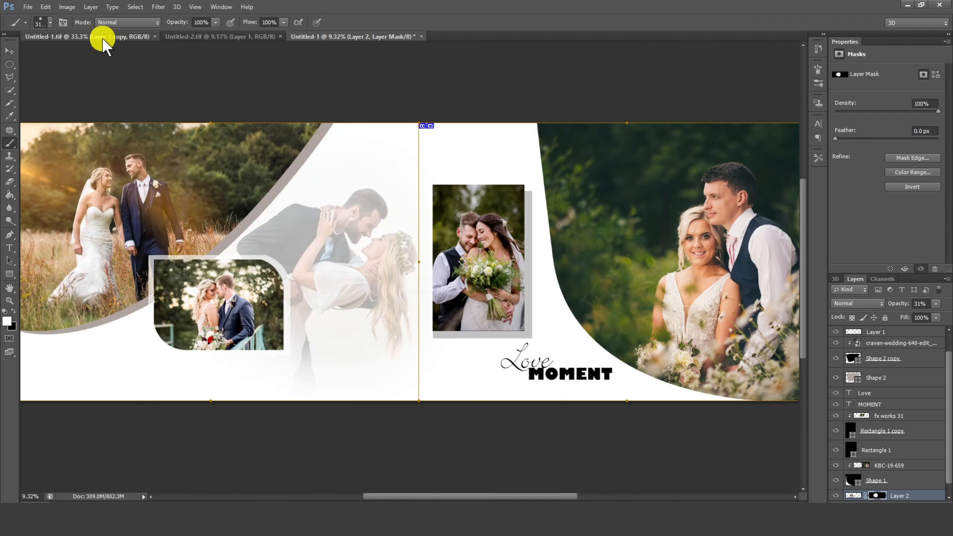
Copy the "I CAN'T STOP LOVING YOU MY SWEETHEART" quote from Untitled-1.tif into the album spread, placing it in the white area below the curved photo
click(102, 39)
click(8, 52)
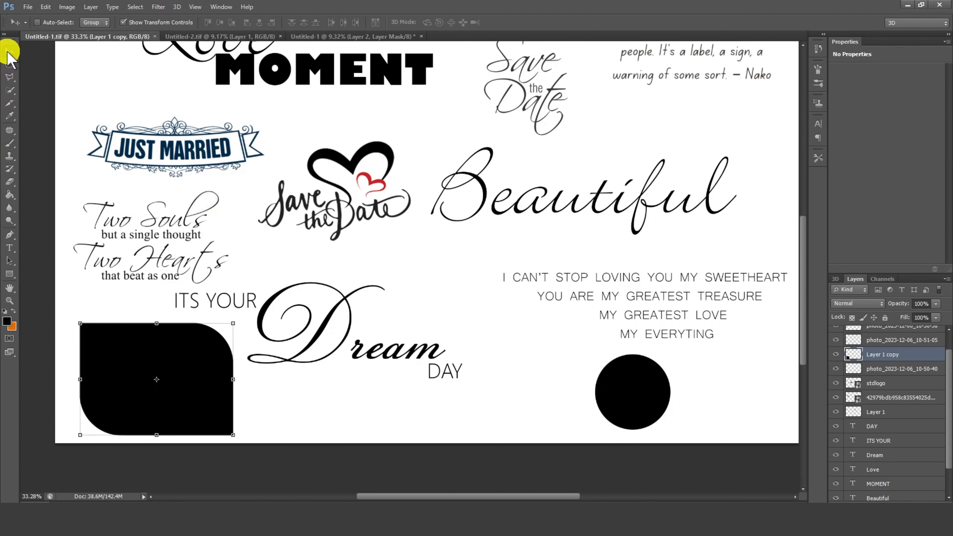
scroll(557, 376, down, 2)
scroll(578, 362, up, 3)
right_click(626, 356)
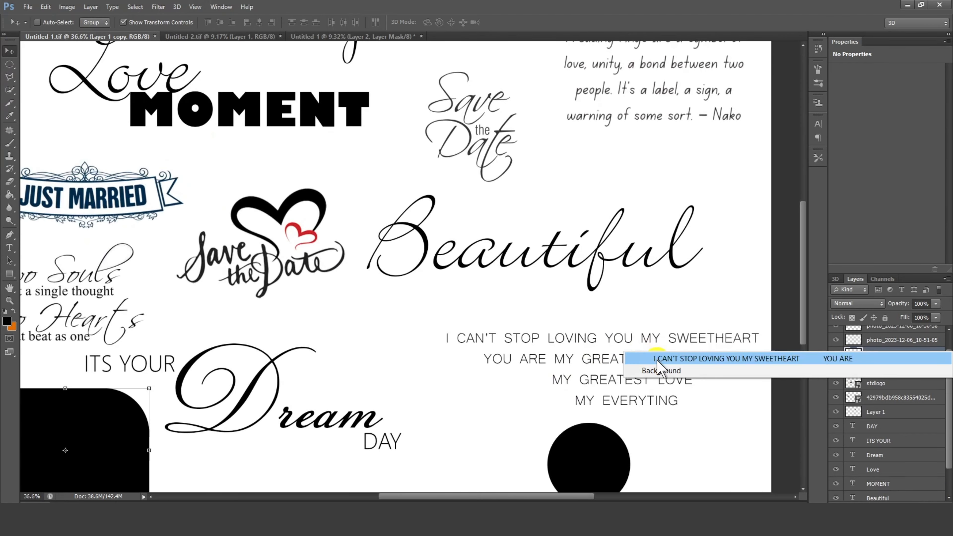
click(674, 358)
drag(674, 357, 187, 390)
drag(120, 372, 122, 363)
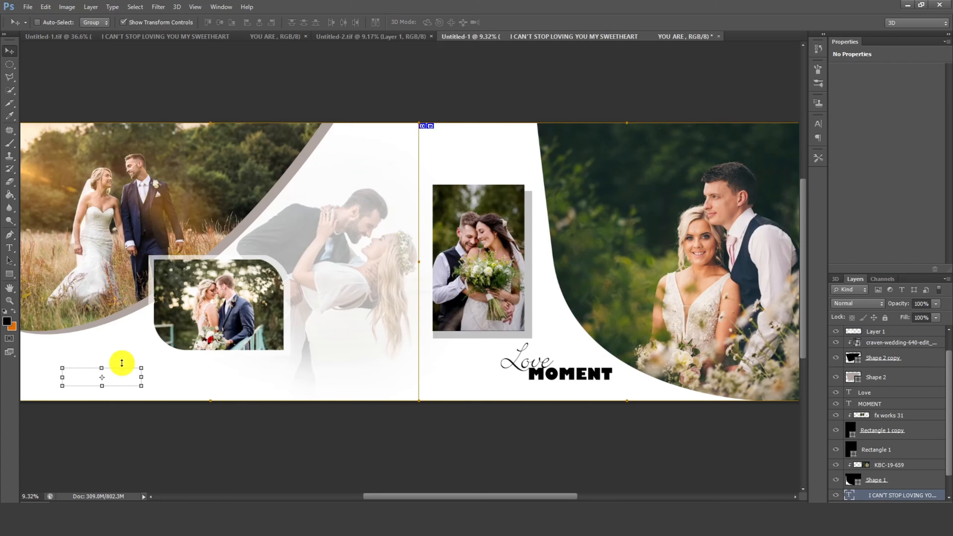
Enlarge the sweetheart quote to about 141.4% and again by 117.80%, keeping it in the white area below the curved and rounded photos
scroll(84, 381, up, 5)
scroll(248, 350, down, 3)
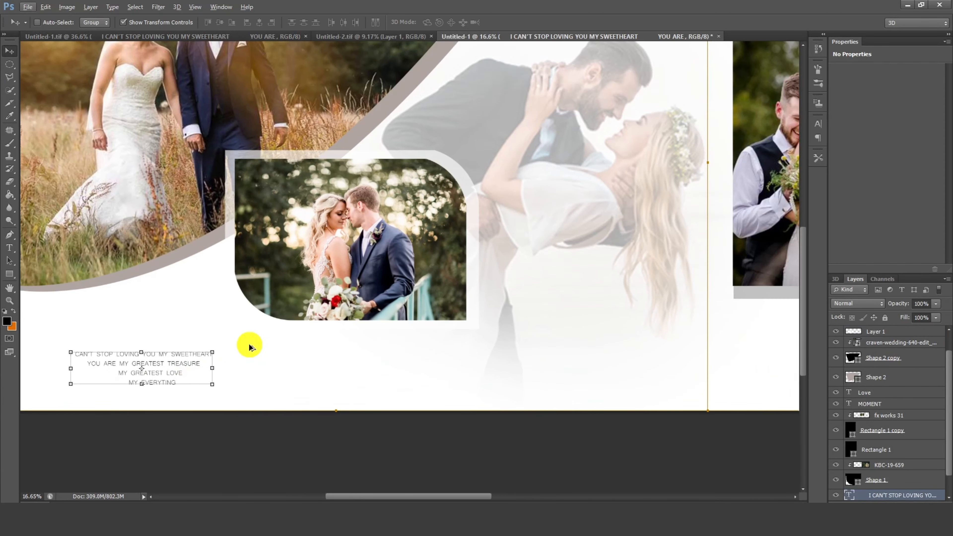
drag(220, 355, 272, 360)
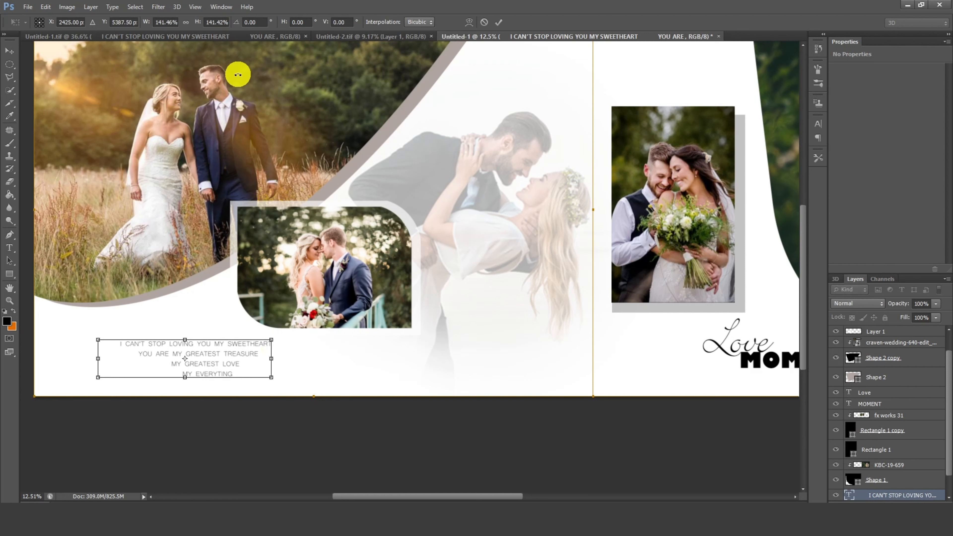
click(499, 22)
drag(232, 363, 289, 378)
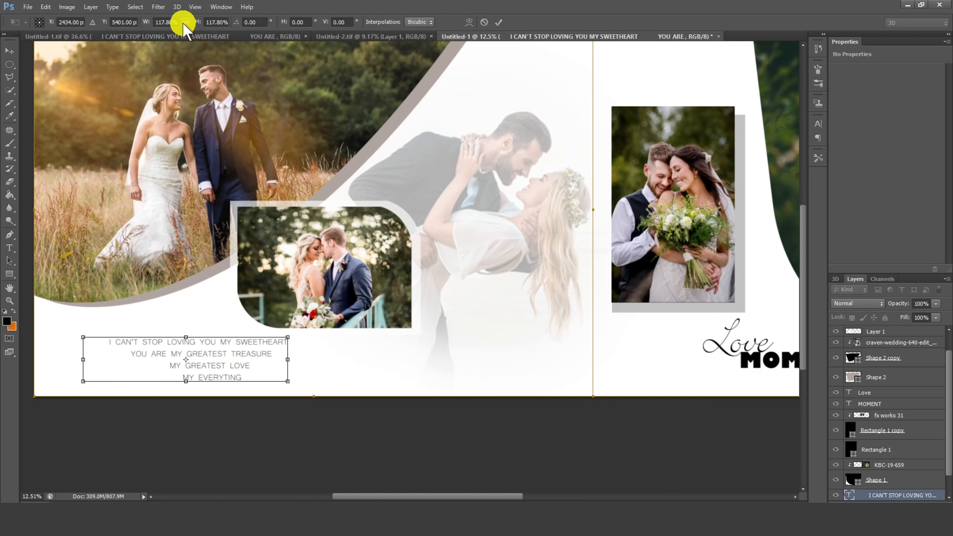
click(500, 22)
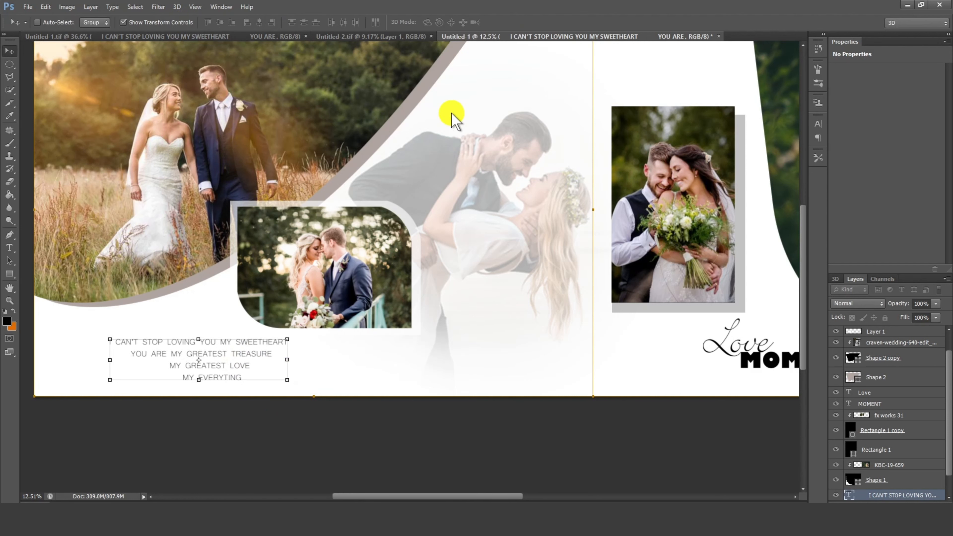
Examine the complete album spread fitted to the screen with the interface panels hidden
click(9, 64)
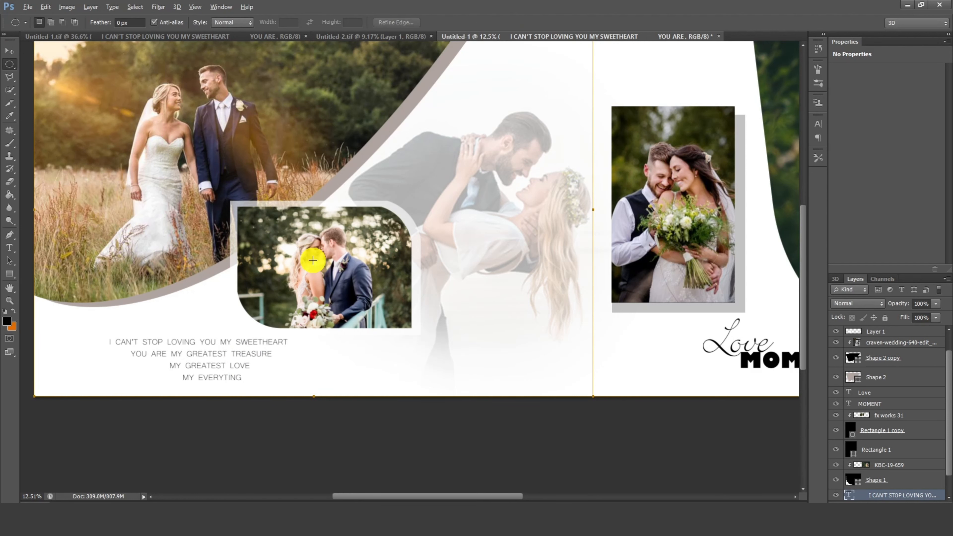
key(ctrl+0)
scroll(434, 224, up, 1)
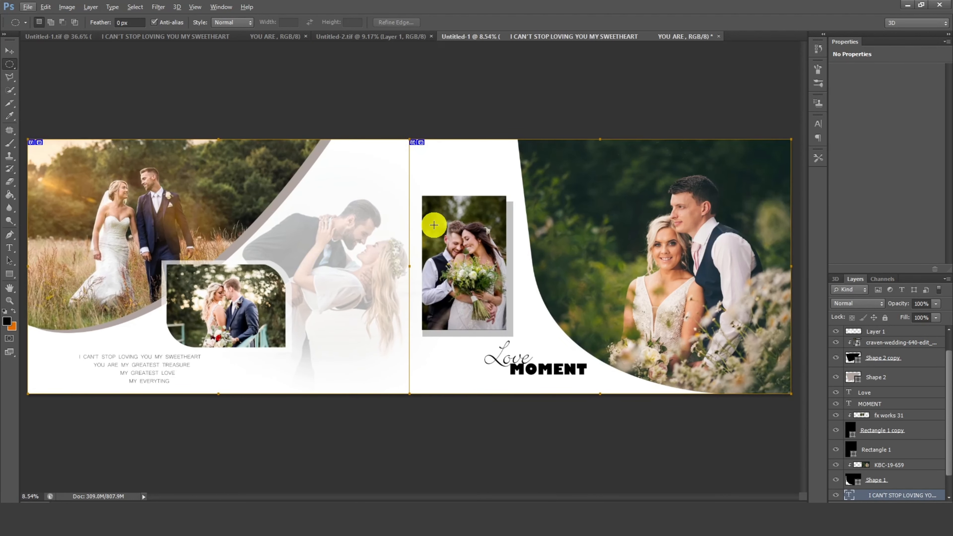
key(Tab)
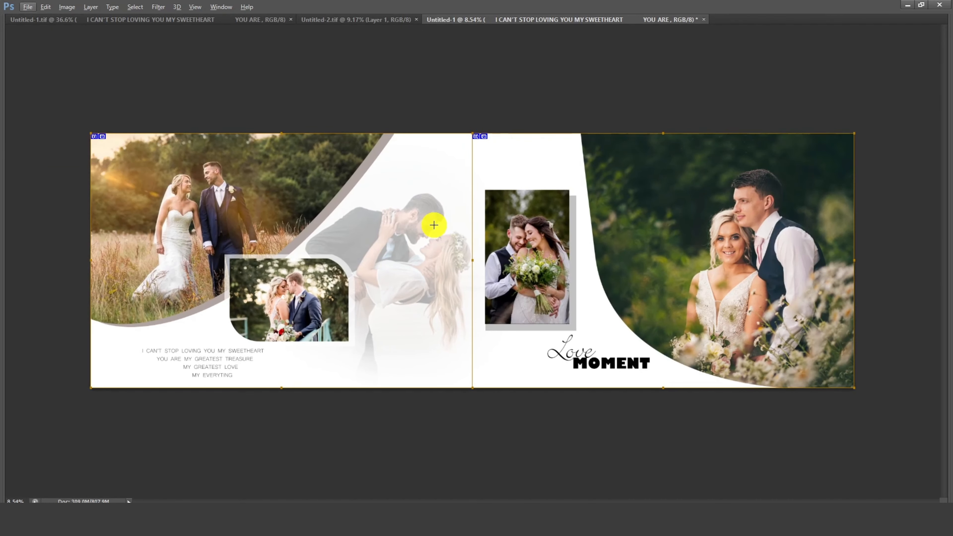
scroll(437, 219, up, 1)
scroll(437, 219, down, 1)
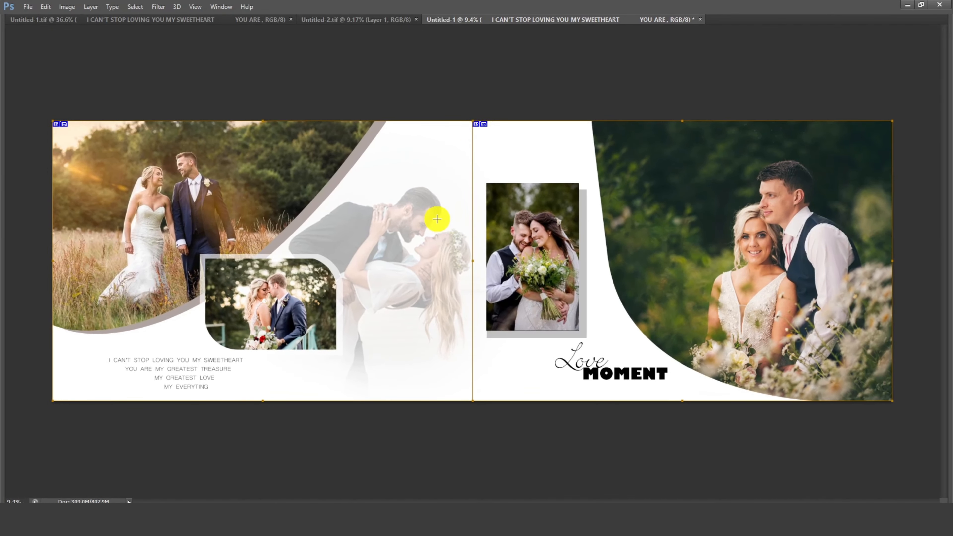